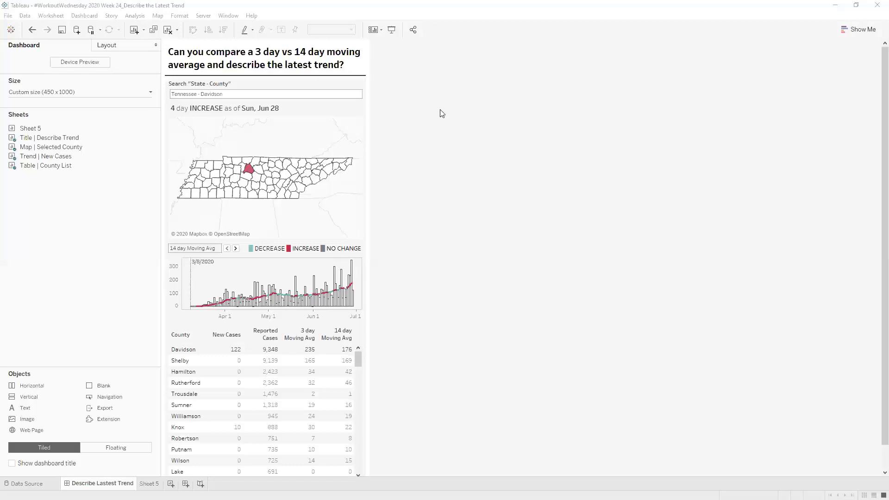
Step: Switch to the browser and examine the COVID-19 Data Hub's starter workbook section and the "Let's Keep Things Flat" visualization
{"action": "key", "text": "alt+Tab"}
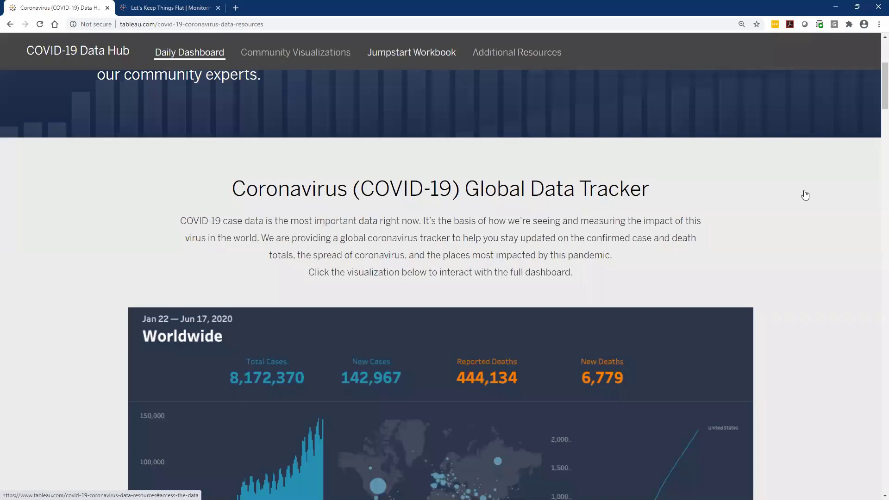
{"action": "scroll", "coordinate": [805, 195], "scroll_direction": "down", "scroll_amount": 10}
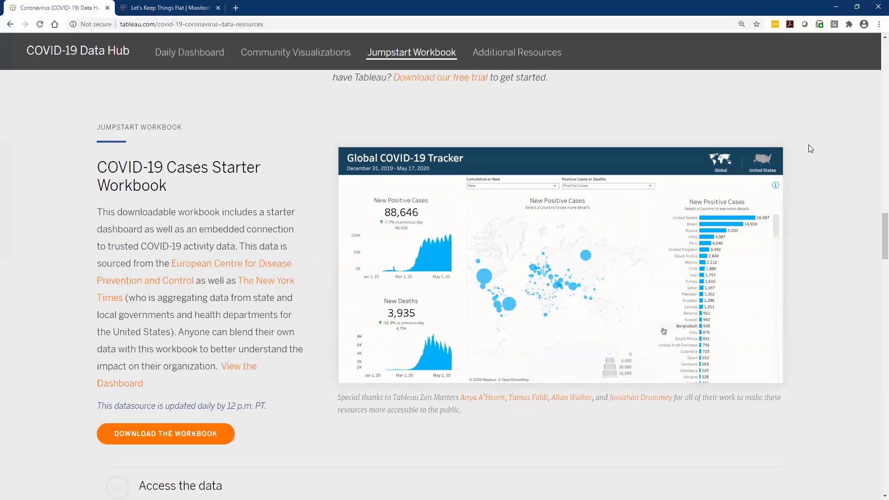
{"action": "key", "text": "ctrl+Tab"}
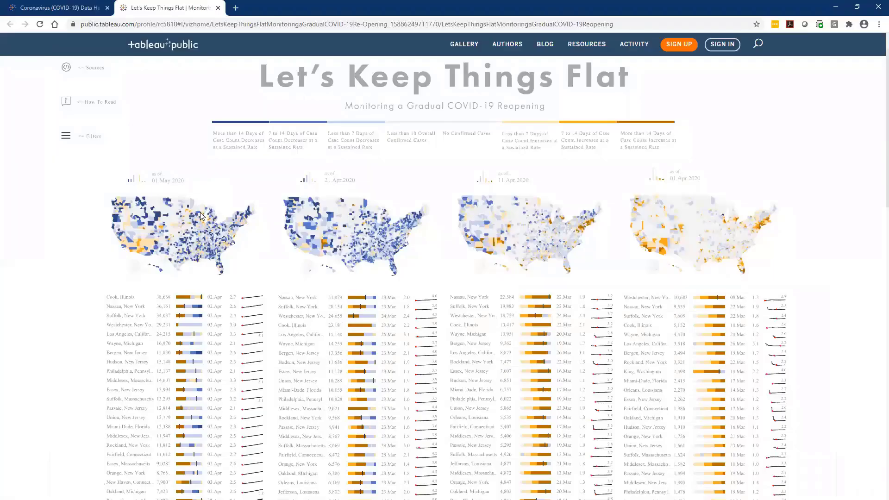
{"action": "mouse_move", "coordinate": [201, 216]}
{"action": "scroll", "coordinate": [805, 143], "scroll_direction": "up", "scroll_amount": 1}
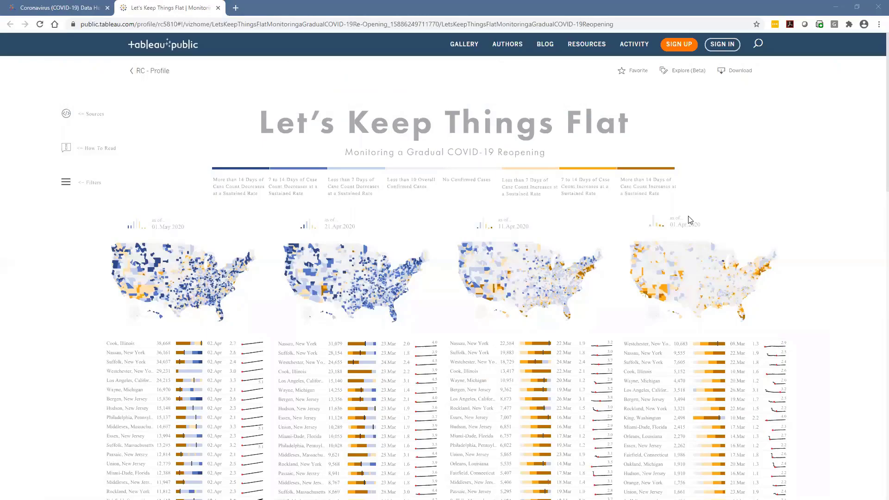
Step: Switch to the Coronavirus (COVID-19) Cases workbook in Tableau and review the daily new case counts for Tennessee - Davidson
{"action": "key", "text": "alt+Tab"}
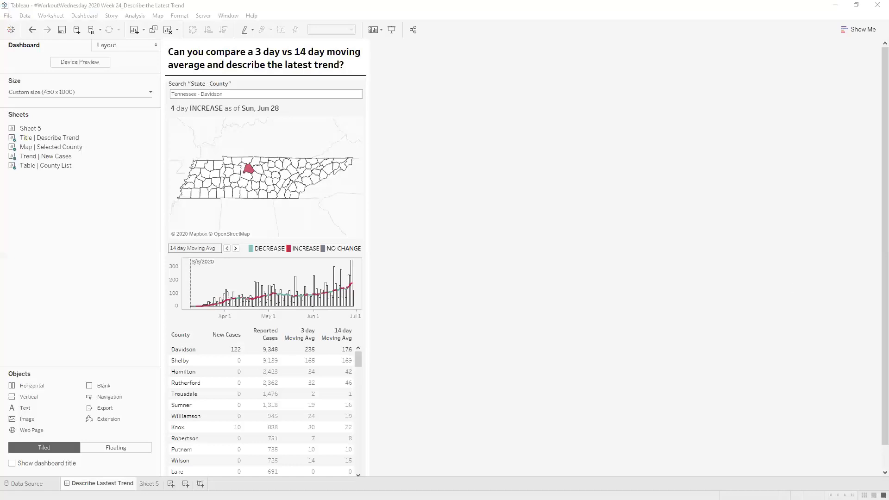
{"action": "key", "text": "alt+Tab"}
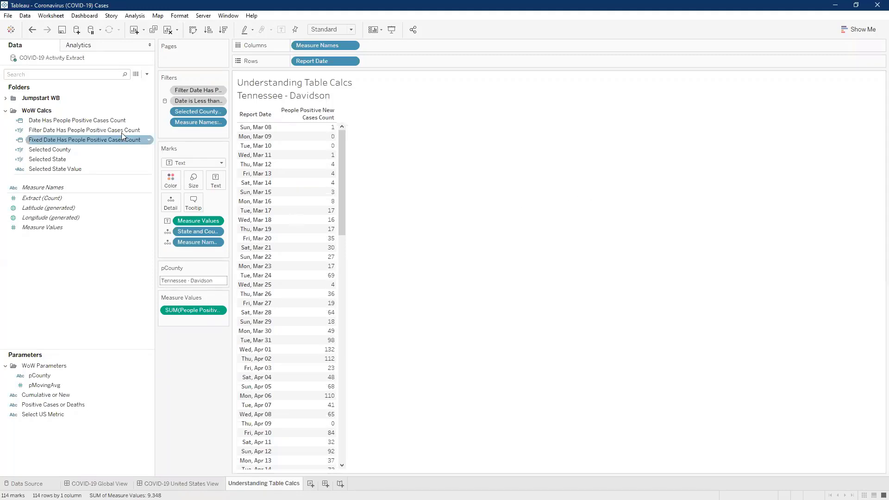
{"action": "left_click_drag", "start_coordinate": [141, 168], "coordinate": [158, 151]}
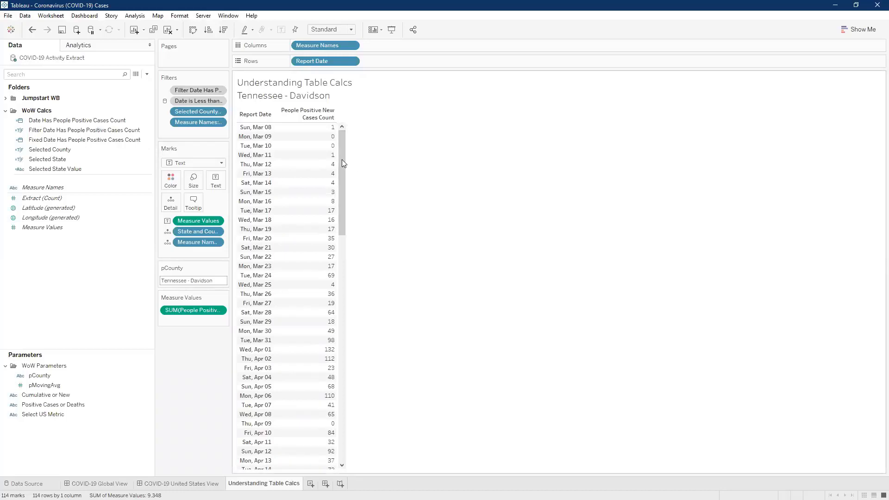
{"action": "mouse_move", "coordinate": [290, 193]}
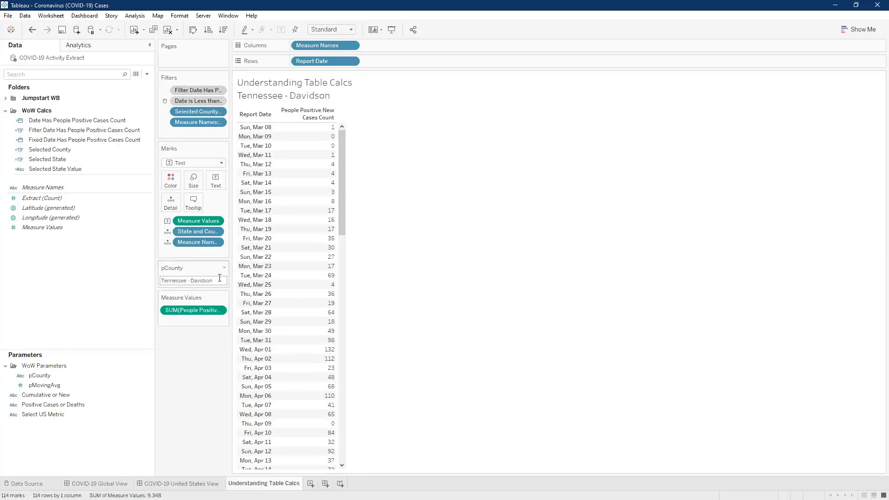
{"action": "mouse_move", "coordinate": [305, 173]}
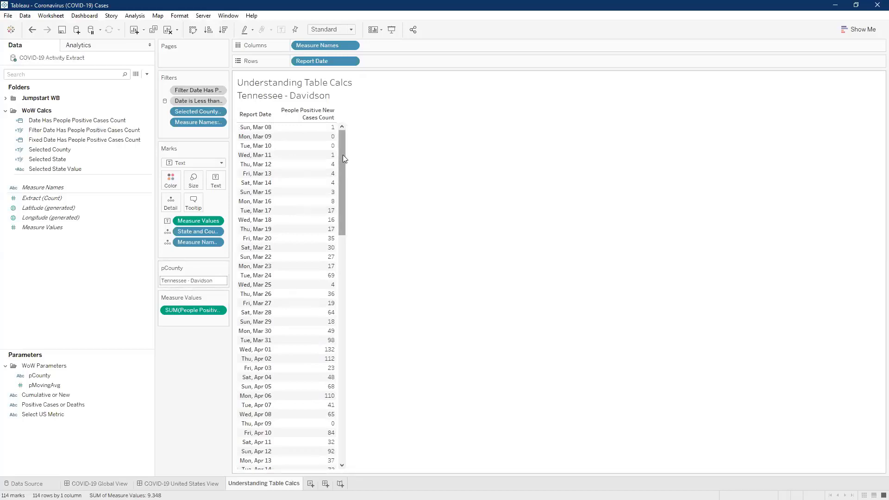
{"action": "left_click_drag", "start_coordinate": [343, 158], "coordinate": [353, 420]}
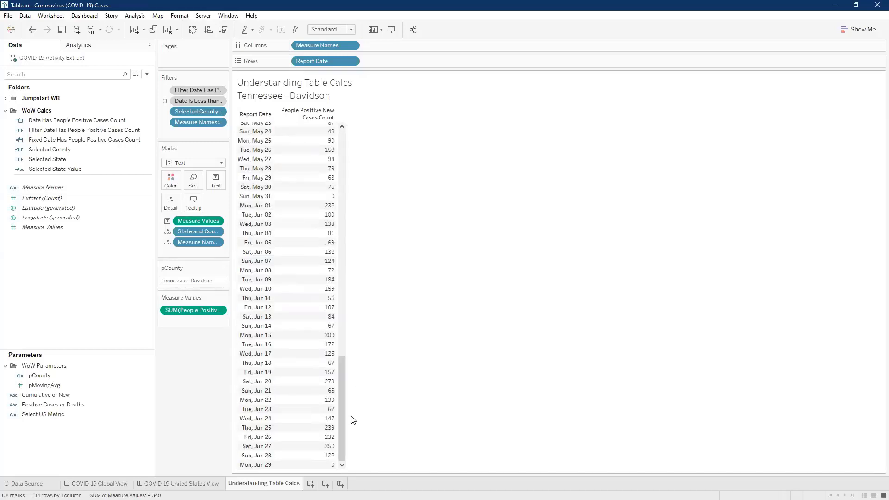
{"action": "scroll", "coordinate": [331, 174], "scroll_direction": "up", "scroll_amount": 10}
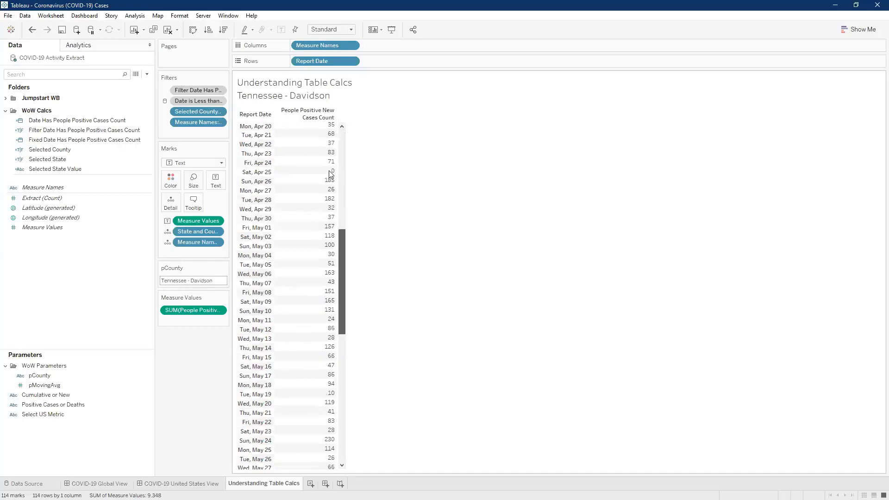
{"action": "scroll", "coordinate": [331, 175], "scroll_direction": "up", "scroll_amount": 10}
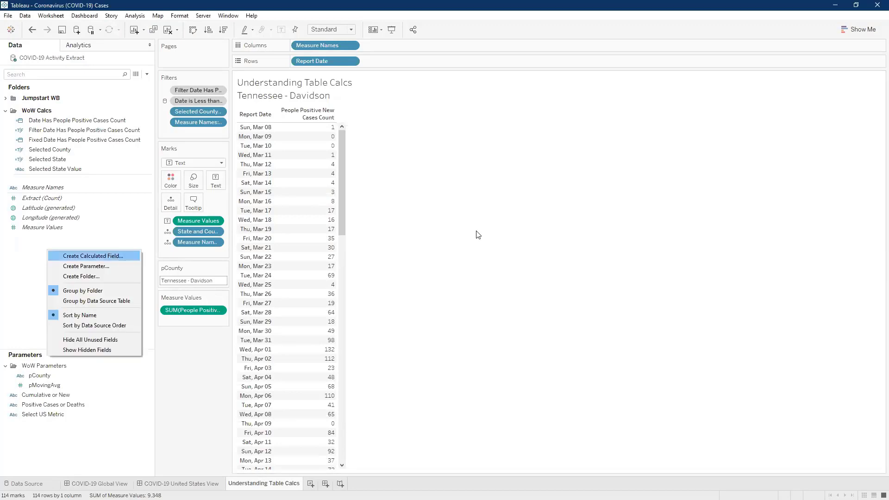
Step: Create a calculated field named "Moving Average 3 day (new cases)"
{"action": "key", "text": "Return"}
{"action": "type", "text": "Moving Av"}
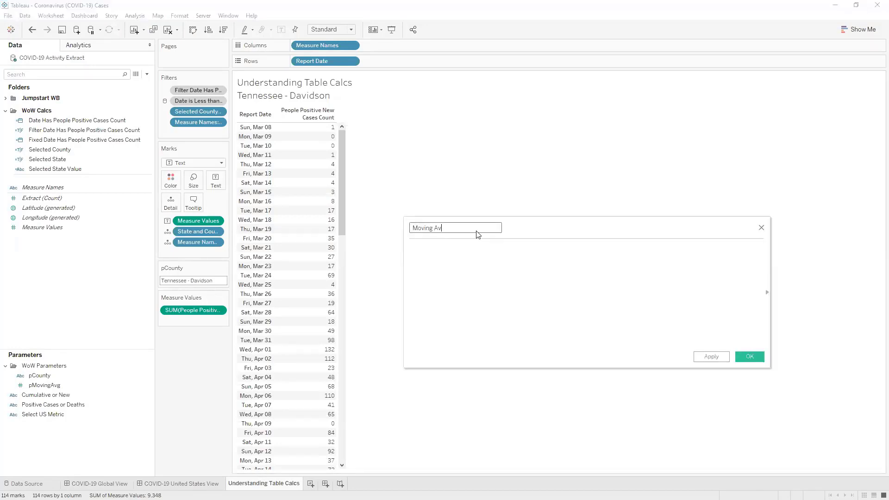
{"action": "type", "text": "erage 3 day (new cases)"}
{"action": "key", "text": "Tab"}
Step: Write the field's formula as WINDOW_AVG(SUM([People Positive Cases Count]),-2,0)
{"action": "type", "text": "WINDOW"}
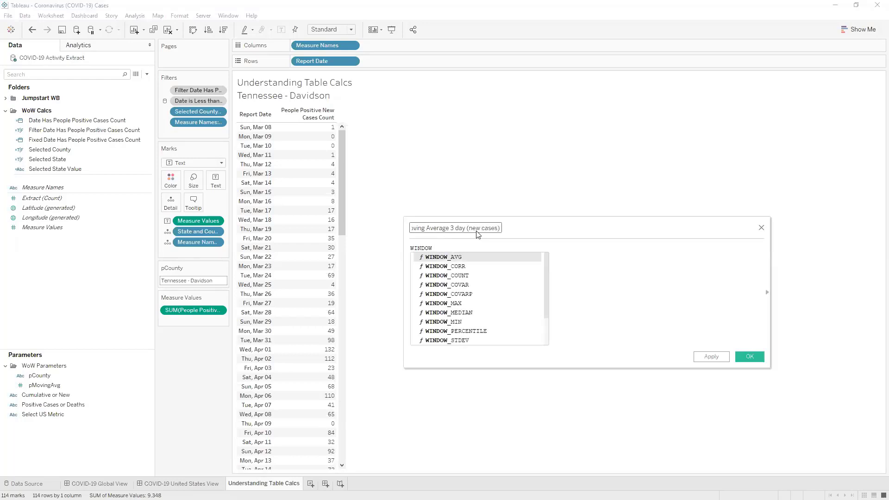
{"action": "key", "text": "Return"}
{"action": "type", "text": "SUM"}
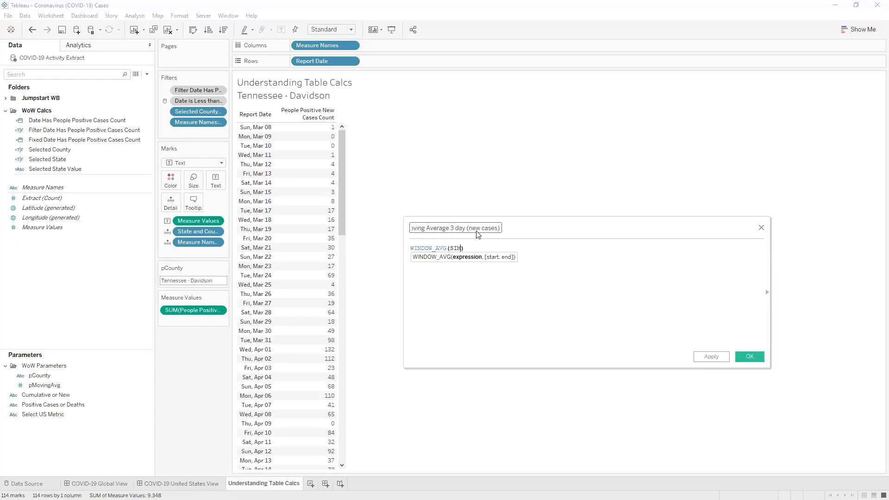
{"action": "key", "text": "Return"}
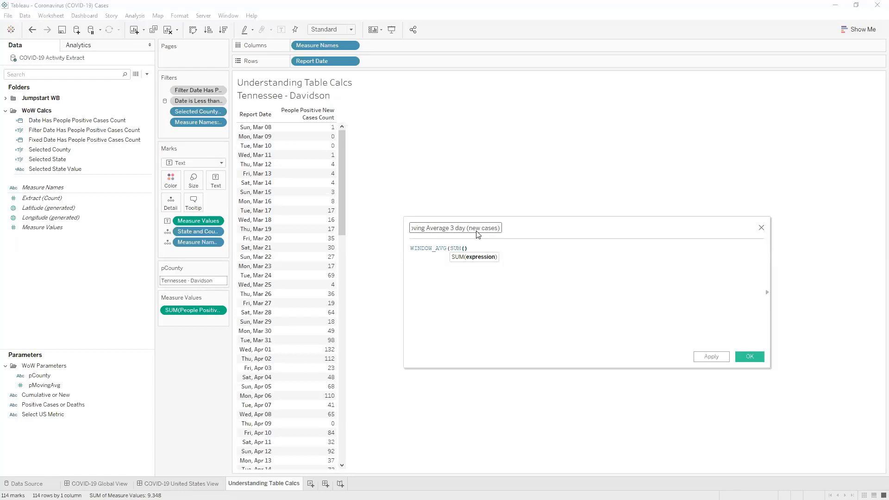
{"action": "type", "text": "People"}
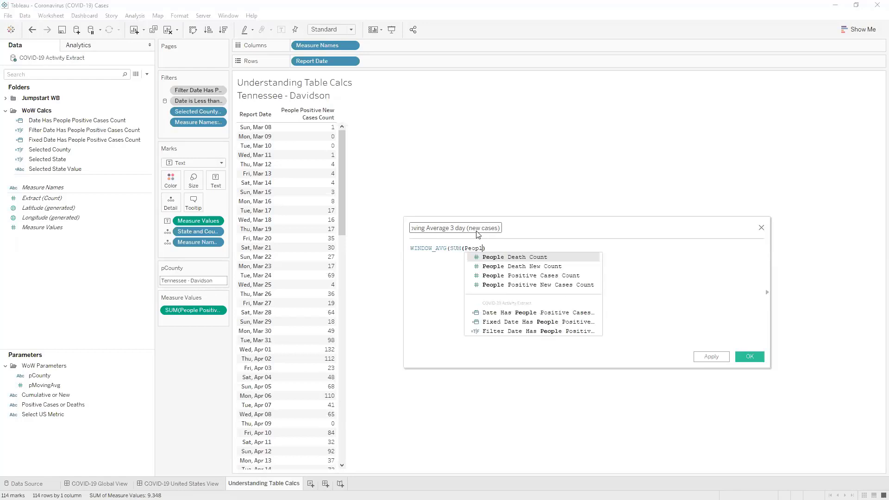
{"action": "key", "text": "Down"}
{"action": "key", "text": "Down"}
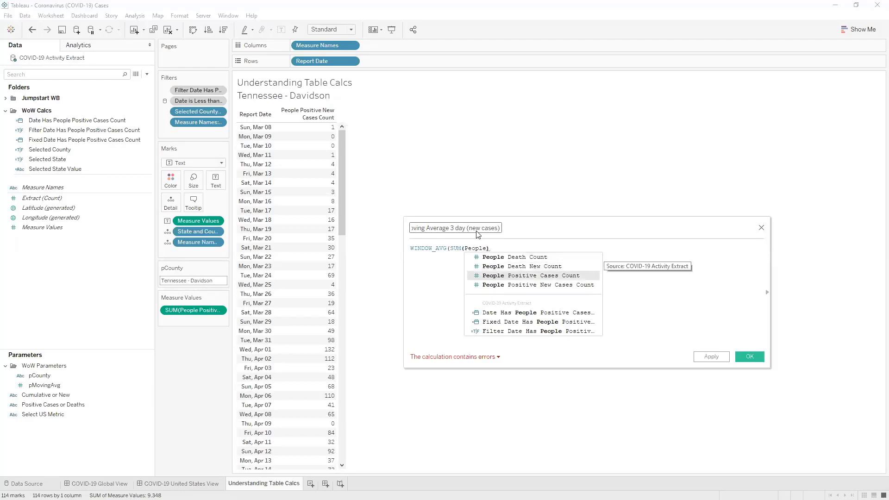
{"action": "key", "text": "Return"}
{"action": "key", "text": "Left"}
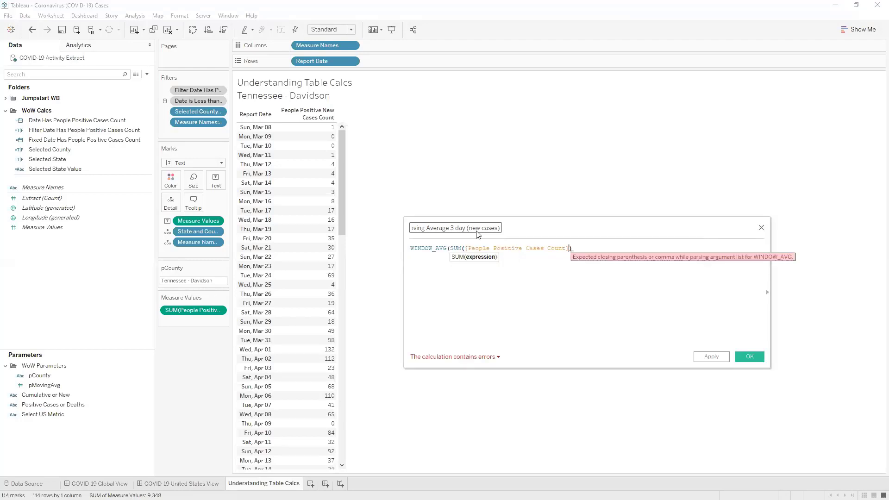
{"action": "type", "text": ")"}
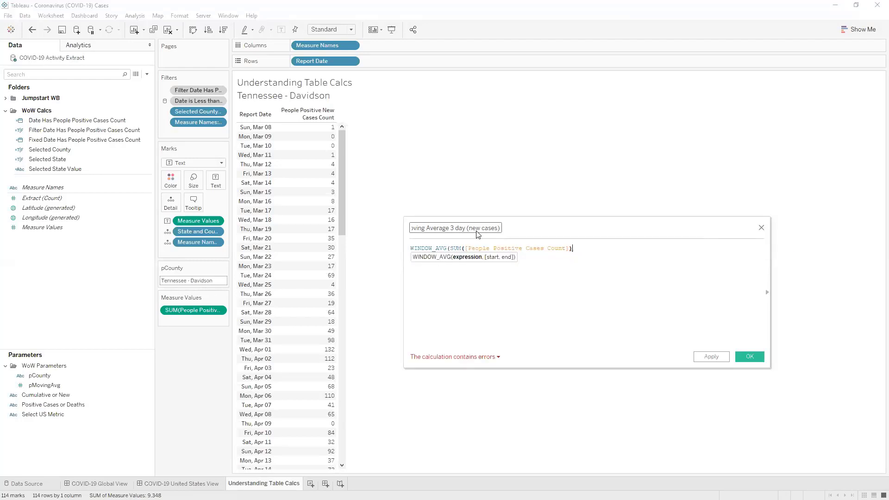
{"action": "type", "text": ",-2,0)"}
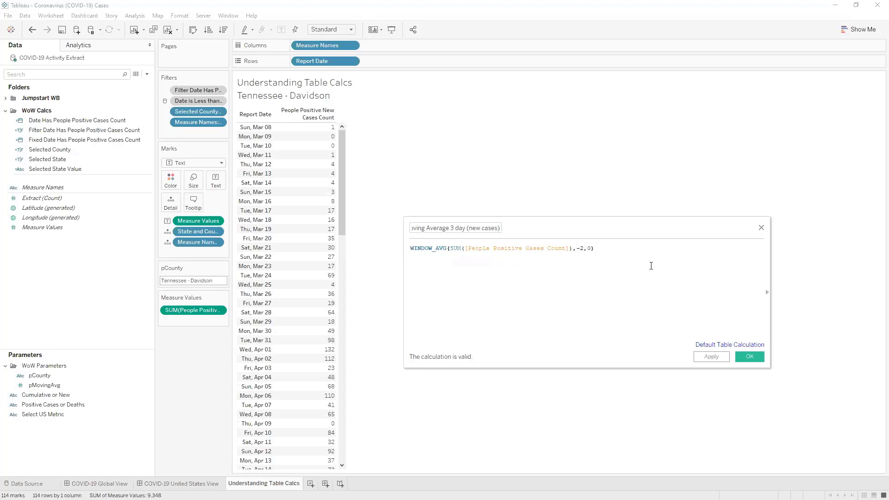
Step: Change the formula's measure to [People Positive New Cases Count] and save the calculated field
{"action": "left_click", "coordinate": [526, 248]}
{"action": "type", "text": "New"}
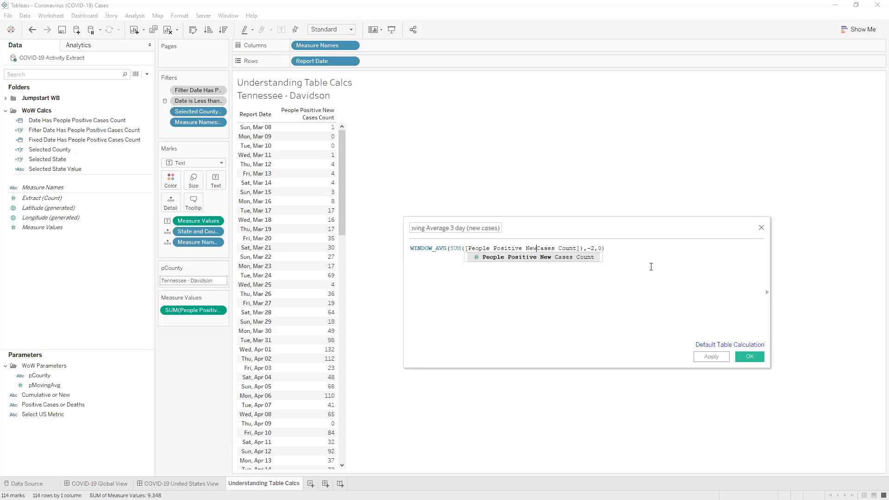
{"action": "left_click", "coordinate": [660, 256]}
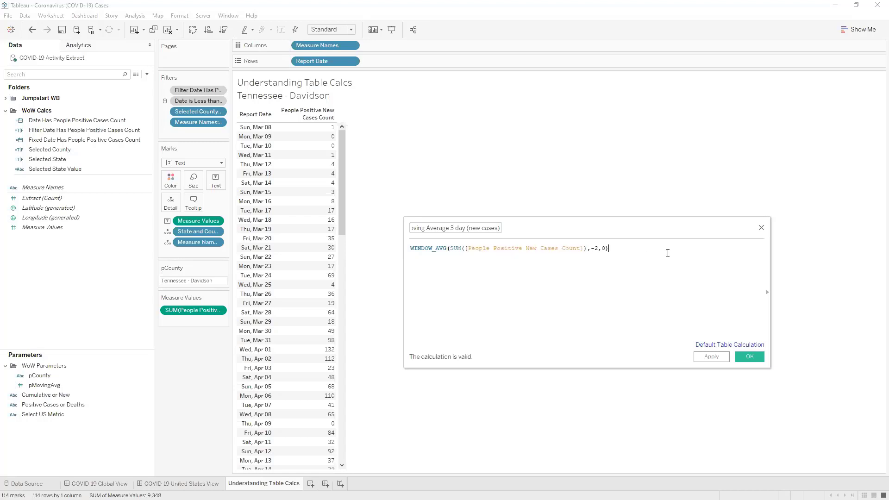
{"action": "left_click", "coordinate": [751, 357]}
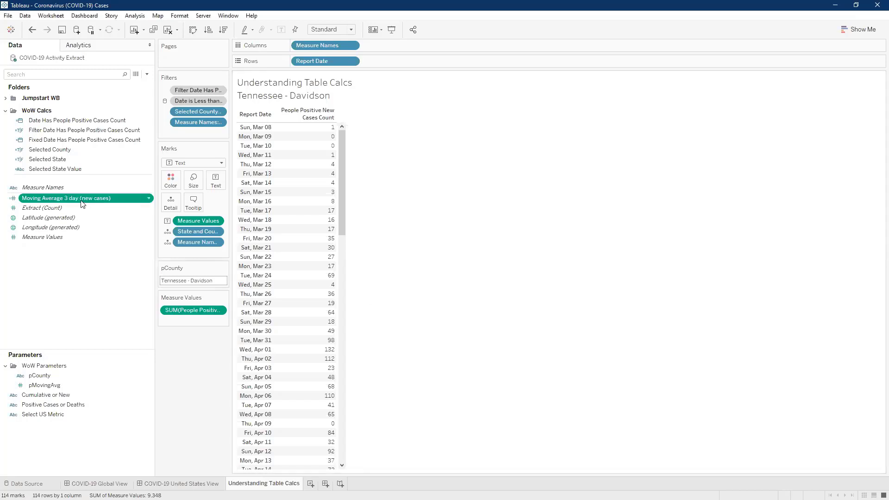
Step: Move the 3 day moving average field into the WoW Calcs folder and duplicate it
{"action": "left_click_drag", "start_coordinate": [82, 200], "coordinate": [83, 161]}
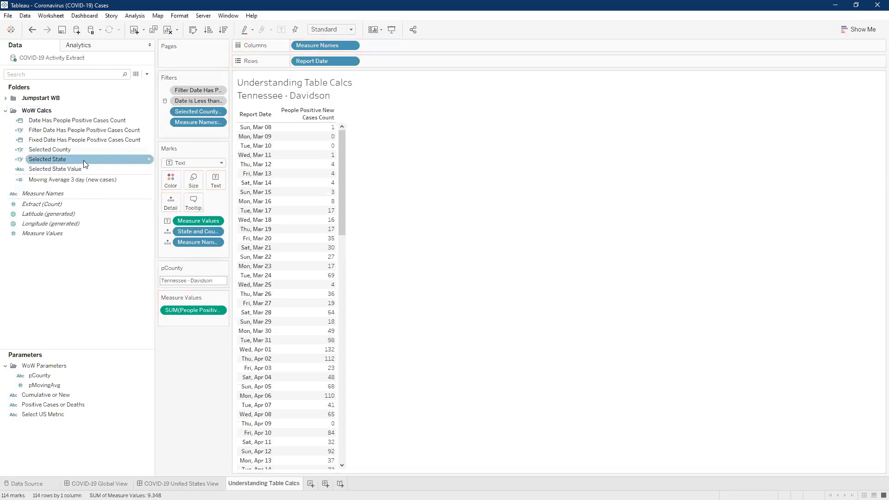
{"action": "right_click", "coordinate": [87, 179]}
{"action": "left_click", "coordinate": [117, 228]}
{"action": "left_click", "coordinate": [79, 189]}
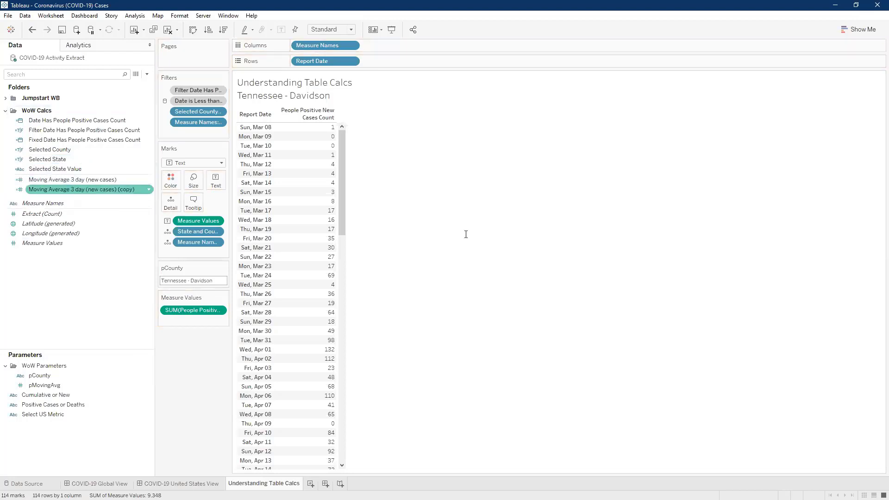
Step: Edit the duplicated field and rename it "Moving Average 14 day (new cases)"
{"action": "right_click", "coordinate": [81, 189]}
{"action": "left_click", "coordinate": [99, 232]}
{"action": "type", "text": "14 day (new cases) (copy"}
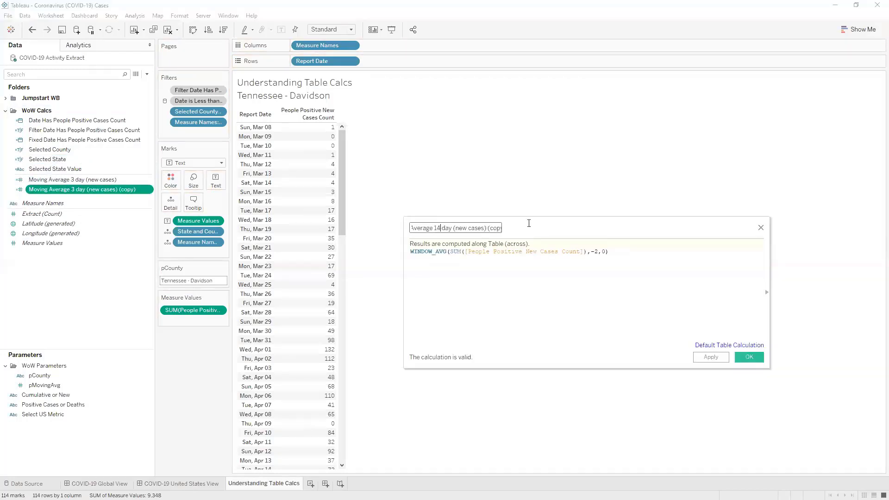
{"action": "left_click_drag", "start_coordinate": [487, 228], "coordinate": [601, 251]}
{"action": "key", "text": "BackSpace"}
Step: Set the window start offset to -13 in the 14 day formula and save the calculation
{"action": "key", "text": "Left"}
{"action": "key", "text": "Left"}
{"action": "key", "text": "Left"}
{"action": "key", "text": "BackSpace"}
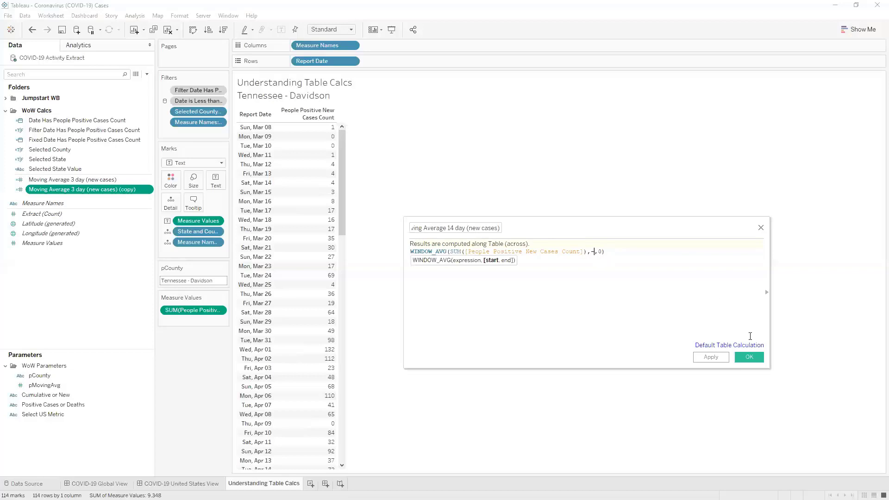
{"action": "type", "text": "13"}
{"action": "left_click", "coordinate": [750, 357]}
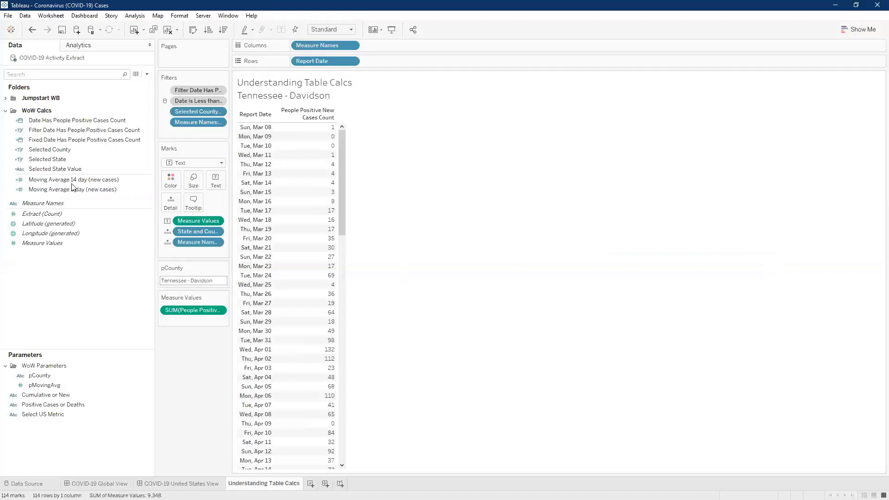
Step: Add the 3 day and 14 day moving averages to the table's Measure Values, below the new cases count
{"action": "left_click_drag", "start_coordinate": [72, 190], "coordinate": [201, 322]}
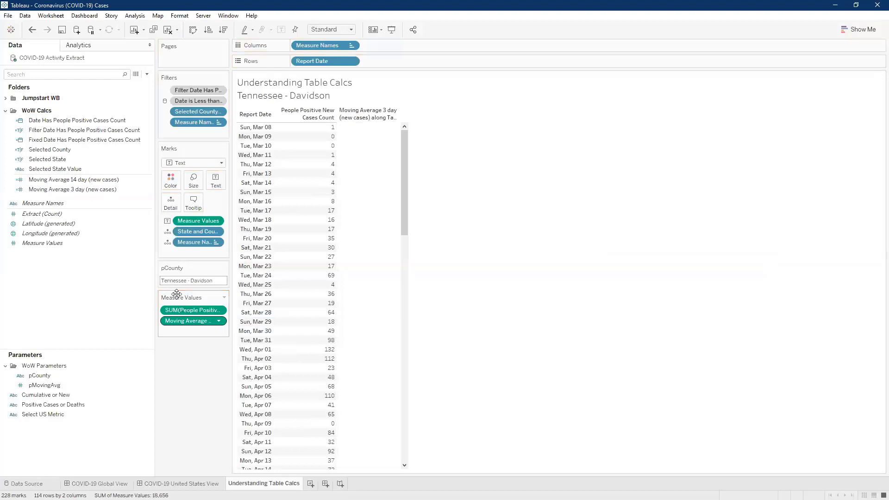
{"action": "mouse_move", "coordinate": [78, 180]}
{"action": "left_mouse_down"}
{"action": "mouse_move", "coordinate": [196, 349]}
{"action": "mouse_move", "coordinate": [197, 334]}
{"action": "left_mouse_up"}
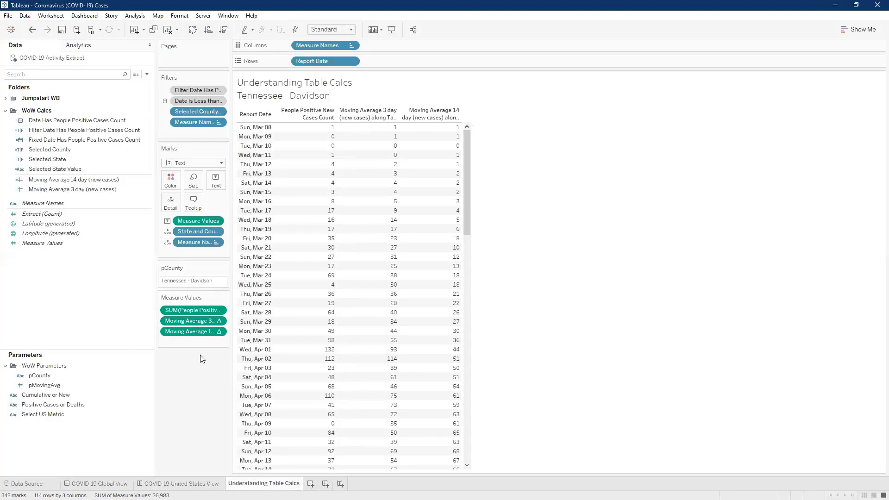
Step: Check the table calculation options of both moving averages and review their daily values in the table
{"action": "right_click", "coordinate": [199, 322]}
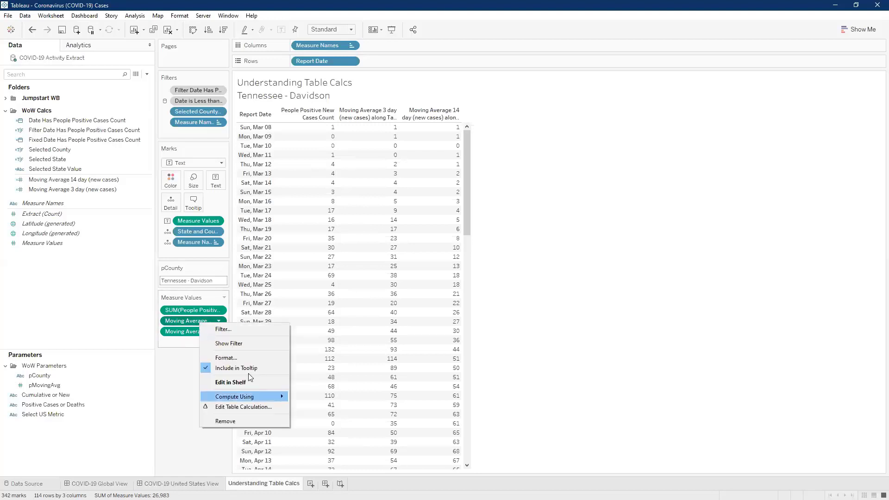
{"action": "mouse_move", "coordinate": [244, 390]}
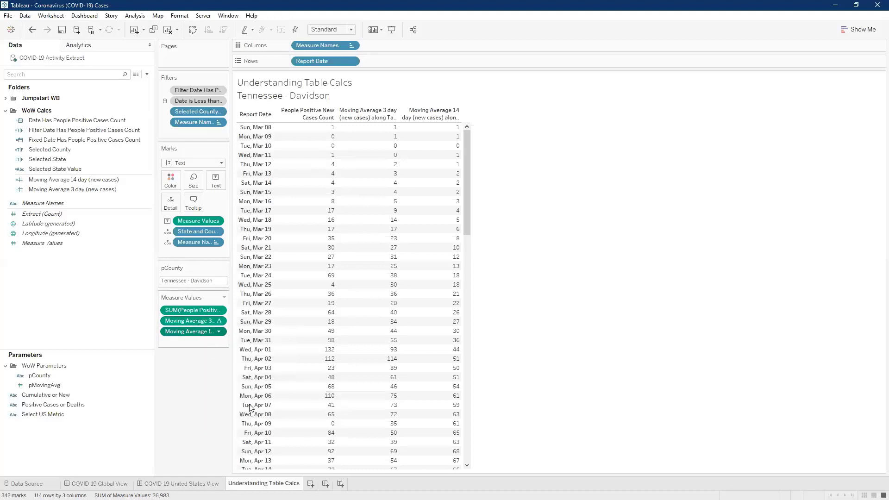
{"action": "right_click", "coordinate": [192, 332]}
{"action": "left_click", "coordinate": [187, 377]}
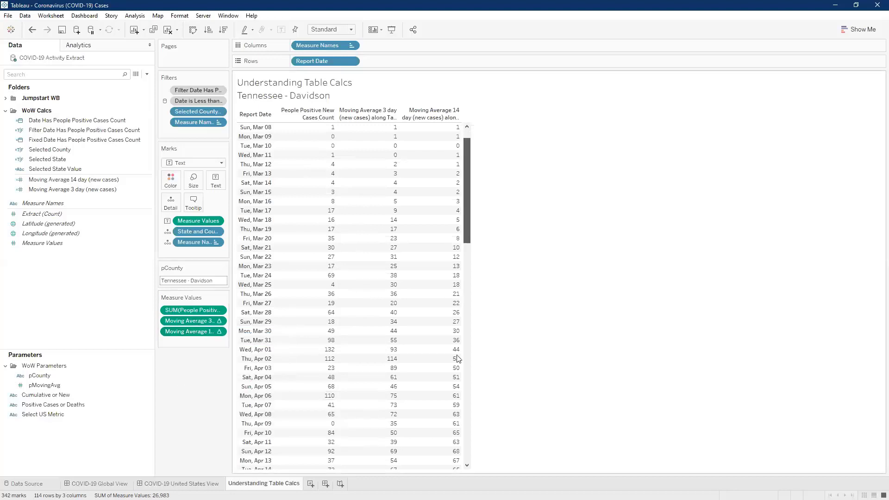
{"action": "scroll", "coordinate": [460, 390], "scroll_direction": "down", "scroll_amount": 4}
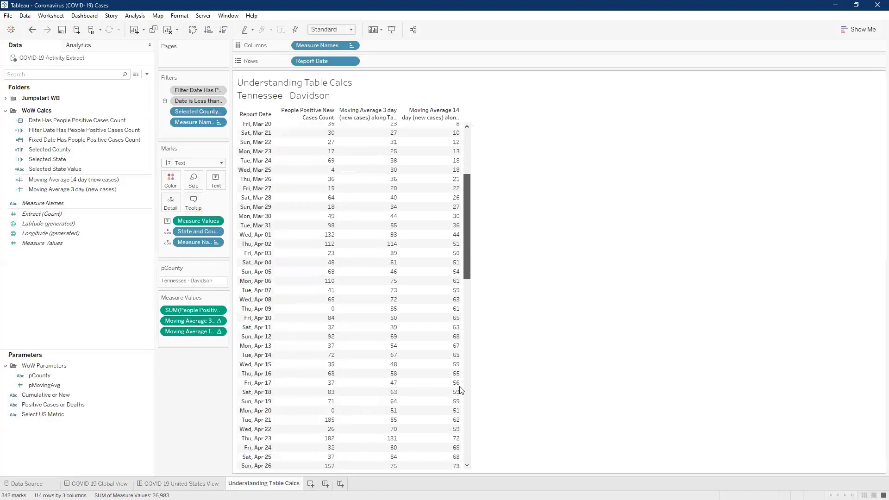
Step: Create a calculated field named "Trend 3 day < 14 day" in the WoW Calcs data source
{"action": "left_click", "coordinate": [466, 416]}
{"action": "left_click", "coordinate": [465, 417]}
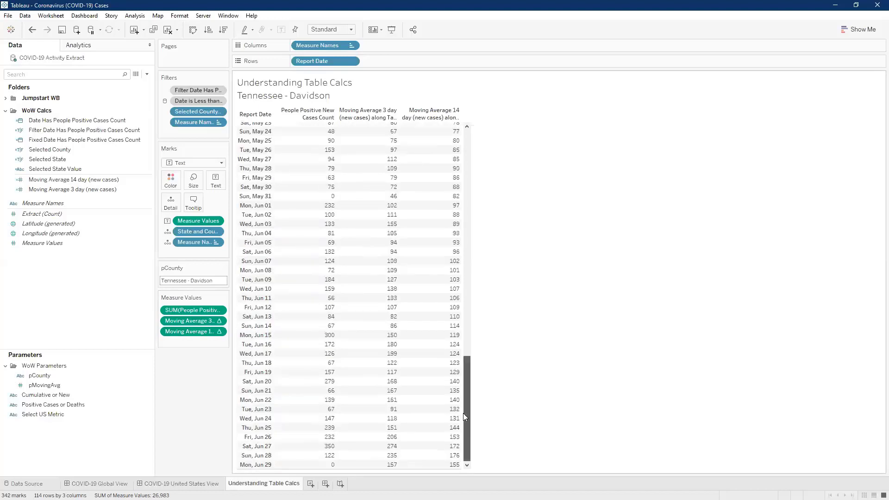
{"action": "left_click", "coordinate": [464, 138]}
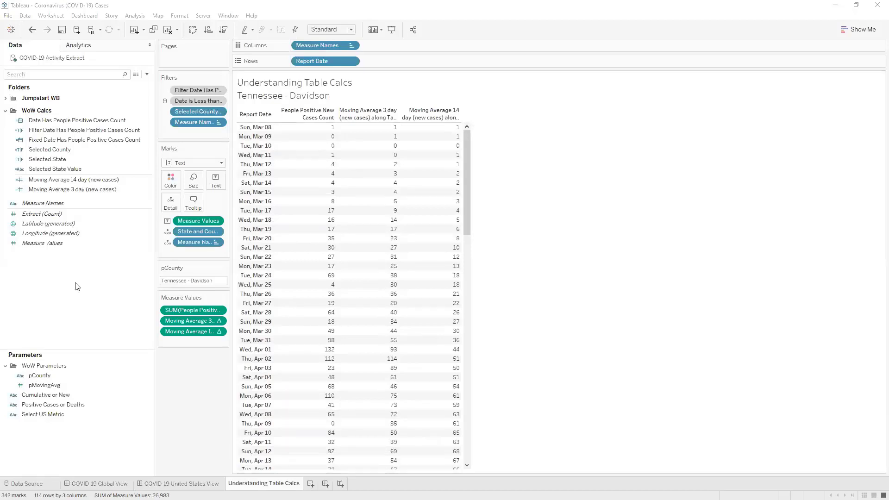
{"action": "right_click", "coordinate": [147, 295]}
{"action": "left_click", "coordinate": [139, 287]}
{"action": "type", "text": "Trend"}
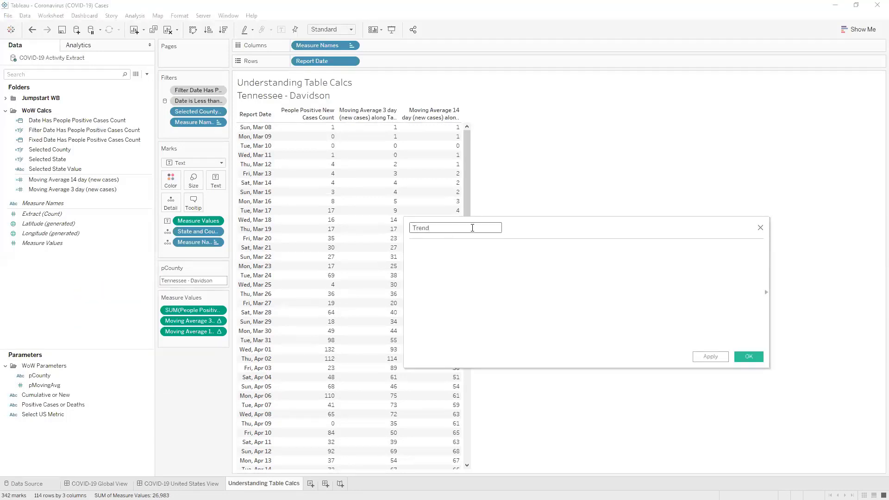
{"action": "type", "text": " 3 day"}
{"action": "type", "text": " < 14"}
{"action": "type", "text": " day"}
Step: Start the trend formula with IF SUM([People Positive New Cases Count]) = 0 THEN 'NO REPORTED CASES'
{"action": "type", "text": "IF"}
{"action": "type", "text": " SUM(Peopl"}
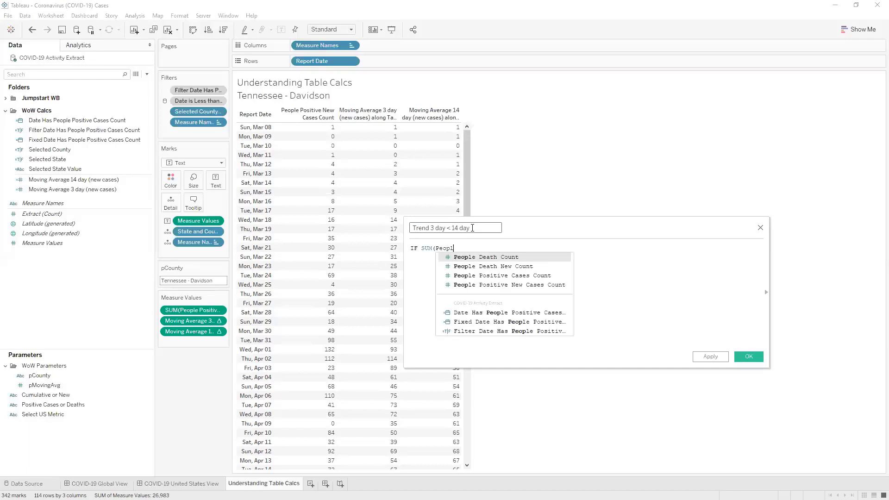
{"action": "key", "text": "Down"}
{"action": "key", "text": "Down"}
{"action": "key", "text": "Down"}
{"action": "key", "text": "Return"}
{"action": "type", "text": ")"}
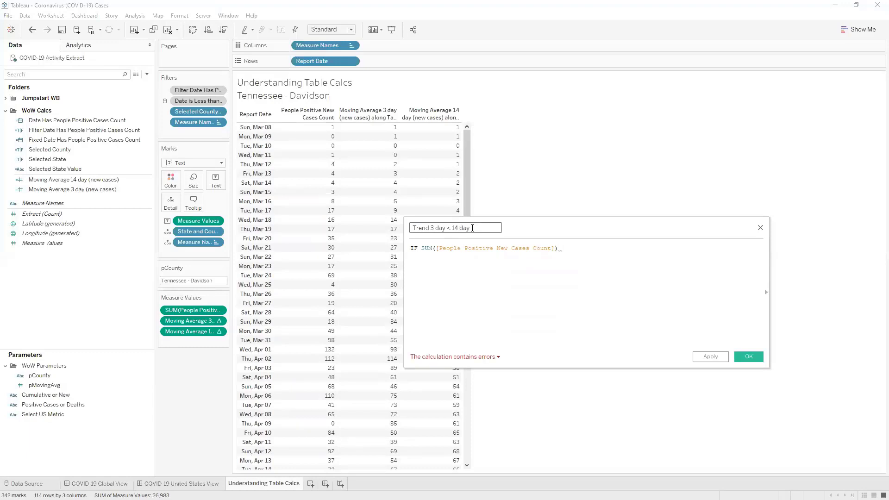
{"action": "type", "text": " = 0 T"}
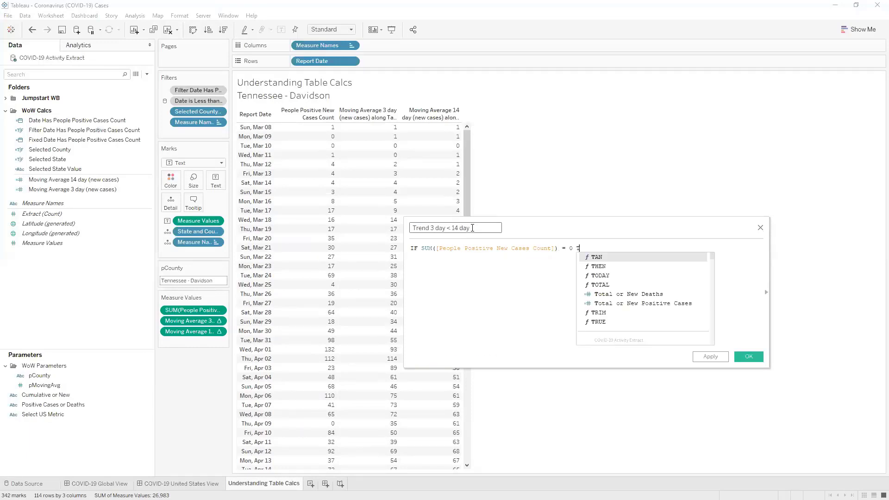
{"action": "type", "text": "HEN 'NO REPORTED"}
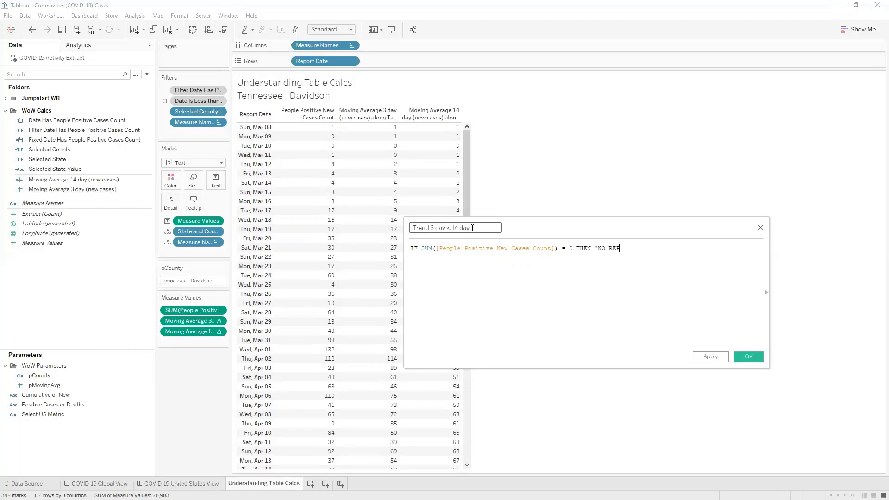
{"action": "key", "text": "BackSpace"}
{"action": "type", "text": "CASES'"}
{"action": "key", "text": "Return"}
Step: Add an ELSEIF condition returning 'DECREASE' when [Moving Average 3 day (new cases)] < [Moving Average 14 day (new cases)]
{"action": "type", "text": "E"}
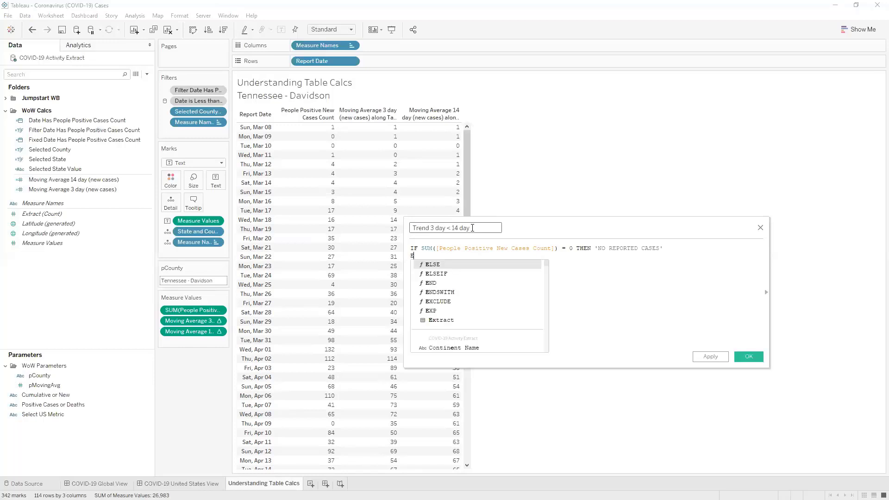
{"action": "type", "text": "LSEIF "}
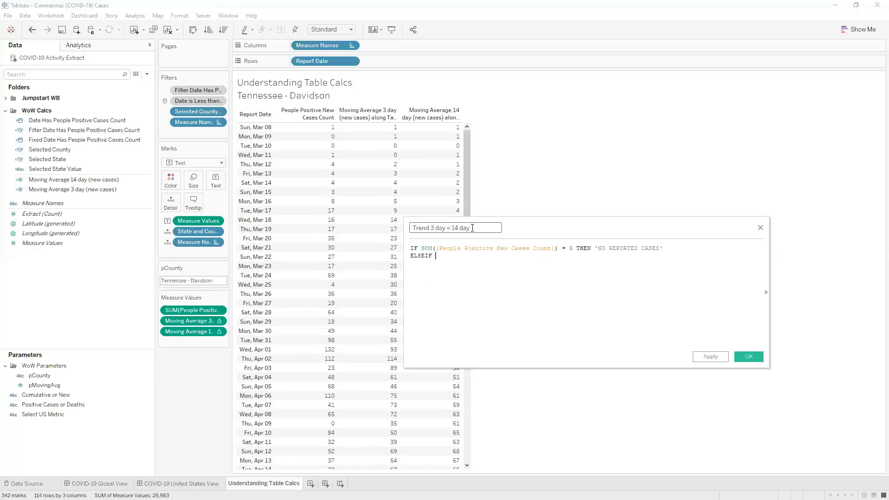
{"action": "type", "text": "Moving"}
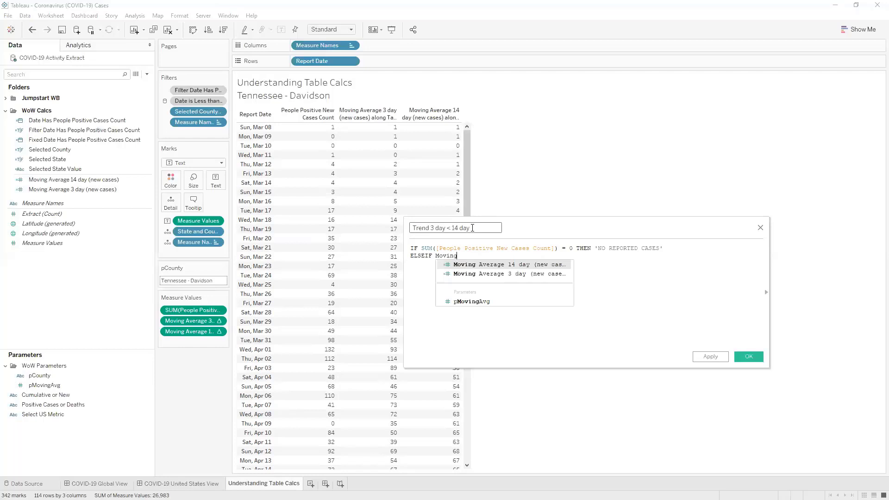
{"action": "key", "text": "Down"}
{"action": "key", "text": "Return"}
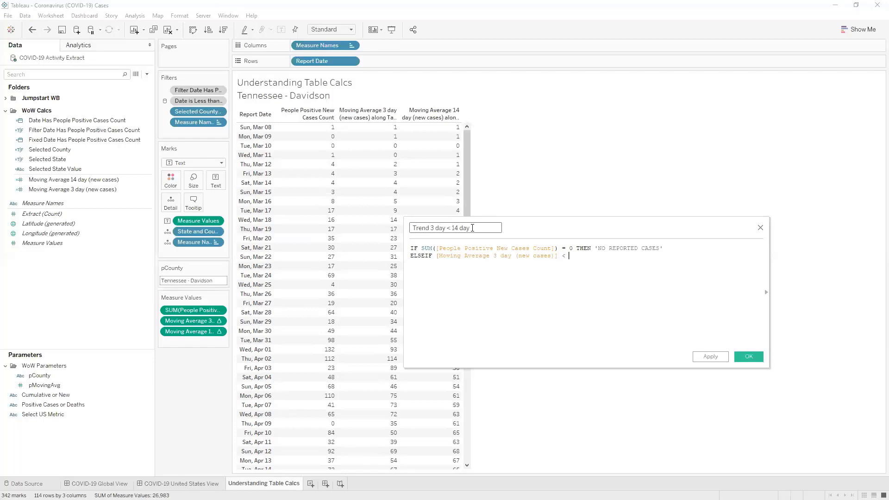
{"action": "type", "text": "< Moving"}
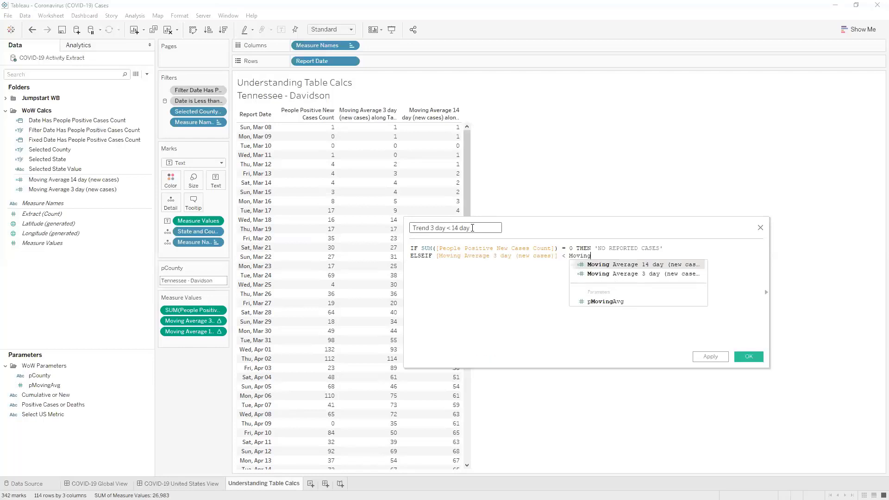
{"action": "key", "text": "Return"}
{"action": "type", "text": "THEN "}
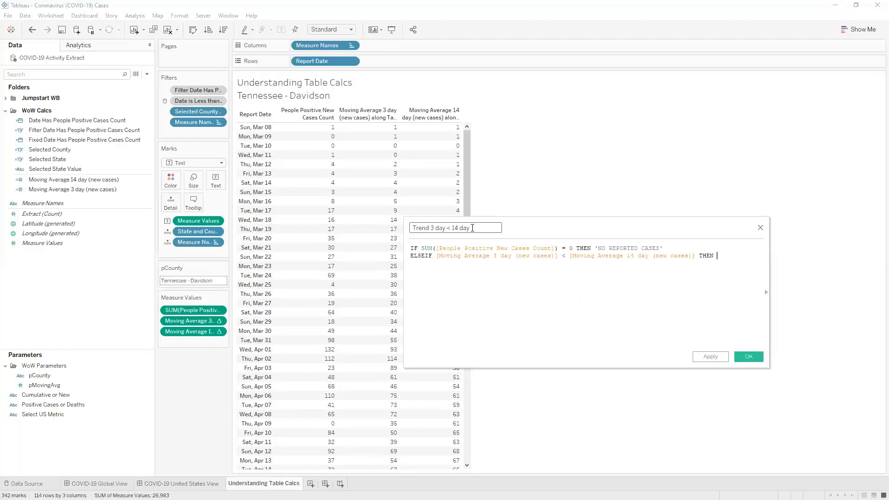
{"action": "type", "text": "'DECREASE' ELSE"}
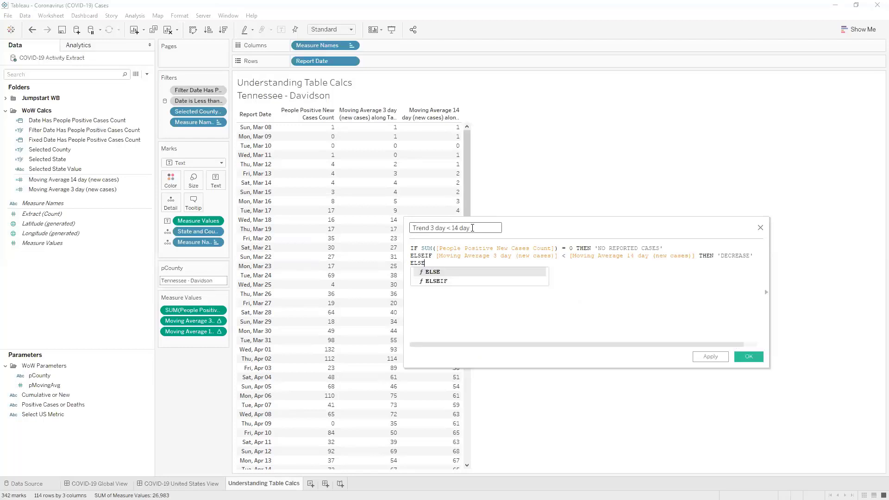
Step: Add an ELSEIF condition returning 'INCREASE' when [Moving Average 3 day (new cases)] > [Moving Average 14 day (new cases)]
{"action": "type", "text": "IF [Moving Average 3 day (new cases)]"}
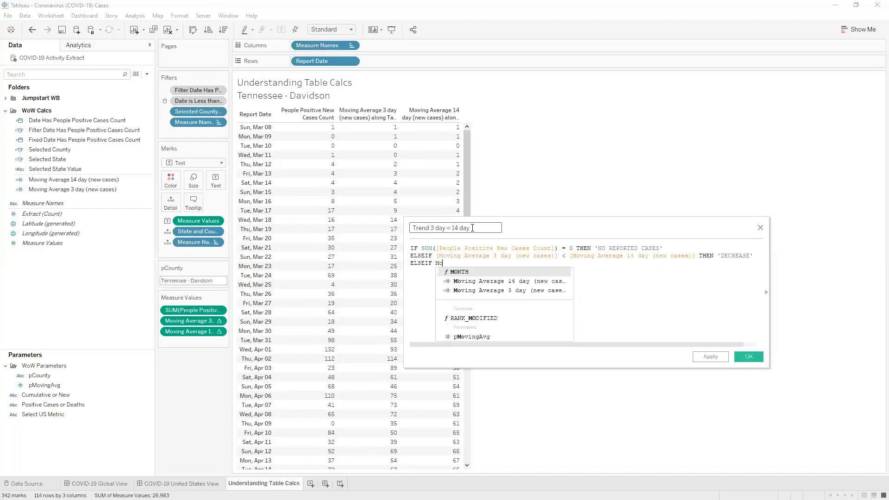
{"action": "key", "text": "Return"}
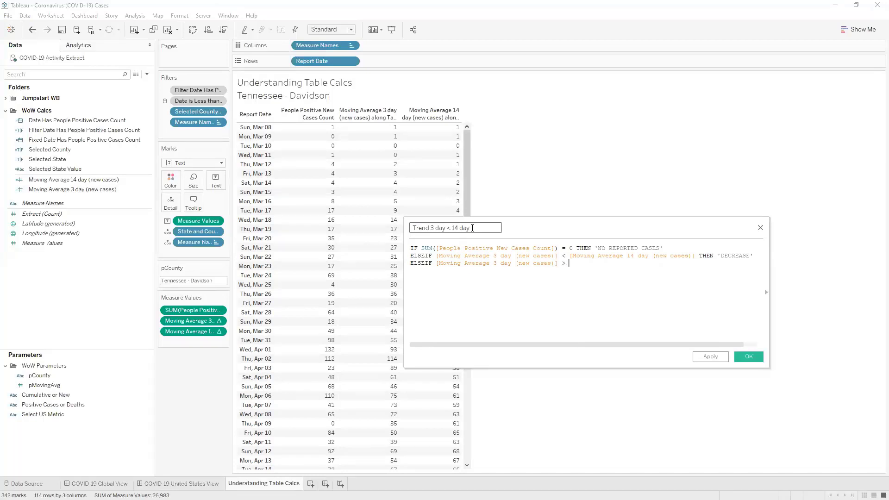
{"action": "type", "text": "> [Moving Average 14 day (new cases)]"}
{"action": "key", "text": "Return"}
{"action": "type", "text": "THEN ' IN"}
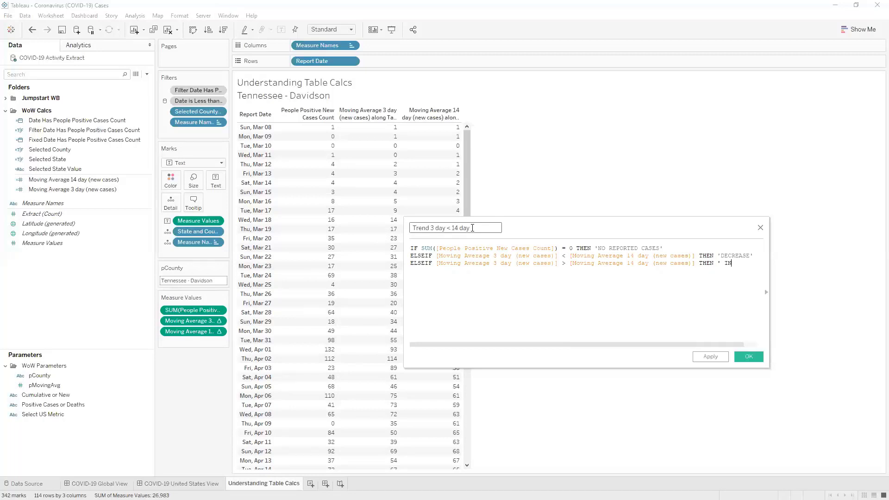
{"action": "type", "text": "CREASE'"}
{"action": "key", "text": "Return"}
{"action": "left_click", "coordinate": [724, 263]}
{"action": "key", "text": "BackSpace"}
{"action": "left_click", "coordinate": [697, 279]}
Step: Add an ELSEIF condition returning 'NO CHANGE' when [Moving Average 3 day (new cases)] = [Moving Average 14 day (new cases)]
{"action": "type", "text": "ELSE"}
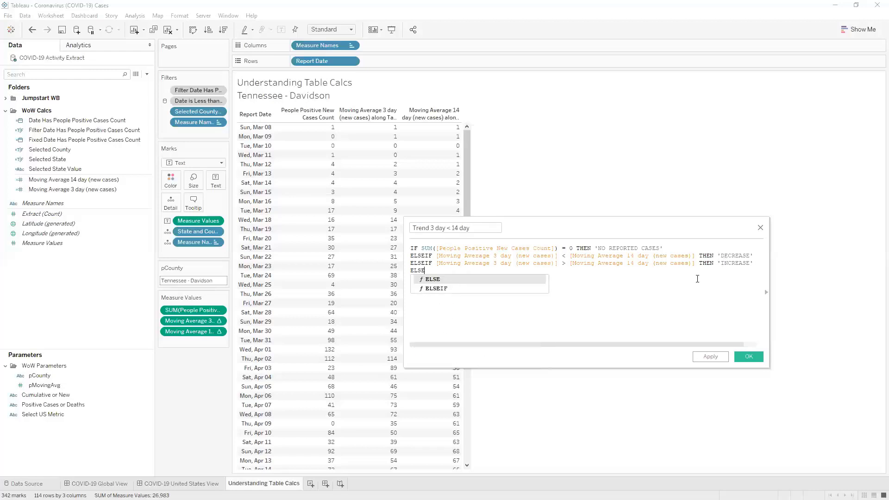
{"action": "key", "text": "Down"}
{"action": "key", "text": "Return"}
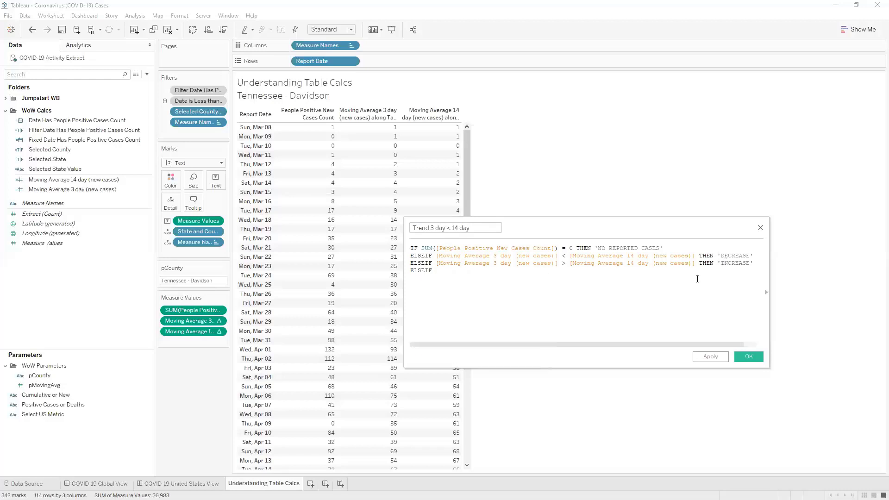
{"action": "type", "text": "moving"}
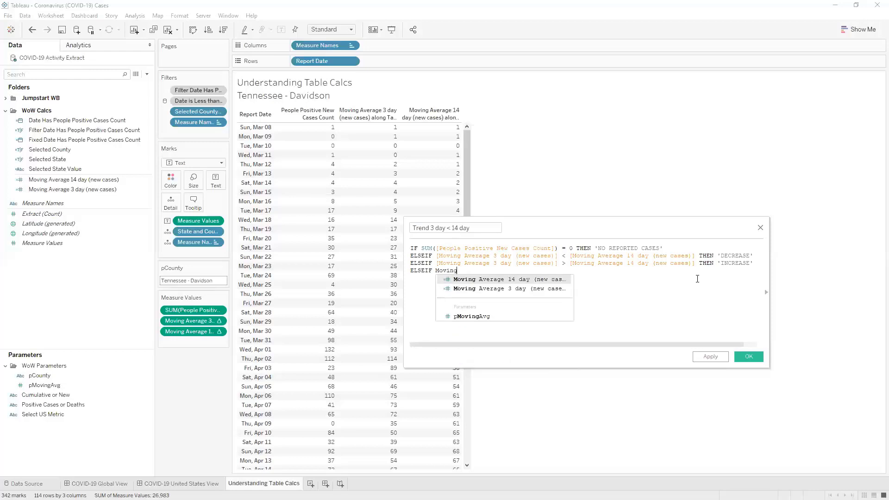
{"action": "key", "text": "Down"}
{"action": "key", "text": "Return"}
{"action": "type", "text": "= "}
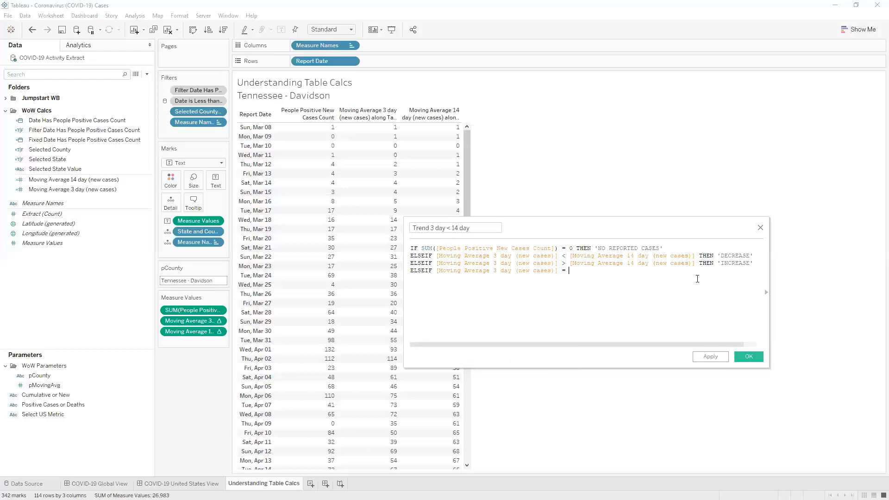
{"action": "type", "text": "moving"}
{"action": "key", "text": "Return"}
{"action": "type", "text": "THE"}
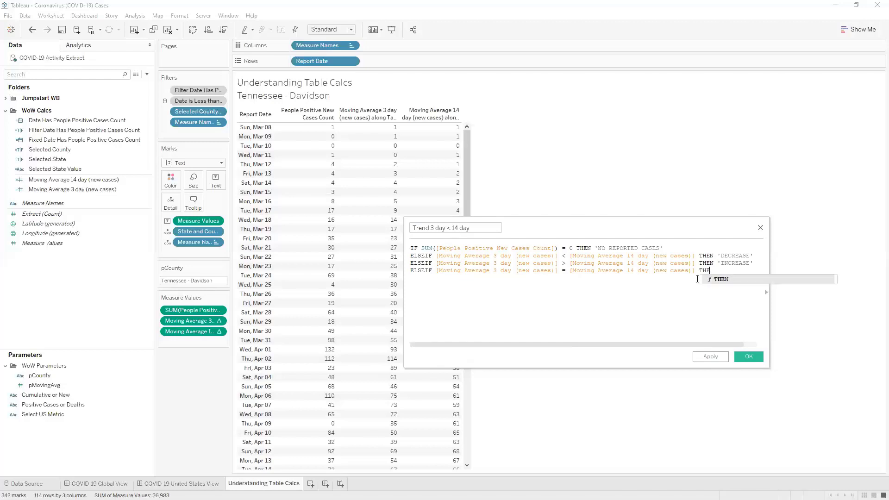
{"action": "type", "text": "N '"}
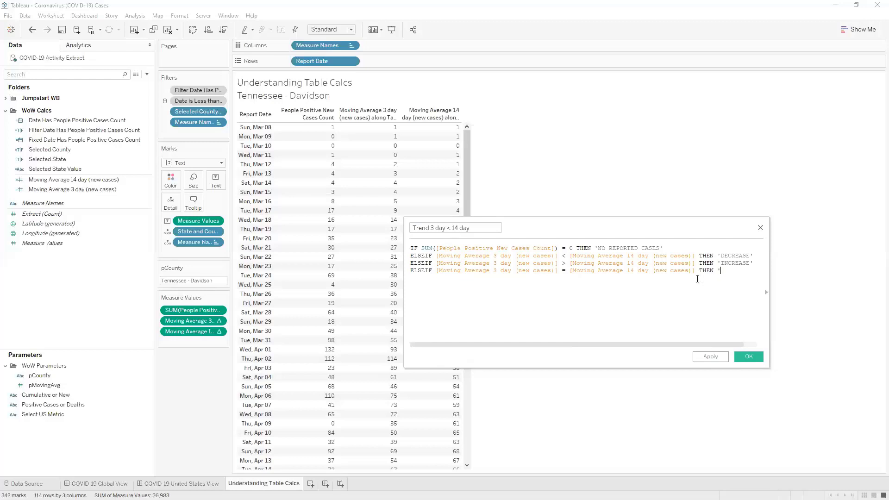
{"action": "type", "text": "NO CHANGE' "}
Step: Close the trend formula with END and save the calculation
{"action": "type", "text": "END"}
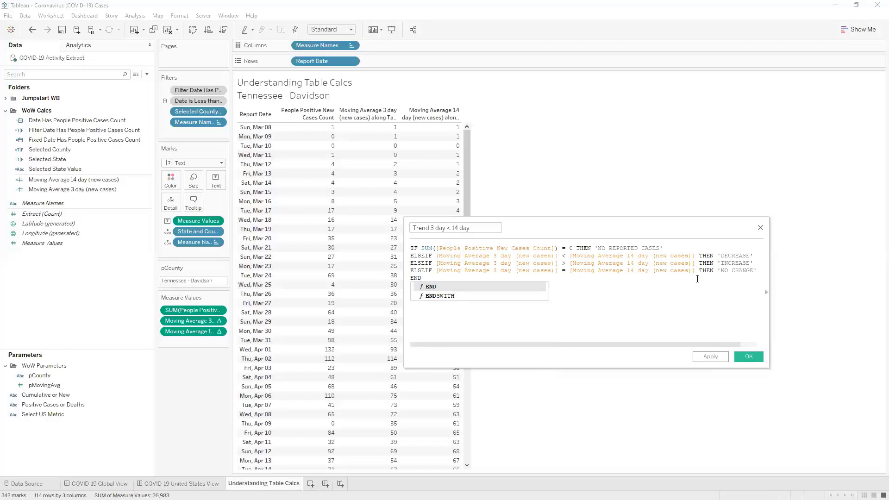
{"action": "left_click", "coordinate": [650, 304]}
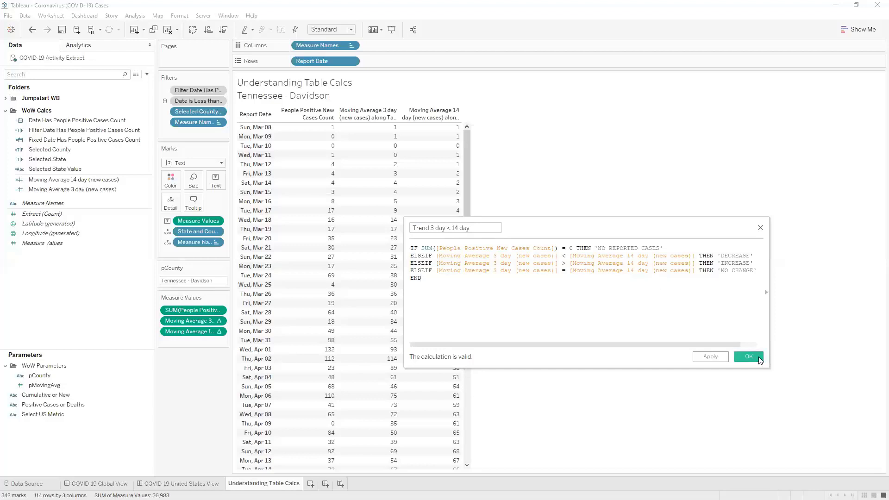
{"action": "key", "text": "Return"}
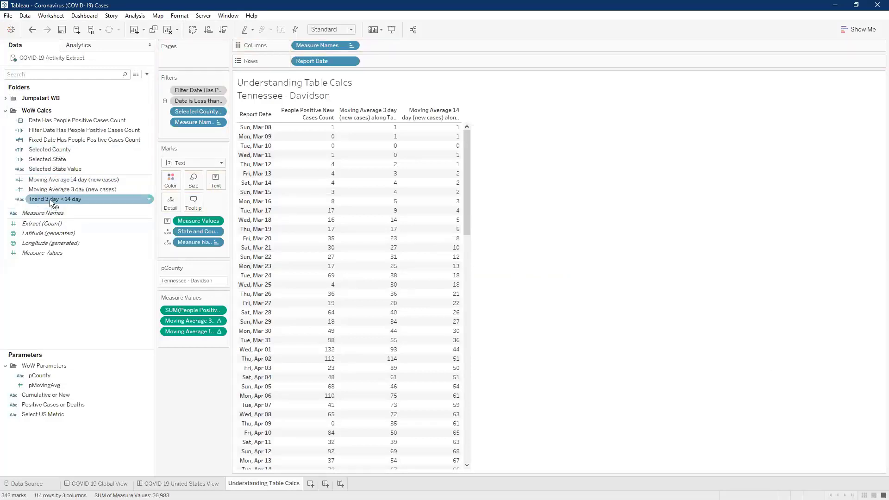
Step: Add the Trend 3 day < 14 day field to Rows after Report Date and check its Compute Using option
{"action": "left_click_drag", "start_coordinate": [50, 199], "coordinate": [409, 60]}
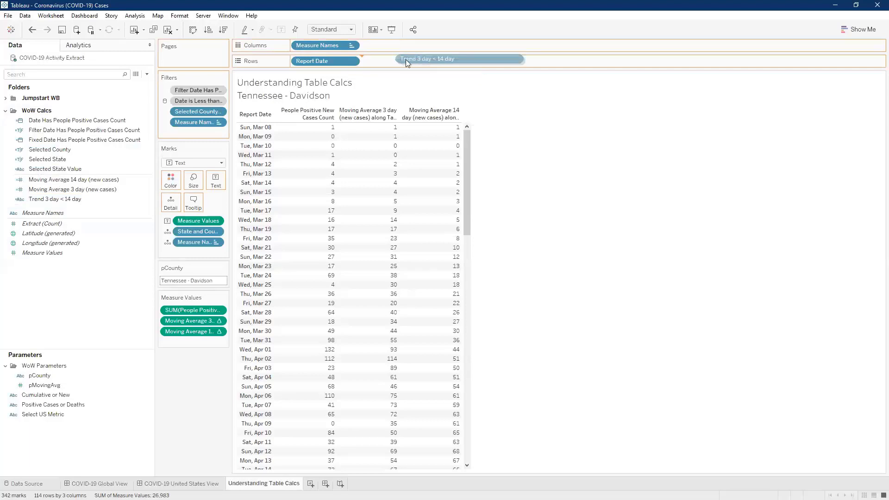
{"action": "left_click_drag", "start_coordinate": [405, 59], "coordinate": [407, 61]}
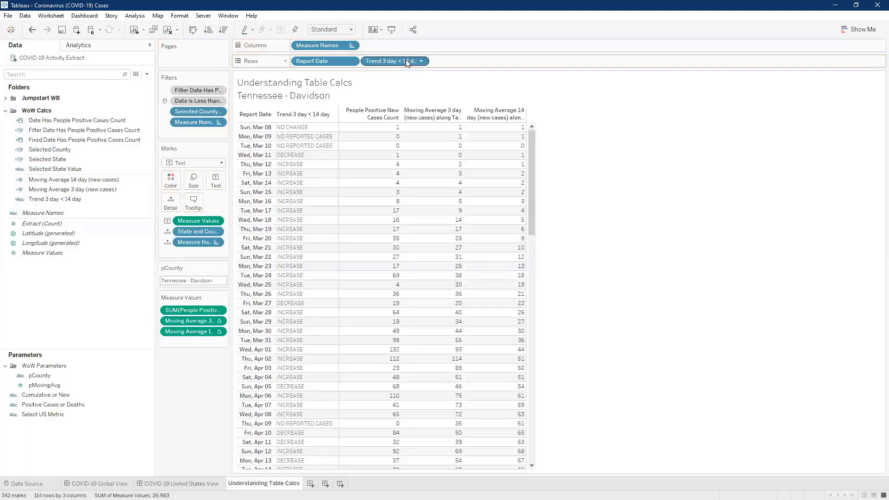
{"action": "scroll", "coordinate": [537, 230], "scroll_direction": "down", "scroll_amount": 5}
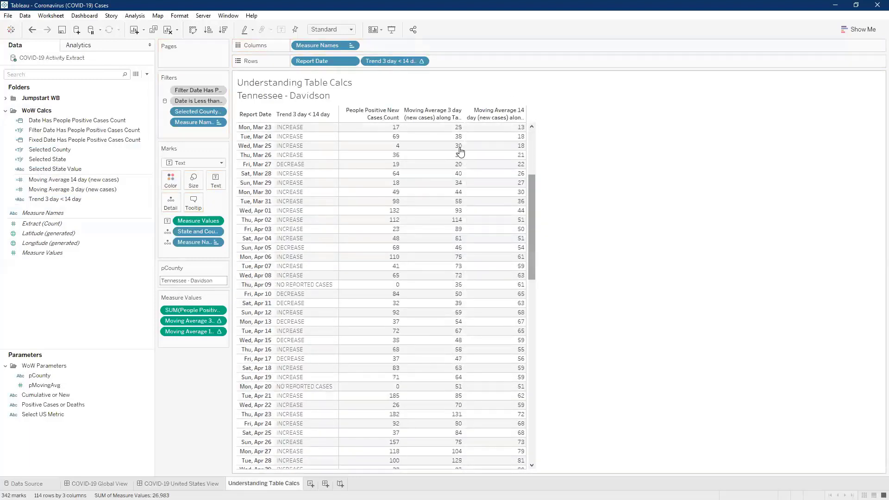
{"action": "scroll", "coordinate": [459, 152], "scroll_direction": "up", "scroll_amount": 5}
{"action": "left_click", "coordinate": [423, 61]}
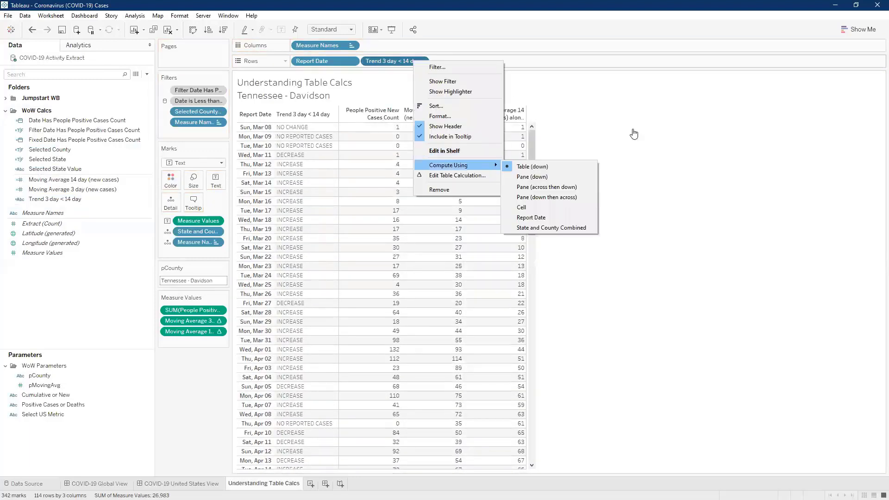
{"action": "left_click", "coordinate": [641, 123]}
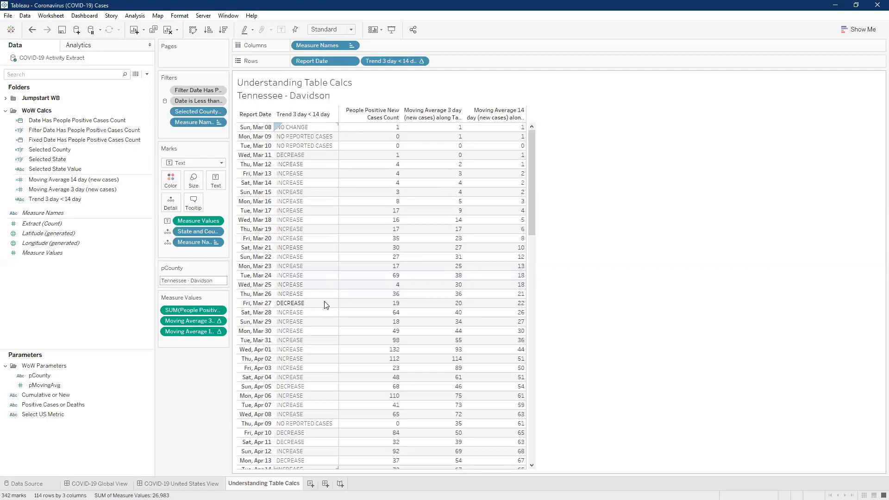
Step: Create a calculated field named Trend Tally and begin its formula with the RUNNING_SUM function
{"action": "right_click", "coordinate": [63, 283]}
{"action": "left_click", "coordinate": [89, 289]}
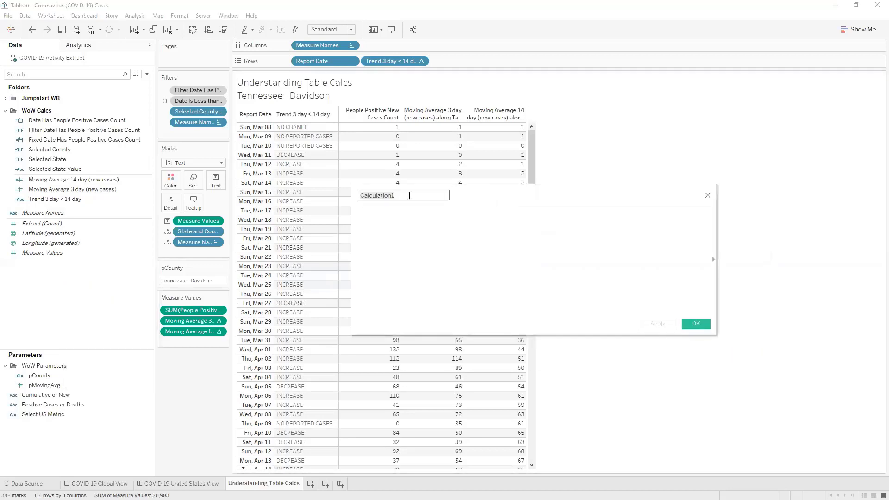
{"action": "type", "text": "Trend Tally"}
{"action": "type", "text": "RUNNING"}
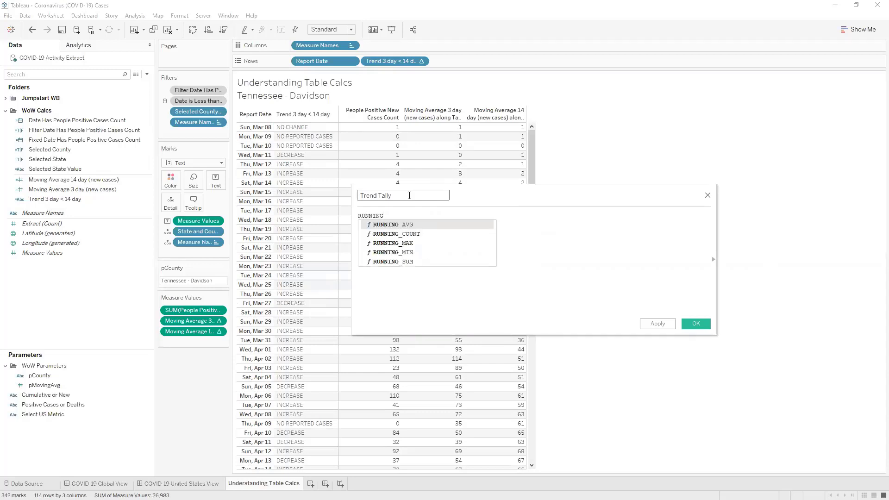
{"action": "type", "text": "_SU"}
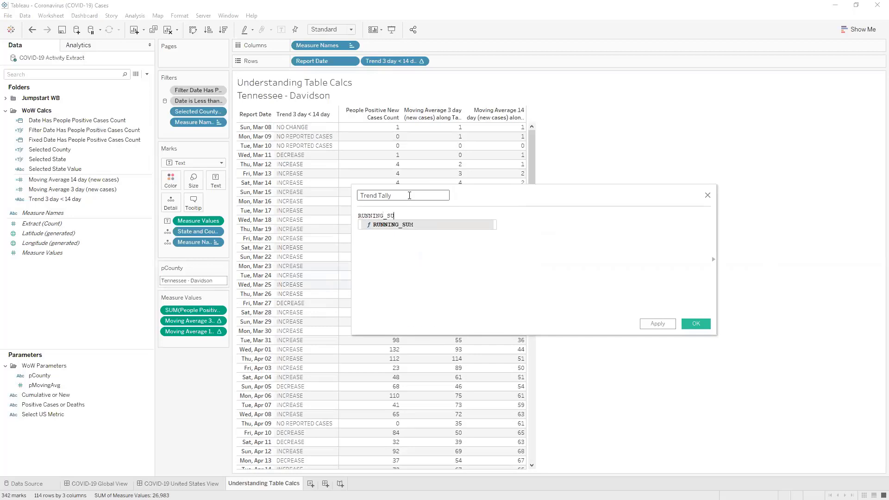
{"action": "key", "text": "Return"}
Step: Inside RUNNING_SUM, add an IF condition testing [Trend 3 day < 14 day] = LOOKUP([Trend 3 day < 14 day],-1)
{"action": "type", "text": "IF"}
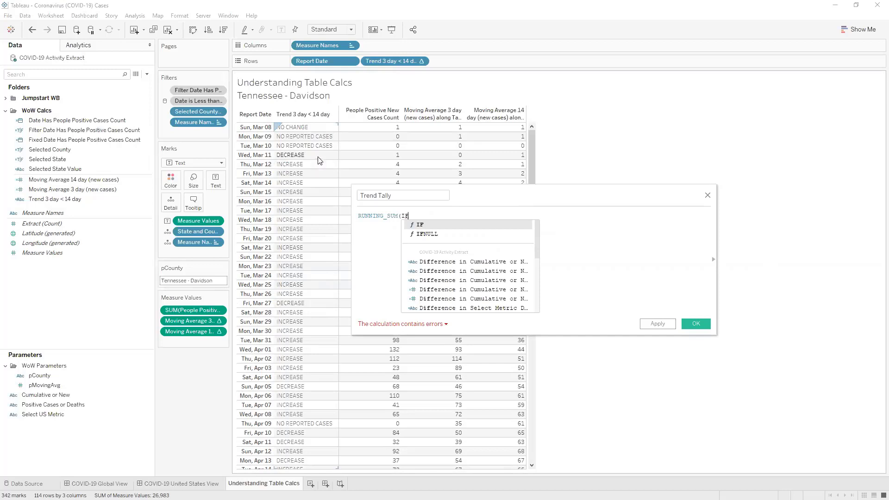
{"action": "left_click", "coordinate": [451, 216]}
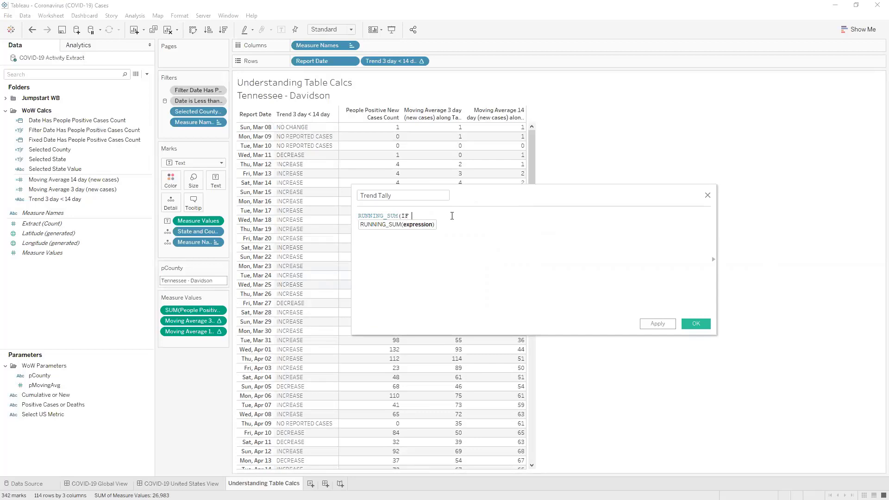
{"action": "type", "text": "Trend"}
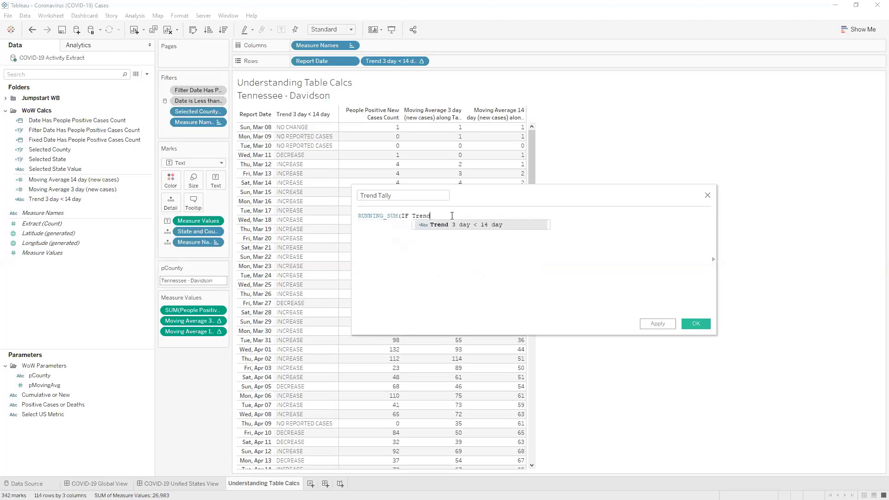
{"action": "key", "text": "Return"}
{"action": "type", "text": "LO"}
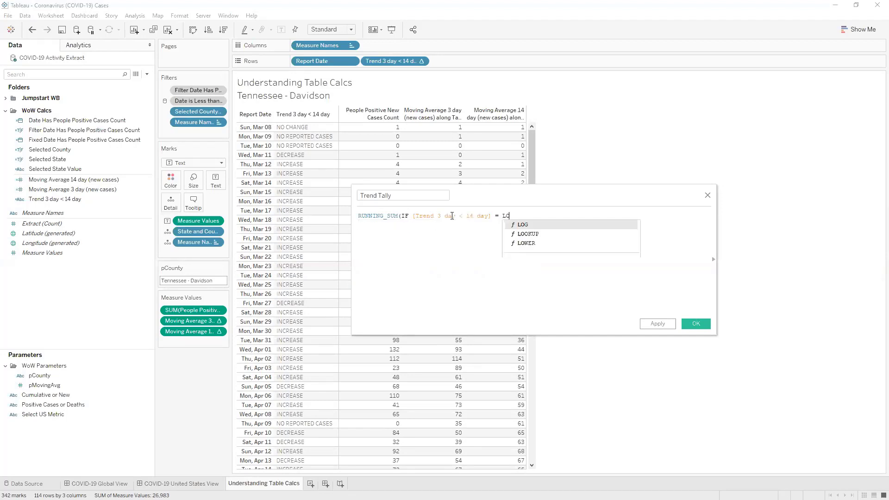
{"action": "type", "text": "OKUP([Trend 3 day < 14 day]"}
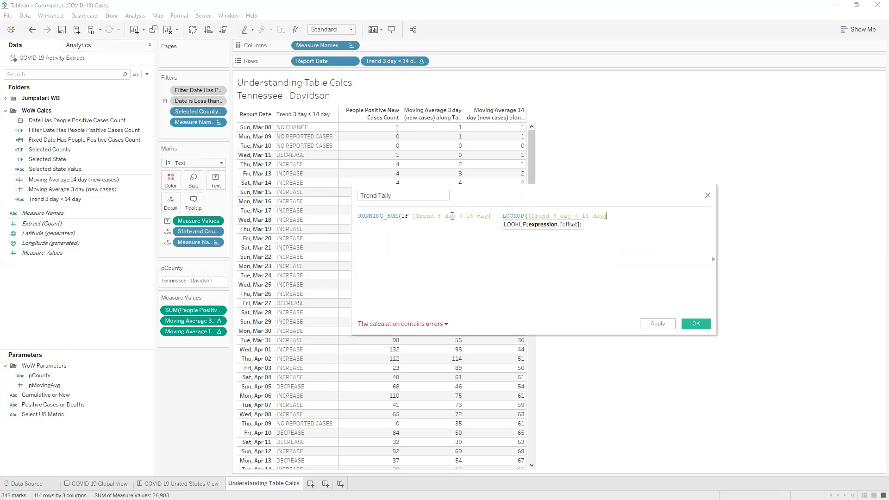
{"action": "type", "text": ",-1)"}
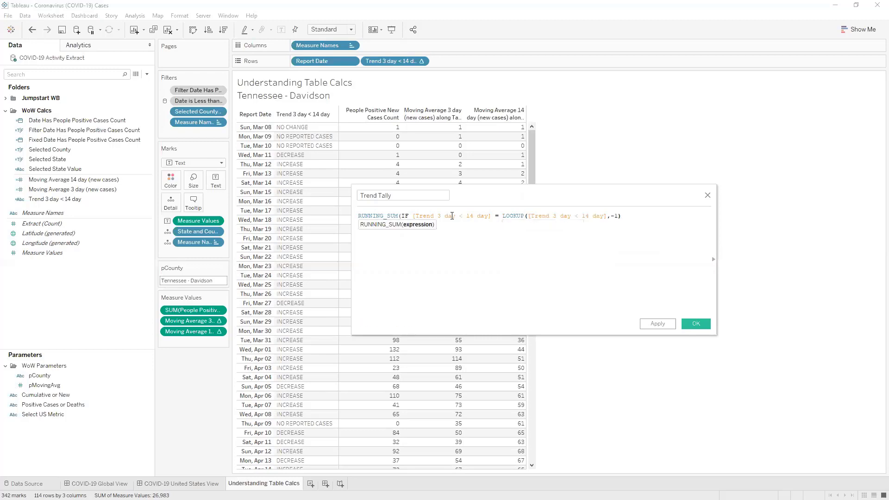
Step: Make the Trend Tally condition return 0 when true and 1 otherwise, close it with END), and save the calculation
{"action": "type", "text": " THEN 0"}
{"action": "key", "text": "Return"}
{"action": "type", "text": "ELSE "}
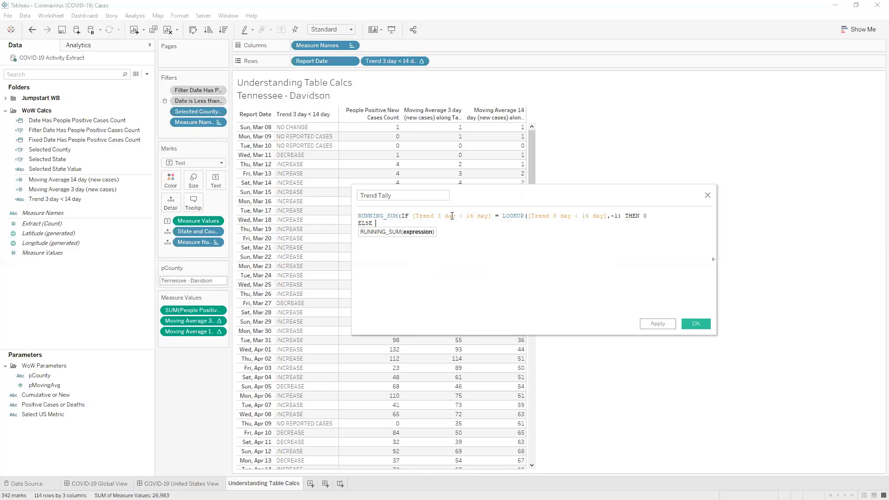
{"action": "type", "text": "1"}
{"action": "key", "text": "Return"}
{"action": "type", "text": "END)"}
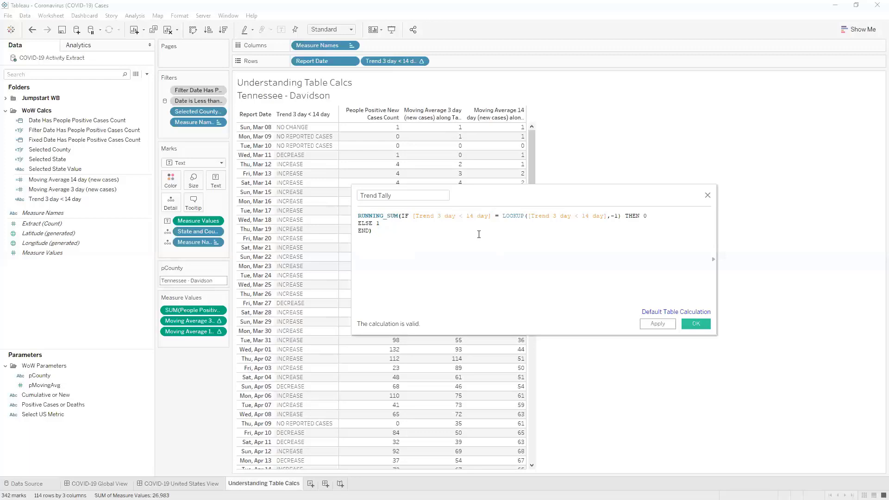
{"action": "left_click", "coordinate": [696, 324]}
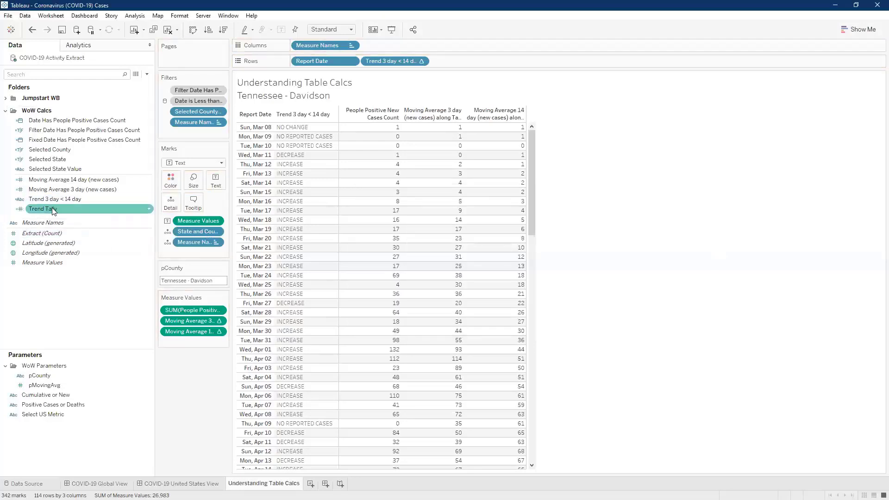
Step: Add Trend Tally as the first of the Measure Values and check the tally down to the latest report dates
{"action": "left_click_drag", "start_coordinate": [51, 211], "coordinate": [190, 309]}
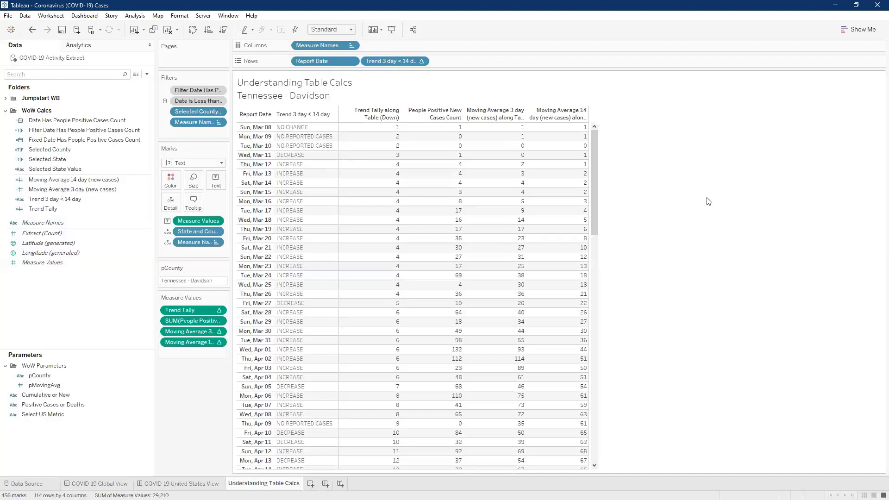
{"action": "left_click_drag", "start_coordinate": [596, 159], "coordinate": [585, 263]}
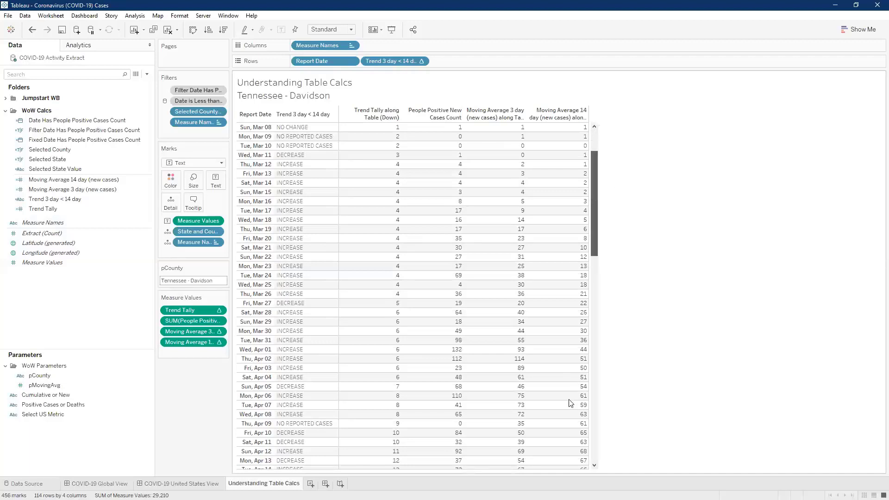
{"action": "scroll", "coordinate": [647, 371], "scroll_direction": "down", "scroll_amount": 15}
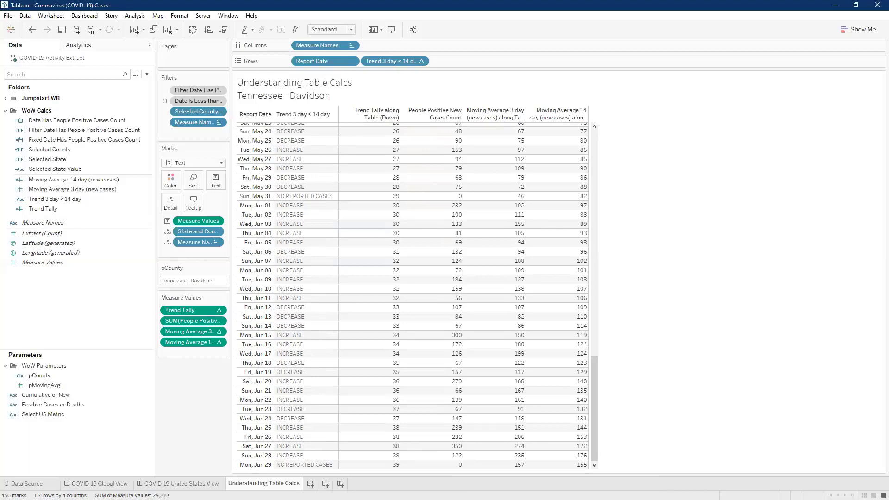
Step: Set the pCounty parameter to Arizona - Maricopa and check the table down to its latest report dates
{"action": "left_click", "coordinate": [190, 281]}
{"action": "type", "text": "Ariz"}
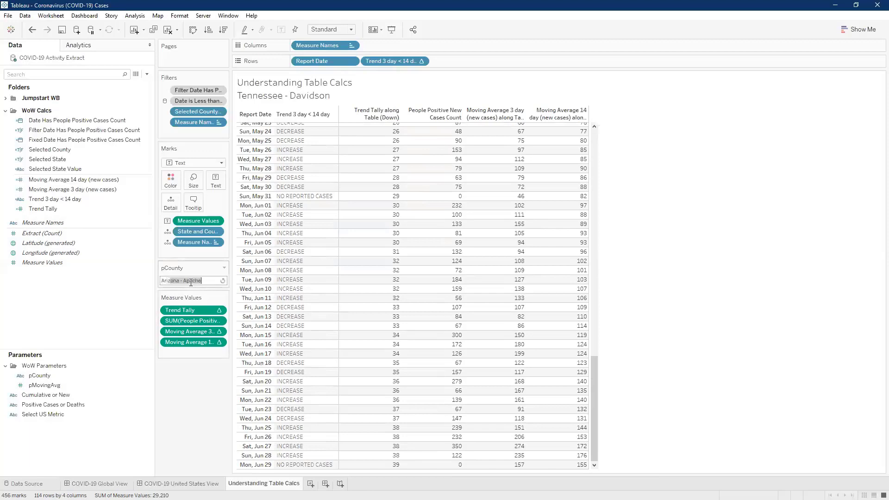
{"action": "type", "text": "on"}
{"action": "key", "text": "End"}
{"action": "key", "text": "shift+Left"}
{"action": "key", "text": "shift+Left"}
{"action": "key", "text": "shift+Left"}
{"action": "key", "text": "BackSpace"}
{"action": "key", "text": "BackSpace"}
{"action": "key", "text": "BackSpace"}
{"action": "type", "text": "Mar"}
{"action": "key", "text": "Return"}
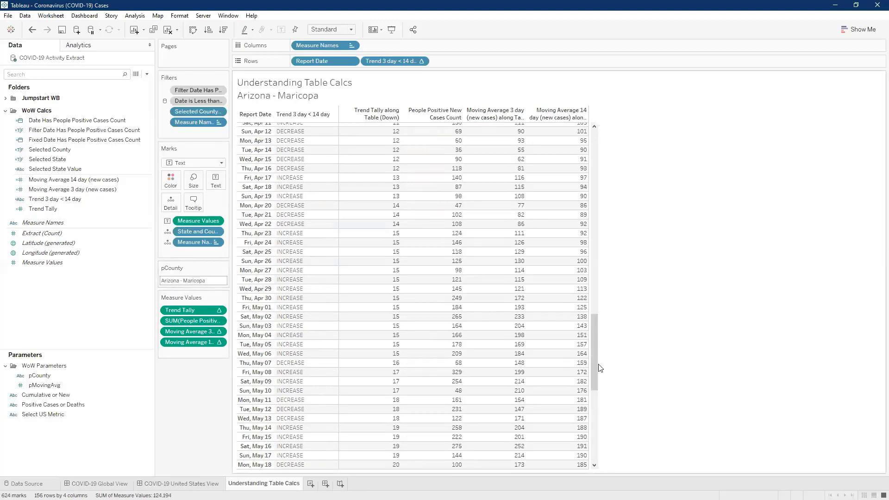
{"action": "scroll", "coordinate": [598, 366], "scroll_direction": "down", "scroll_amount": 14}
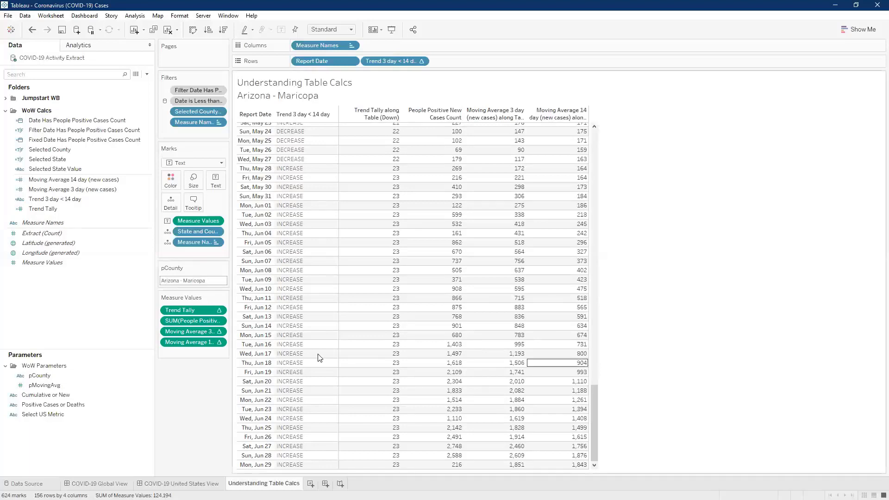
Step: Create a calculated field named Trend Total Days and begin its formula with the RUNNING_SUM function
{"action": "right_click", "coordinate": [64, 287]}
{"action": "left_click", "coordinate": [109, 292]}
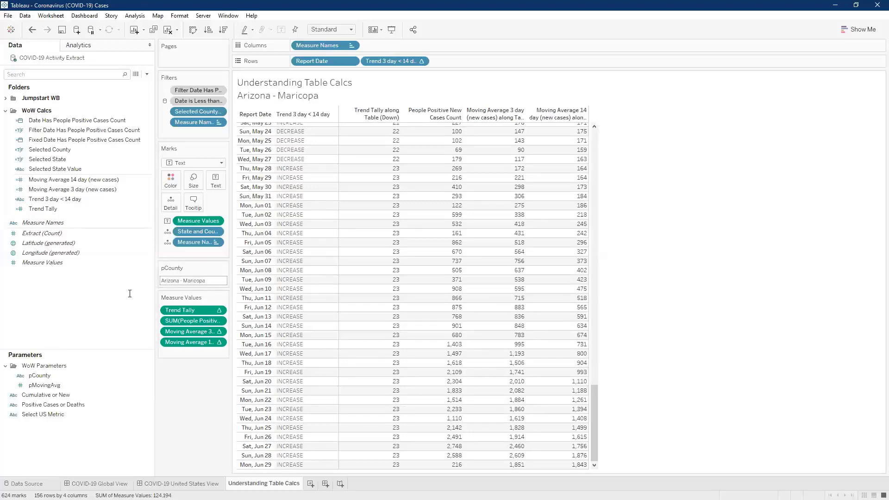
{"action": "left_click", "coordinate": [439, 223]}
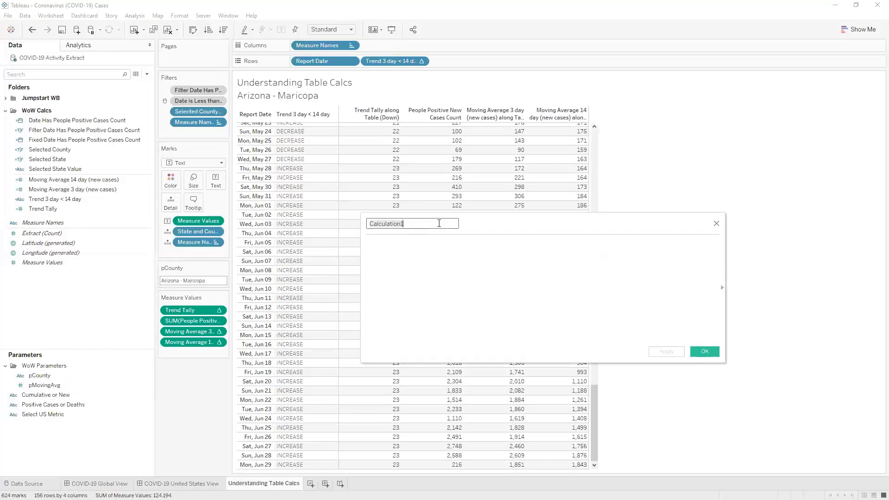
{"action": "key", "text": "ctrl+a"}
{"action": "type", "text": "Trend Total Days"}
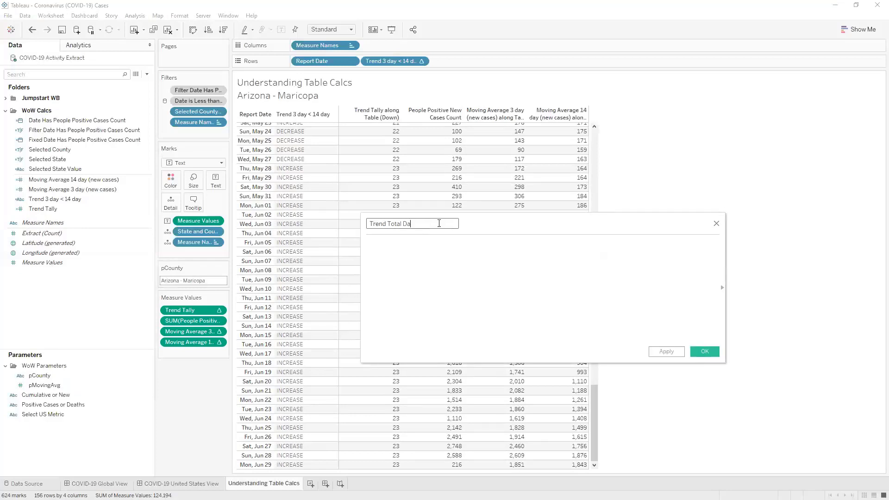
{"action": "key", "text": "Tab"}
{"action": "type", "text": "Run"}
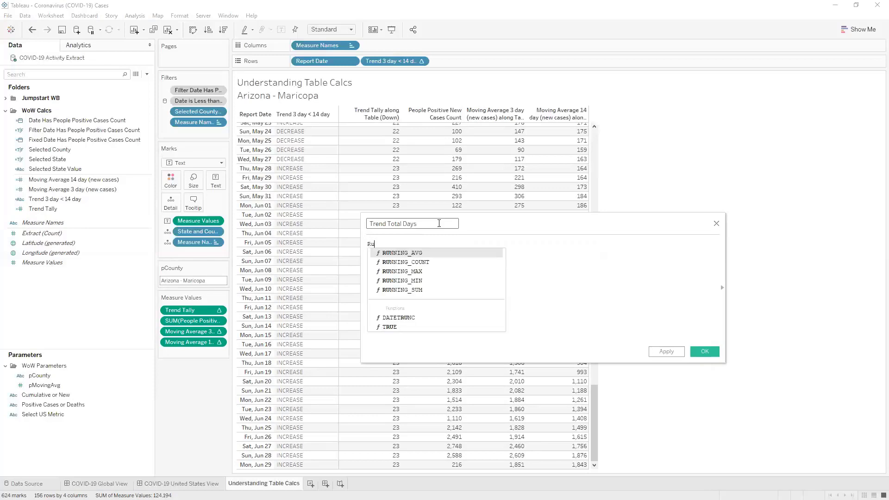
{"action": "key", "text": "Down"}
{"action": "key", "text": "Down"}
{"action": "key", "text": "Down"}
{"action": "key", "text": "Down"}
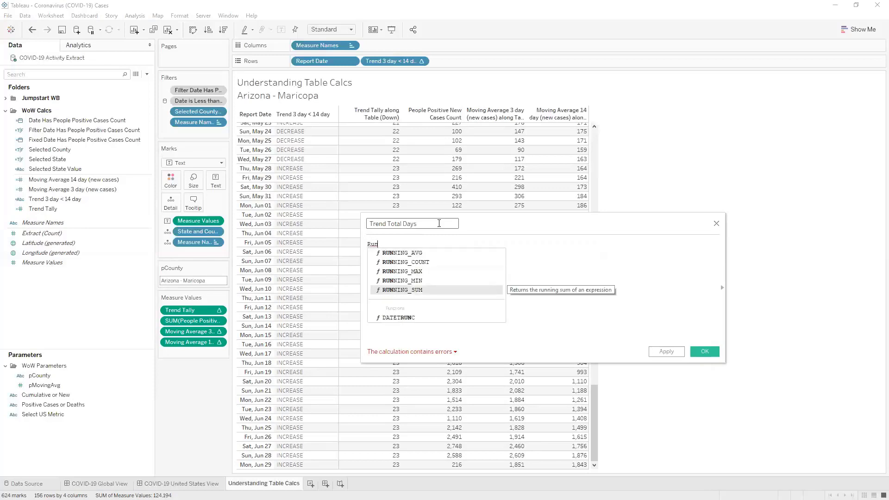
{"action": "key", "text": "Return"}
Step: Inside RUNNING_SUM, add an IF condition testing [Trend Tally] = LOOKUP([Trend Tally], LAST())
{"action": "type", "text": "IF [T"}
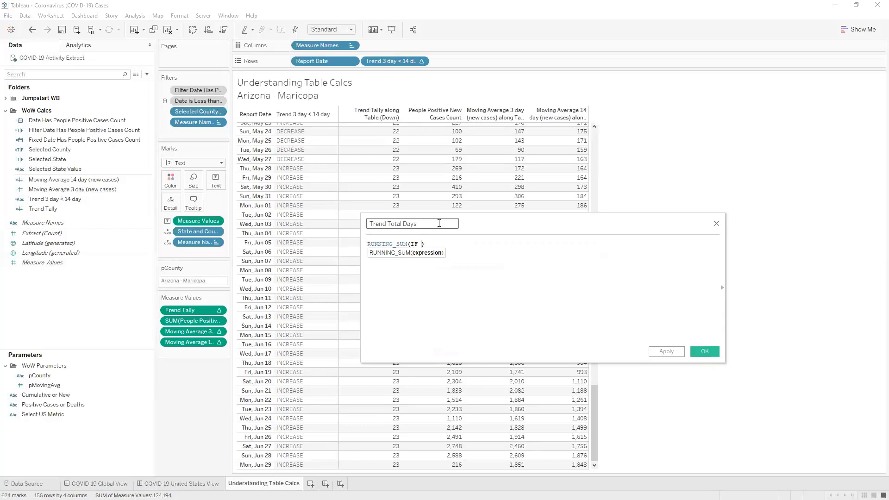
{"action": "type", "text": "rend"}
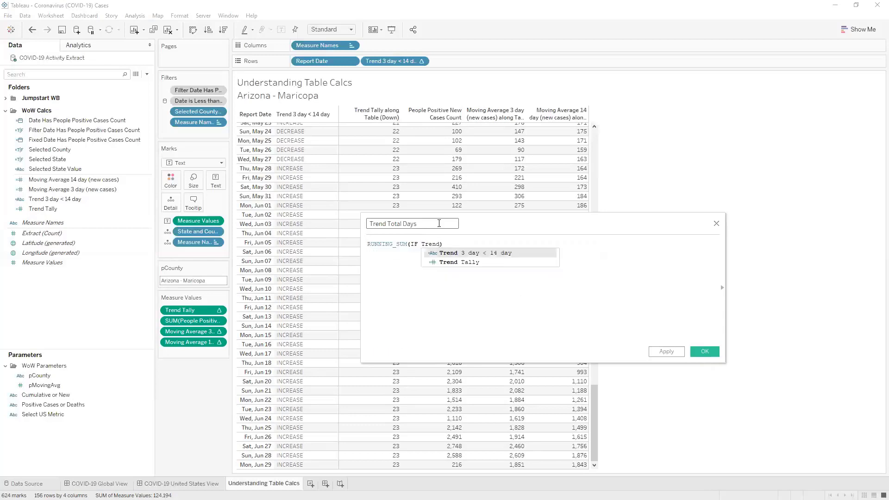
{"action": "key", "text": "Down"}
{"action": "key", "text": "Return"}
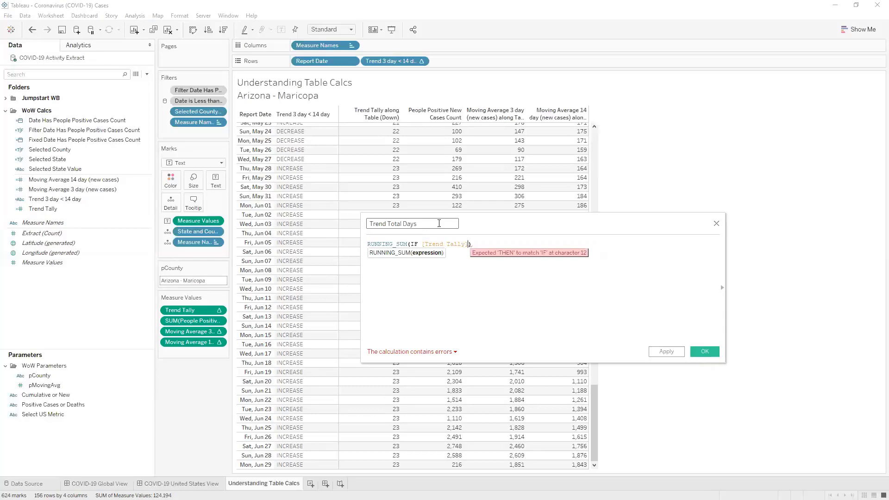
{"action": "type", "text": "= LOOKUP"}
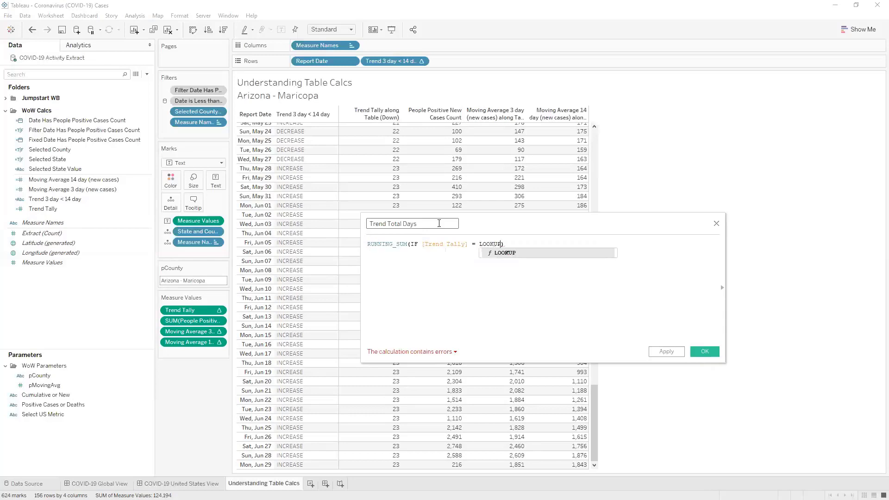
{"action": "type", "text": "(Te"}
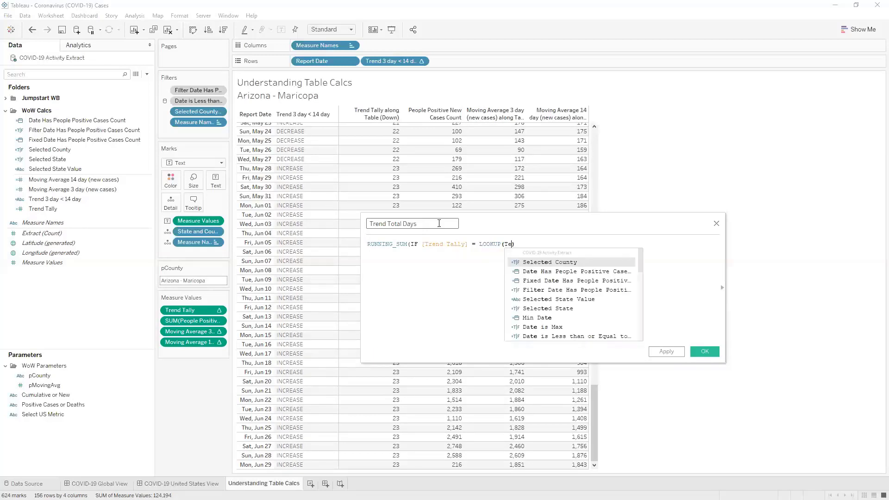
{"action": "type", "text": "end"}
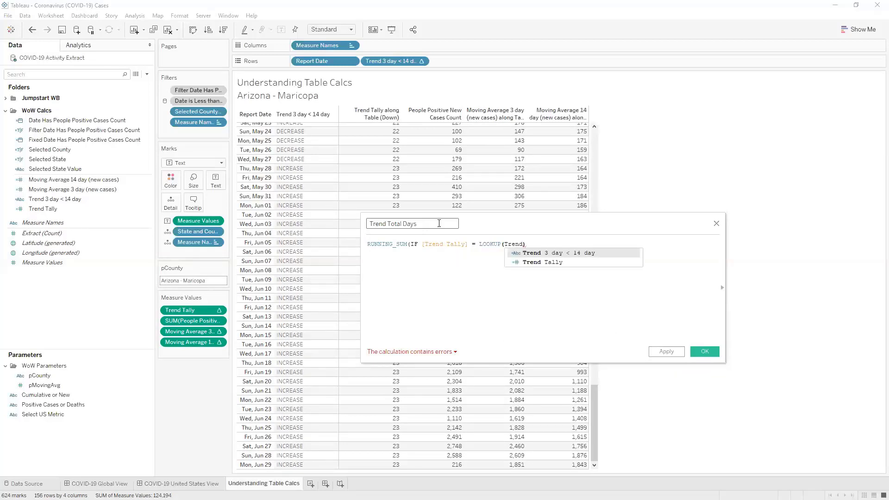
{"action": "key", "text": "Down"}
{"action": "key", "text": "Return"}
{"action": "type", "text": ", LAST"}
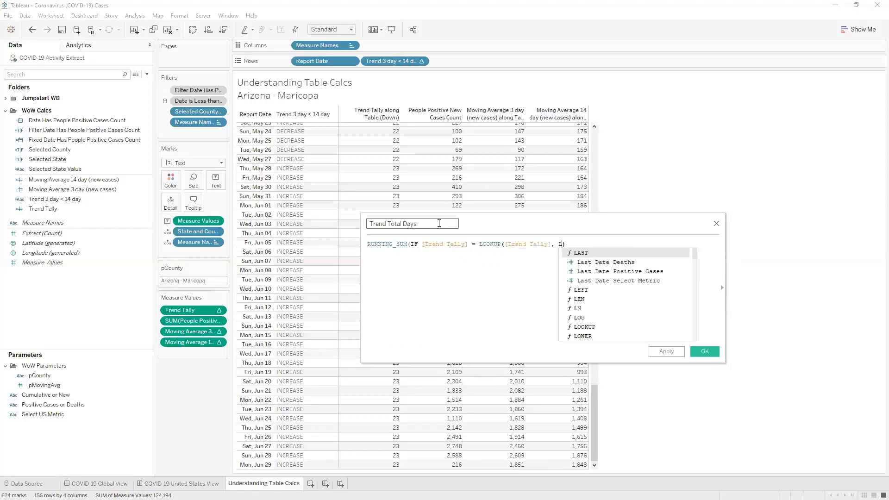
{"action": "key", "text": "Return"}
{"action": "type", "text": ","}
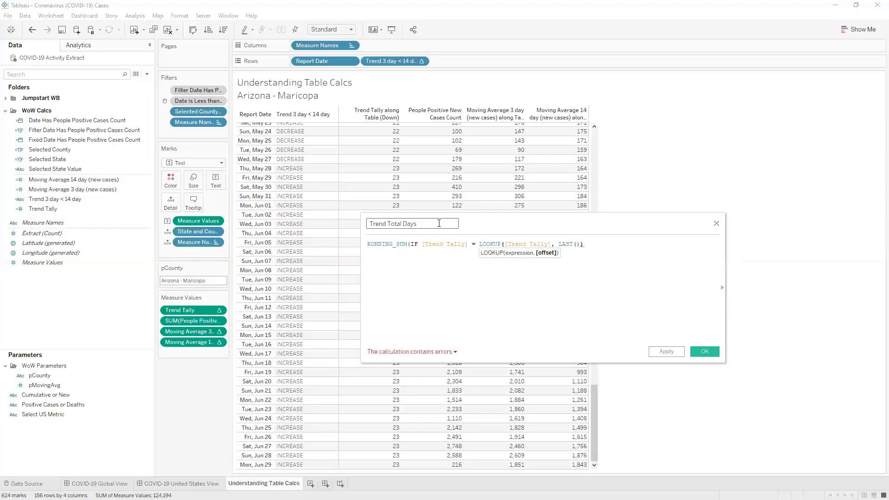
{"action": "key", "text": "BackSpace"}
Step: Make the Trend Total Days condition return 1, close the formula with END), and move the calculation editor aside
{"action": "key", "text": "Return"}
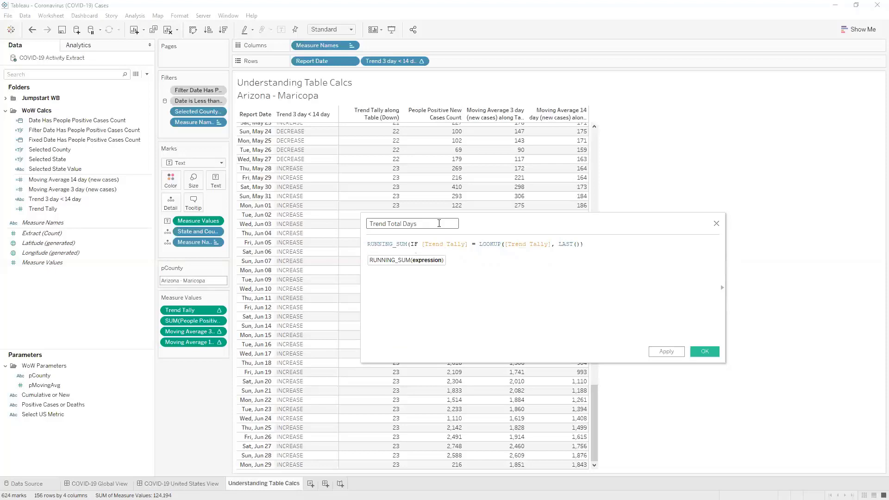
{"action": "type", "text": "THEN 1"}
{"action": "key", "text": "Return"}
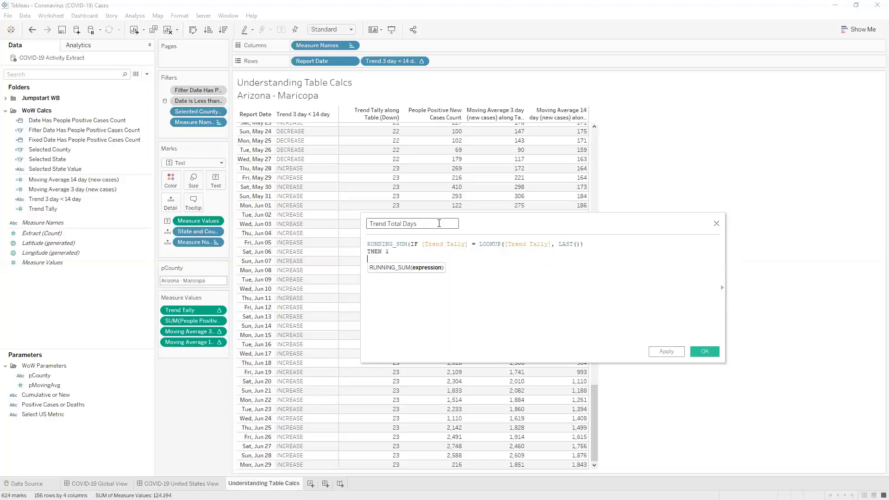
{"action": "type", "text": "END)"}
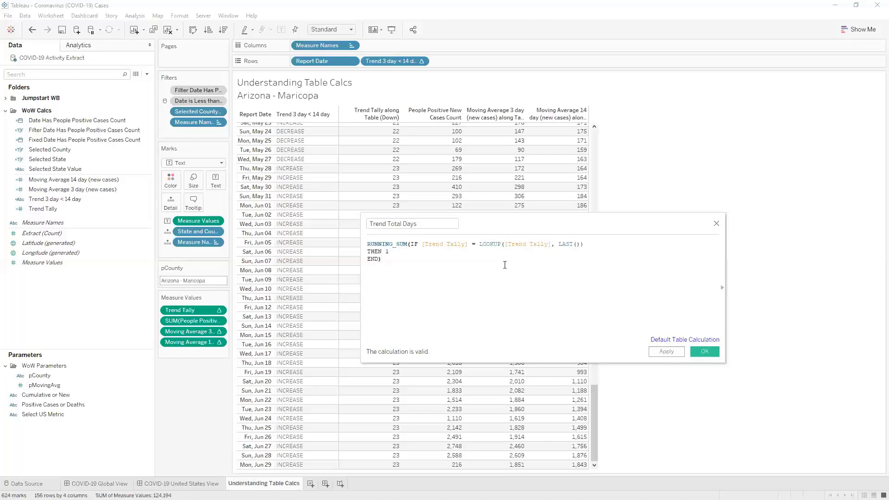
{"action": "left_click_drag", "start_coordinate": [484, 224], "coordinate": [545, 221]}
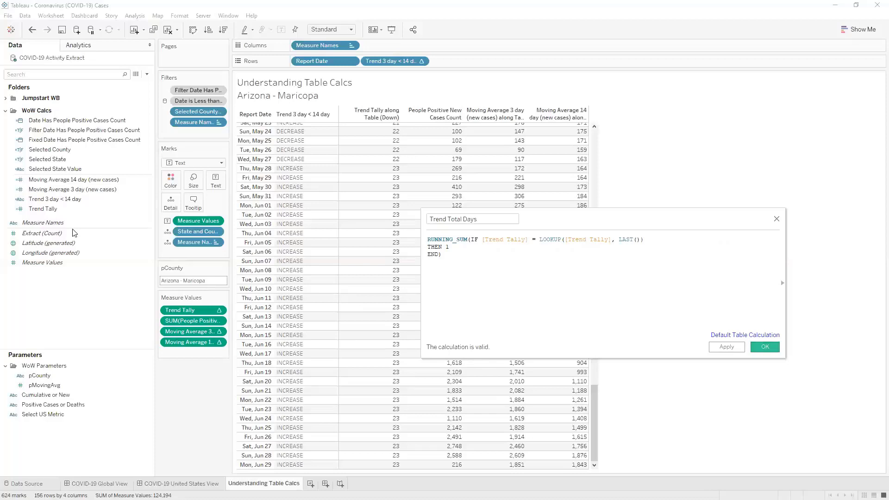
Step: Save the Trend Total Days calculation and add it to the table's measures directly after Trend Tally
{"action": "key", "text": "Return"}
{"action": "left_click_drag", "start_coordinate": [42, 218], "coordinate": [185, 317]}
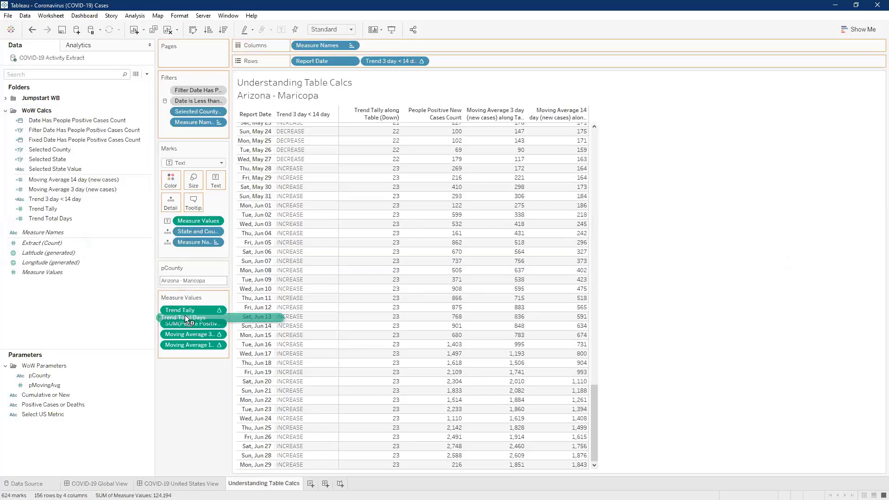
{"action": "left_click_drag", "start_coordinate": [185, 316], "coordinate": [196, 314]}
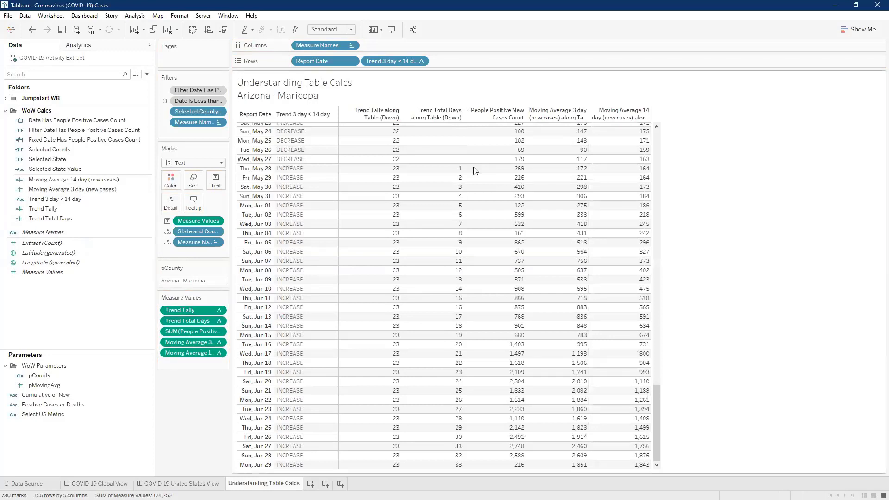
{"action": "mouse_move", "coordinate": [462, 172]}
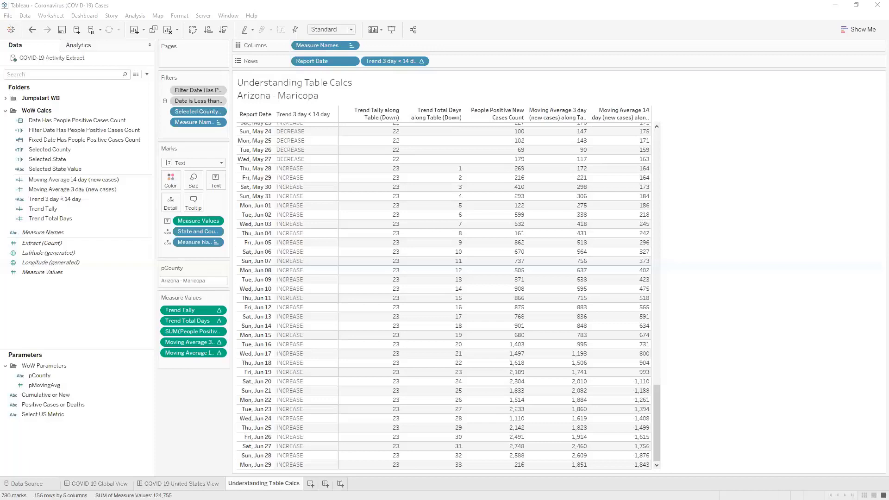
Step: Create a new worksheet, search the fields for "prov", and add Province State Name to the marks' detail
{"action": "left_click", "coordinate": [311, 483]}
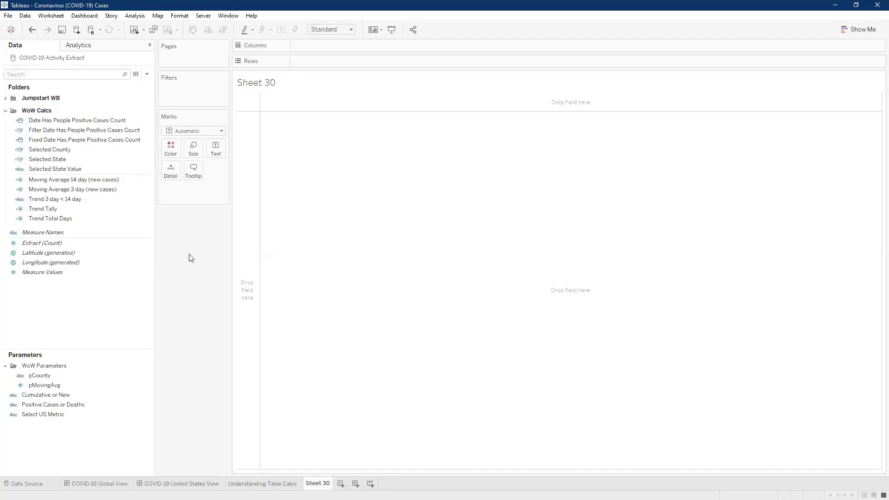
{"action": "left_click", "coordinate": [66, 77]}
{"action": "type", "text": "pr"}
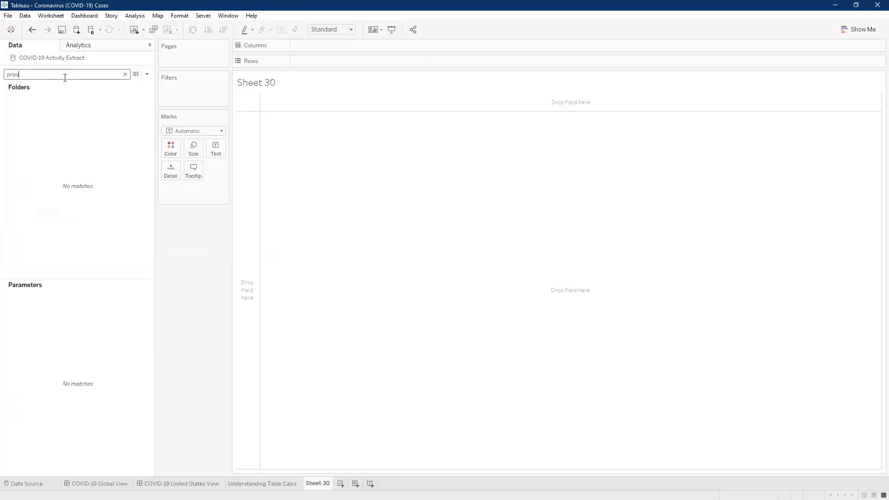
{"action": "type", "text": "o"}
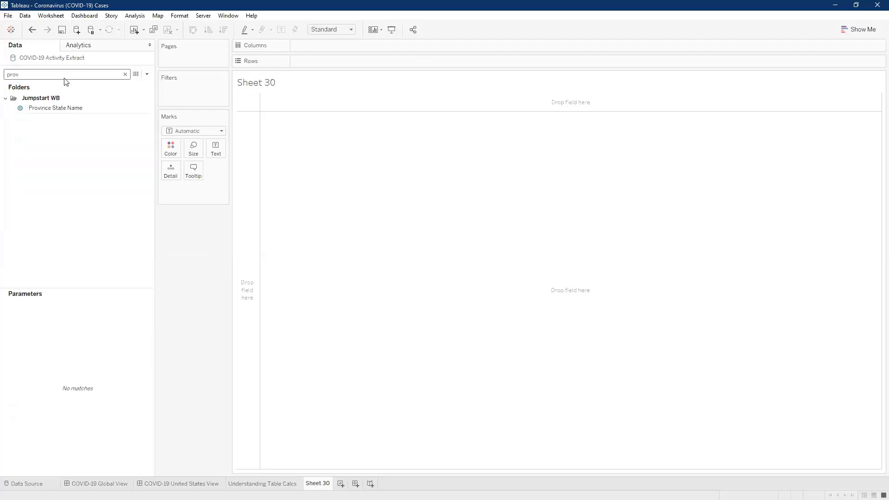
{"action": "left_click_drag", "start_coordinate": [65, 107], "coordinate": [170, 171]}
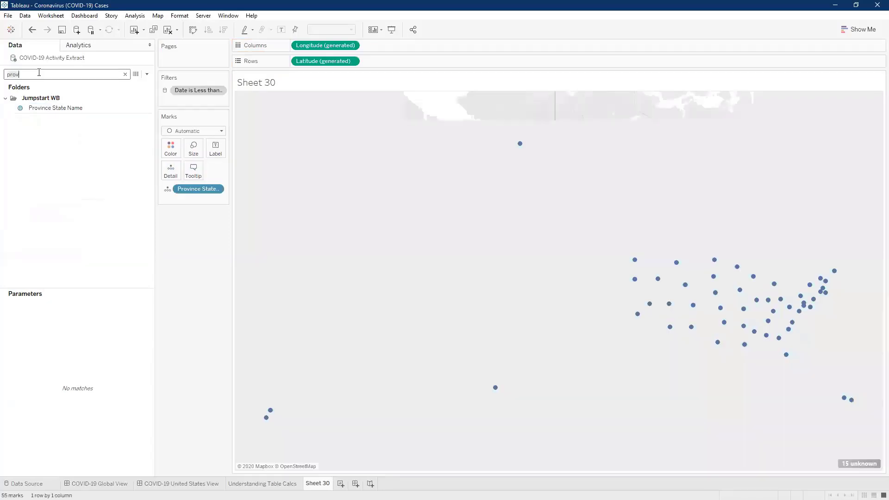
Step: Search for the County Name and Report Date fields and add both to the map's detail
{"action": "key", "text": "BackSpace"}
{"action": "key", "text": "BackSpace"}
{"action": "key", "text": "BackSpace"}
{"action": "key", "text": "BackSpace"}
{"action": "type", "text": "county"}
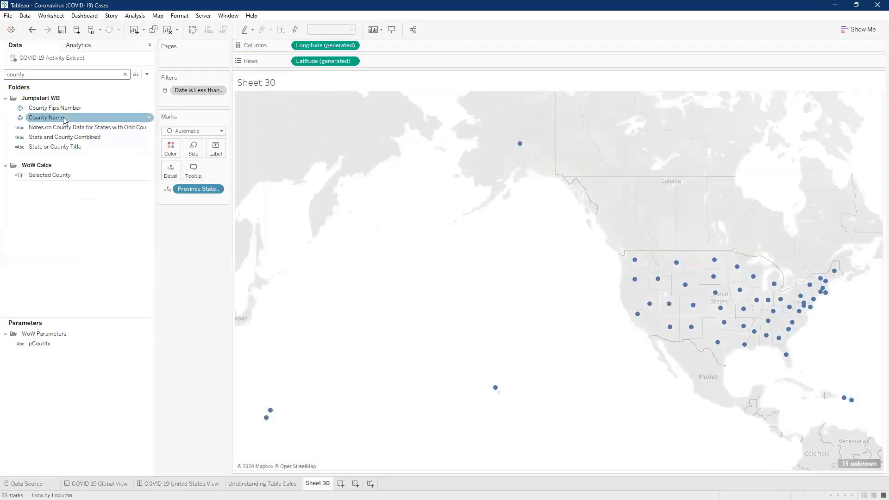
{"action": "left_click_drag", "start_coordinate": [64, 119], "coordinate": [47, 74]}
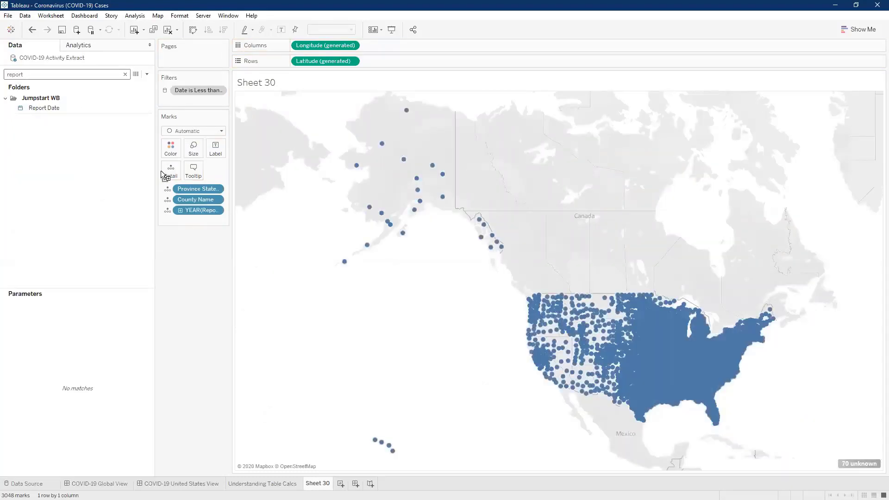
Step: Search the fields for "trend", clear the search, and widen the Filters and Marks cards
{"action": "key", "text": "ctrl+a"}
{"action": "type", "text": "t"}
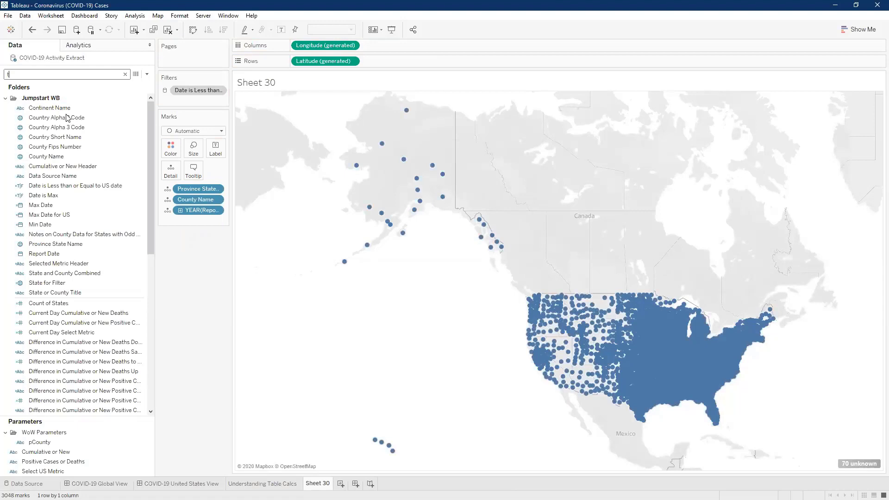
{"action": "type", "text": "rend"}
{"action": "left_click_drag", "start_coordinate": [55, 115], "coordinate": [68, 79]}
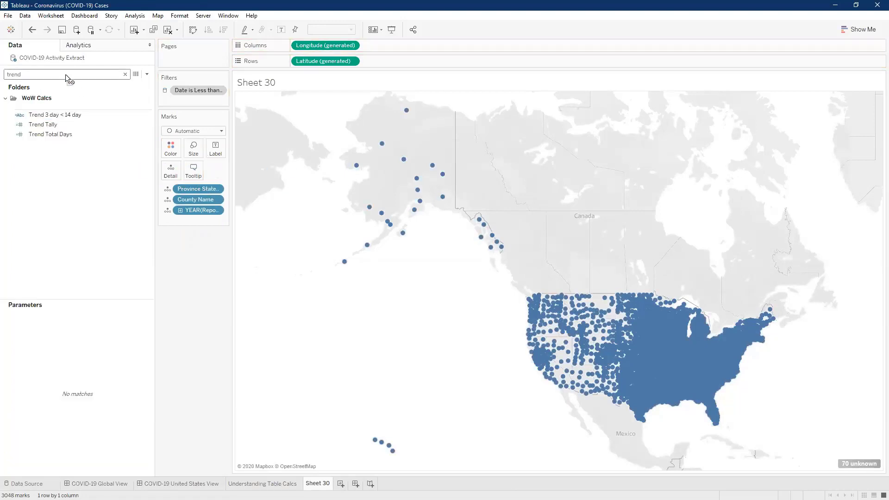
{"action": "left_click", "coordinate": [125, 74]}
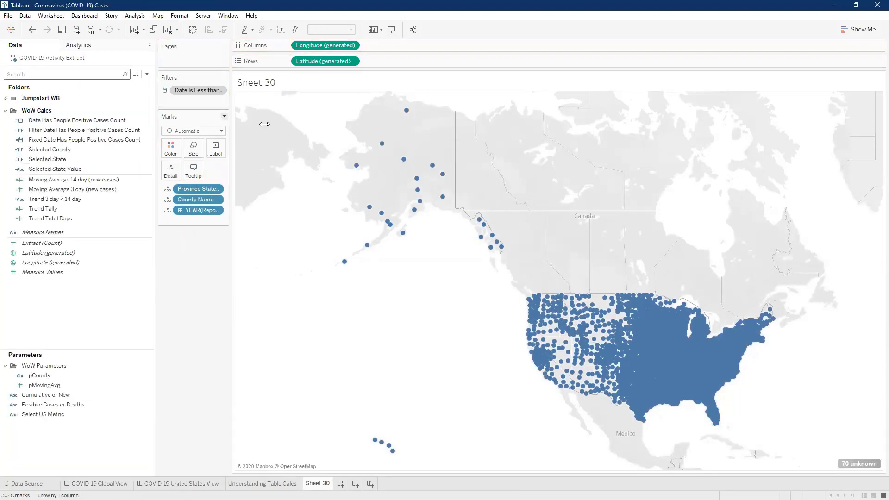
{"action": "left_click_drag", "start_coordinate": [231, 124], "coordinate": [238, 125]}
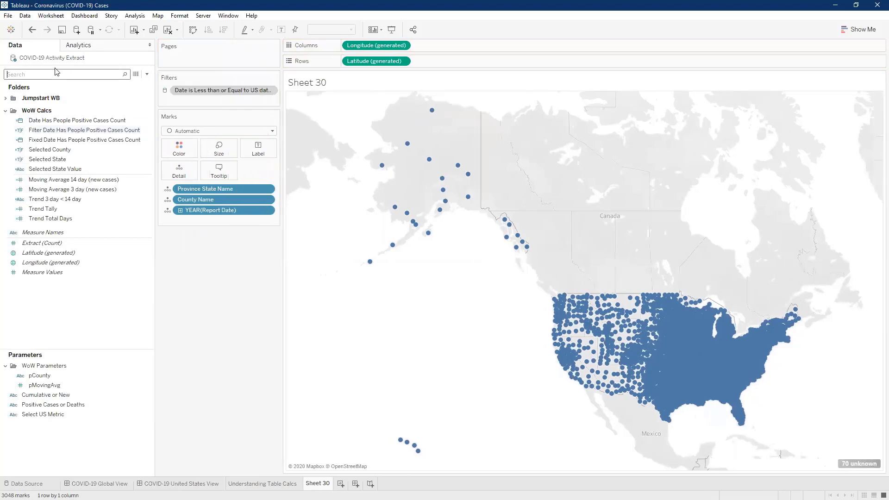
Step: Examine the formula of the Selected State Value calculated field and close it without editing
{"action": "left_click", "coordinate": [105, 123]}
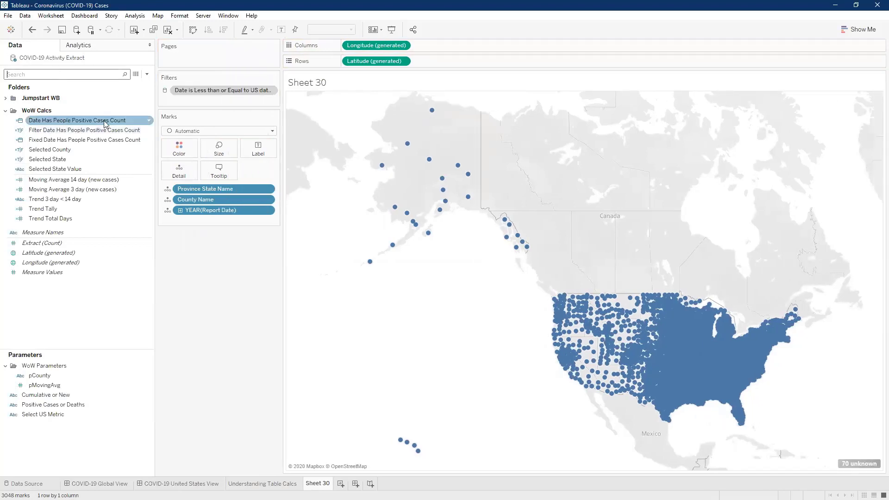
{"action": "left_click", "coordinate": [95, 150]}
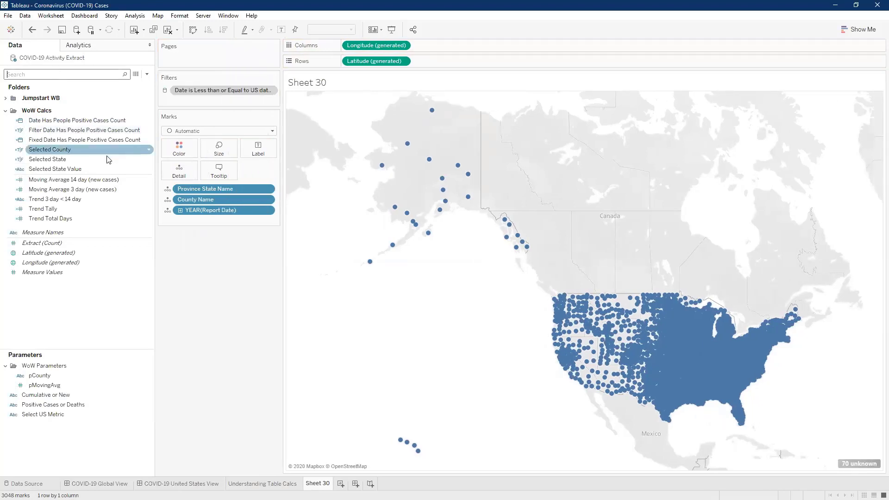
{"action": "left_click", "coordinate": [107, 160]}
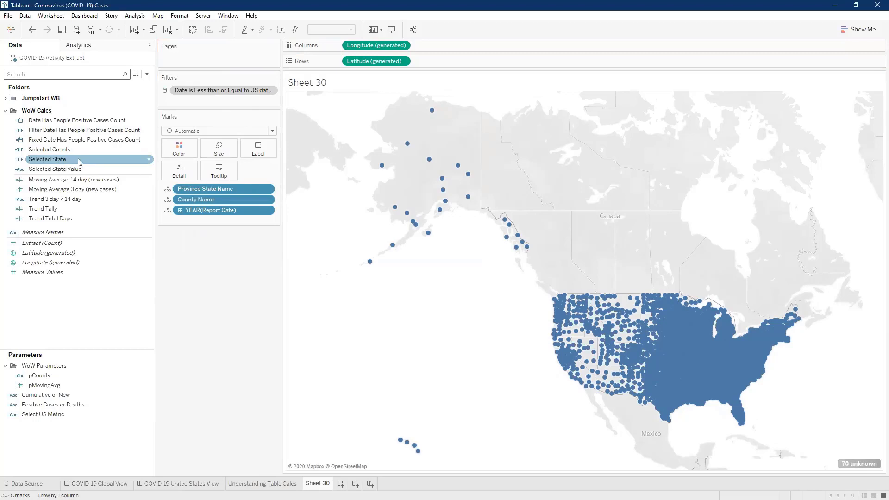
{"action": "left_click", "coordinate": [62, 170]}
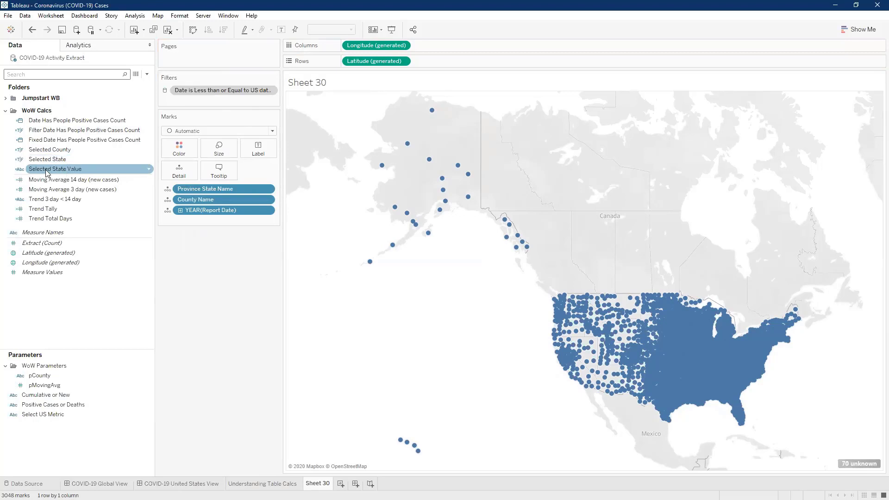
{"action": "right_click", "coordinate": [91, 172]}
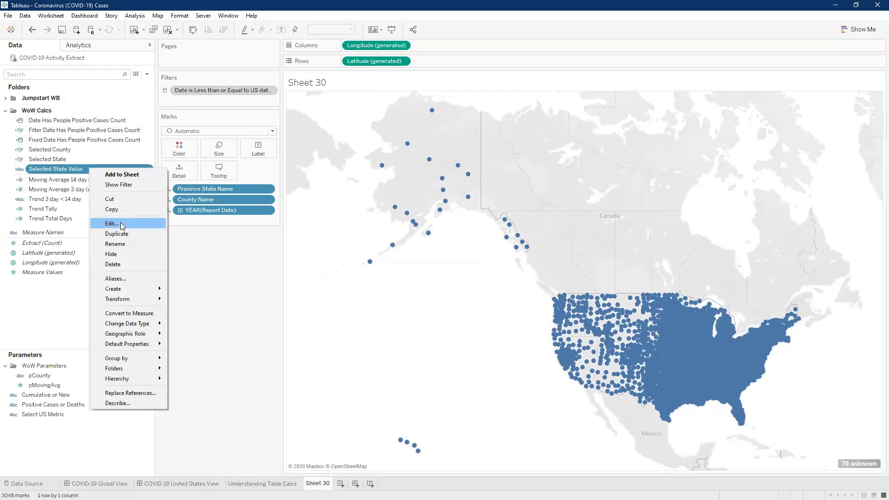
{"action": "left_click", "coordinate": [122, 225]}
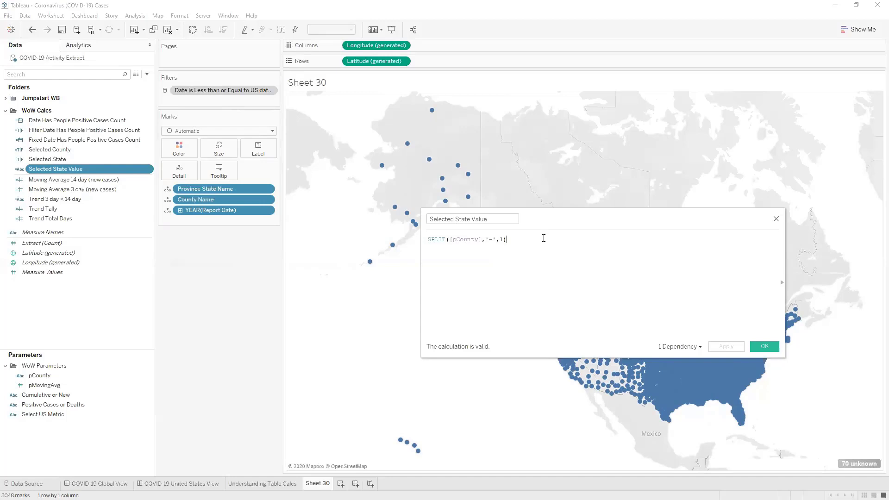
{"action": "left_click", "coordinate": [776, 219]}
Step: Examine the formula of the Selected State calculated field and close it without editing
{"action": "right_click", "coordinate": [114, 160]}
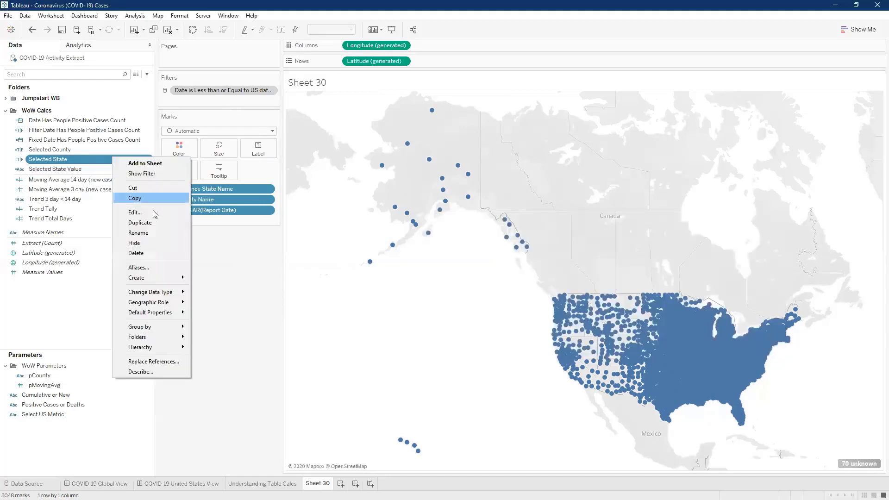
{"action": "key", "text": "Return"}
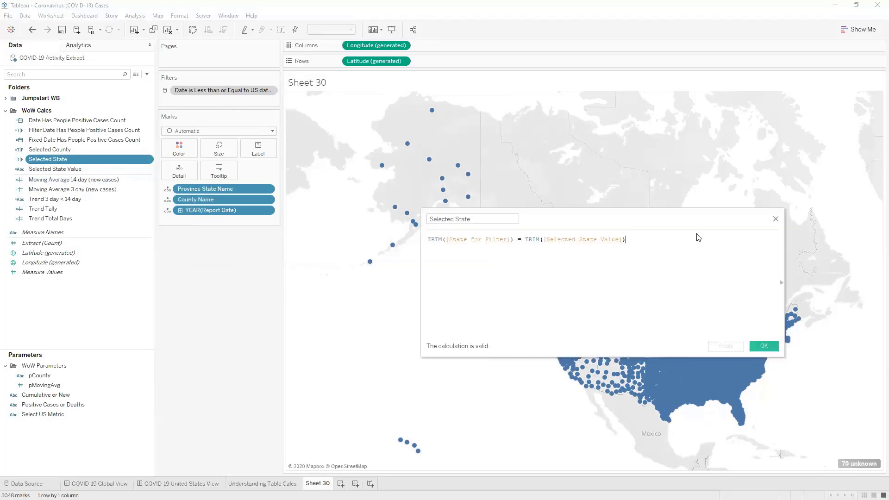
{"action": "left_click", "coordinate": [775, 221]}
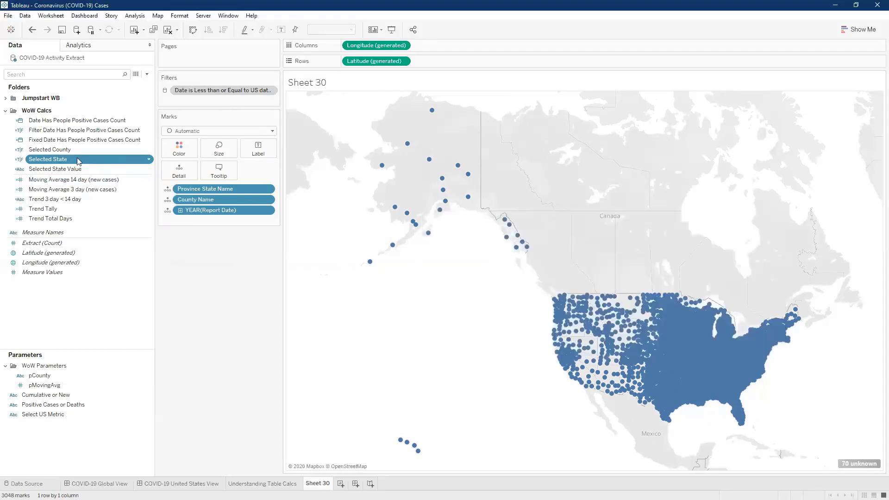
Step: Filter the map to Selected State True and make it a context filter
{"action": "left_click_drag", "start_coordinate": [80, 159], "coordinate": [240, 102]}
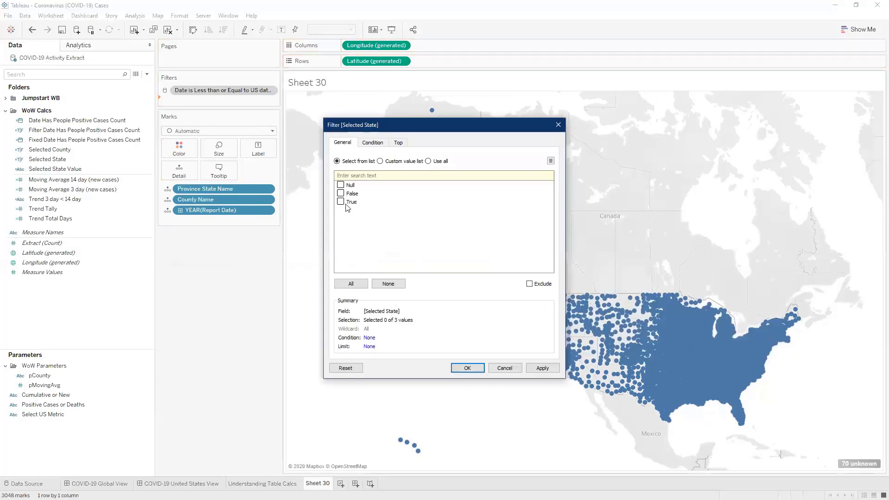
{"action": "left_click", "coordinate": [466, 368]}
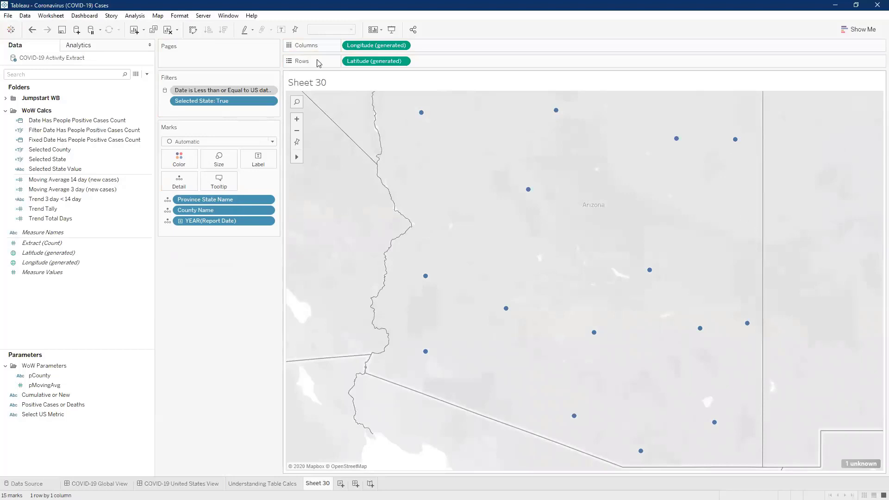
{"action": "right_click", "coordinate": [219, 103]}
{"action": "mouse_move", "coordinate": [274, 155]}
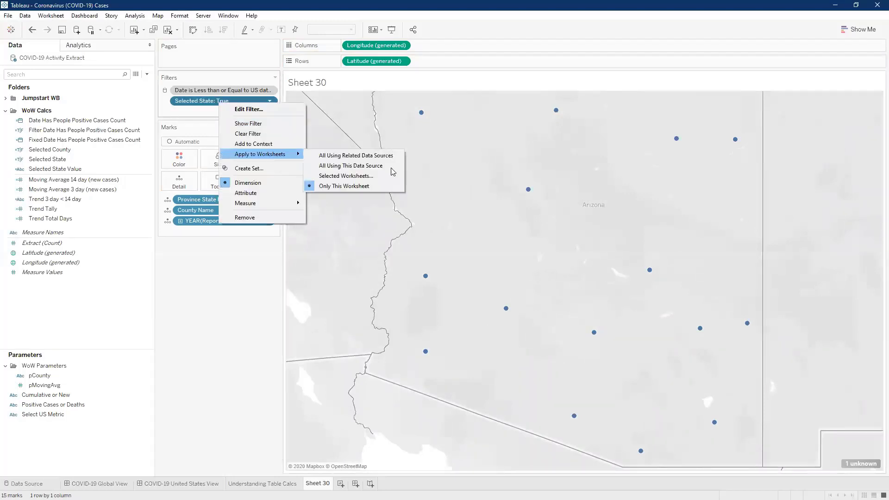
{"action": "left_click", "coordinate": [253, 144]}
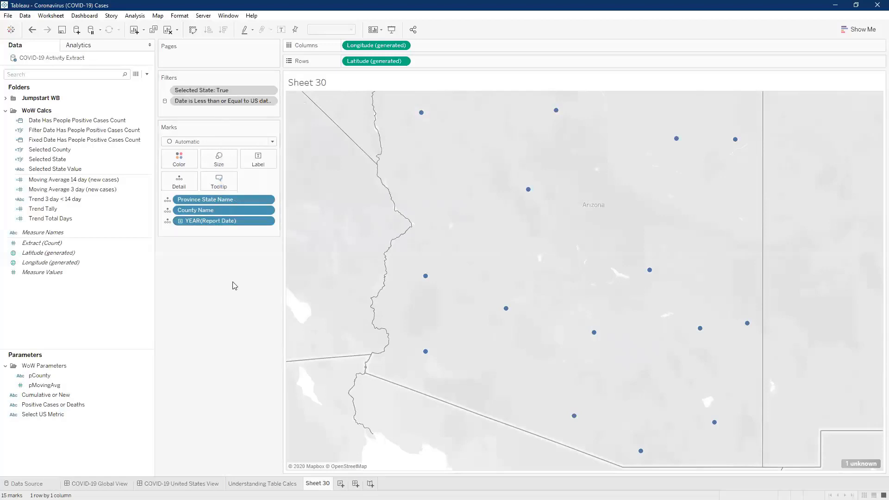
Step: Change the mark type to Map and add Trend 3 day < 14 day to the detail
{"action": "left_click", "coordinate": [207, 140]}
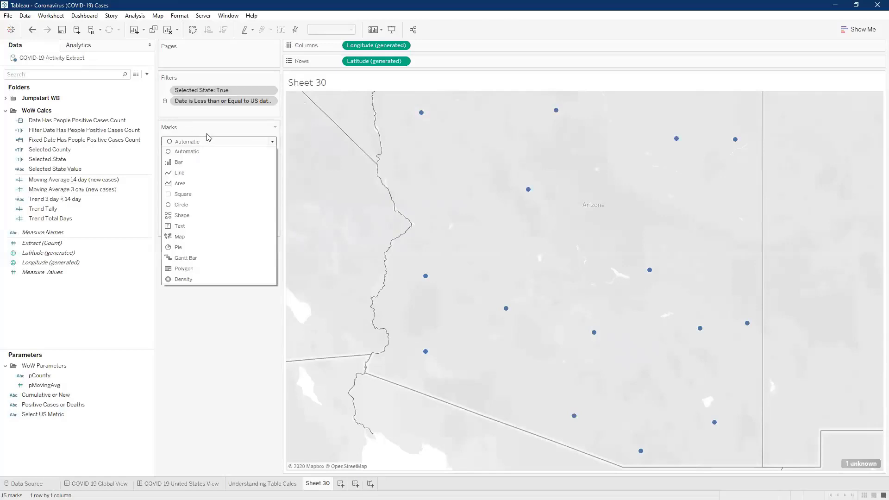
{"action": "left_click", "coordinate": [196, 237]}
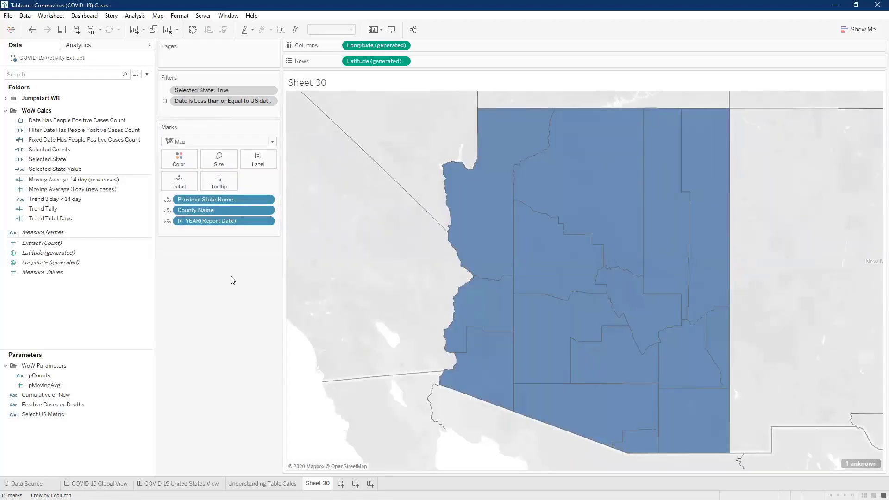
{"action": "left_click", "coordinate": [64, 75]}
{"action": "type", "text": "trend"}
{"action": "left_click_drag", "start_coordinate": [64, 115], "coordinate": [179, 184]}
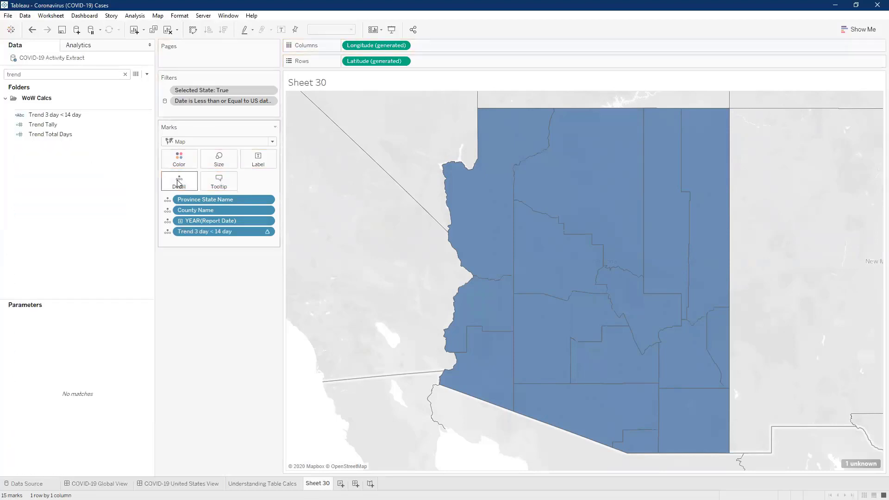
Step: Hide the map's unknown-locations indicator and set Report Date in the detail to a discrete exact date
{"action": "right_click", "coordinate": [857, 463]}
{"action": "left_click", "coordinate": [53, 75]}
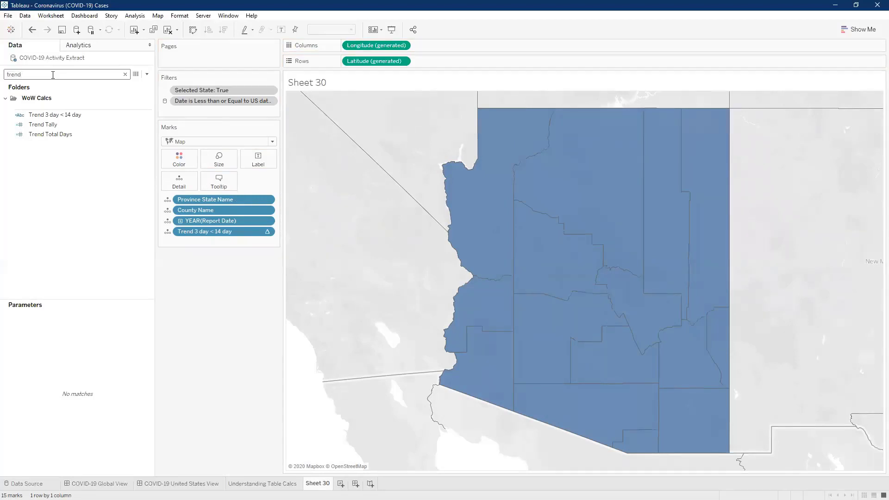
{"action": "left_click", "coordinate": [268, 221]}
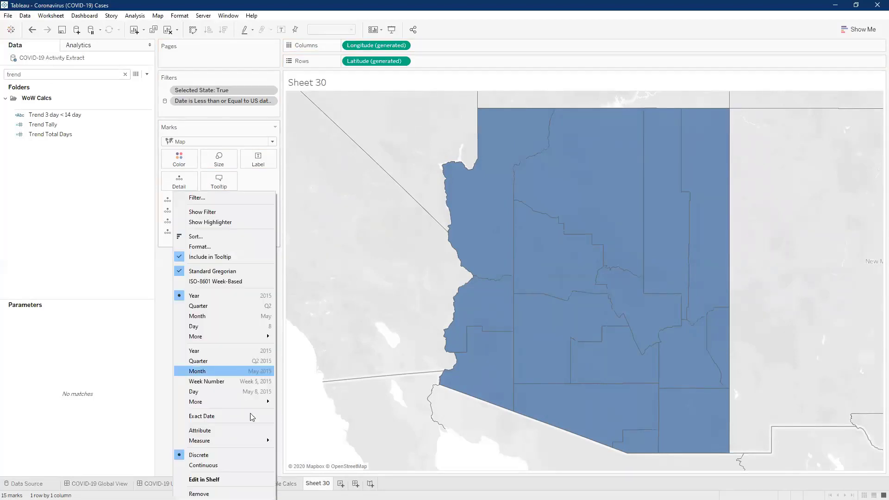
{"action": "left_click", "coordinate": [252, 416]}
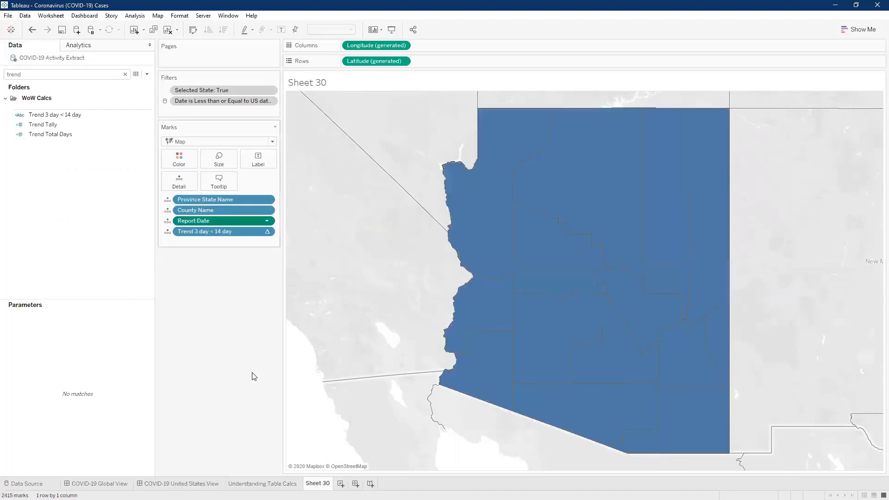
{"action": "left_click", "coordinate": [266, 221]}
{"action": "left_click", "coordinate": [238, 453]}
Step: Search the fields for "state" and add State and County Combined to the map's detail
{"action": "left_click", "coordinate": [78, 74]}
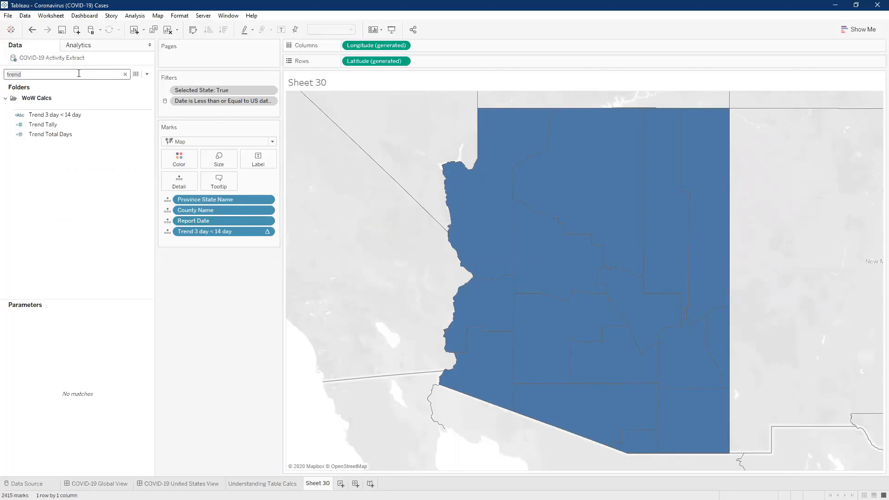
{"action": "type", "text": "state"}
{"action": "left_click_drag", "start_coordinate": [55, 129], "coordinate": [178, 182]}
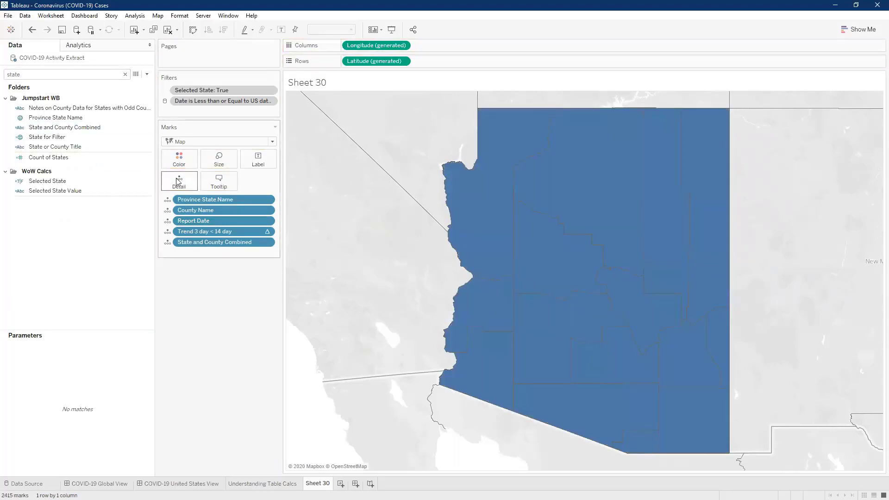
{"action": "left_click", "coordinate": [60, 74]}
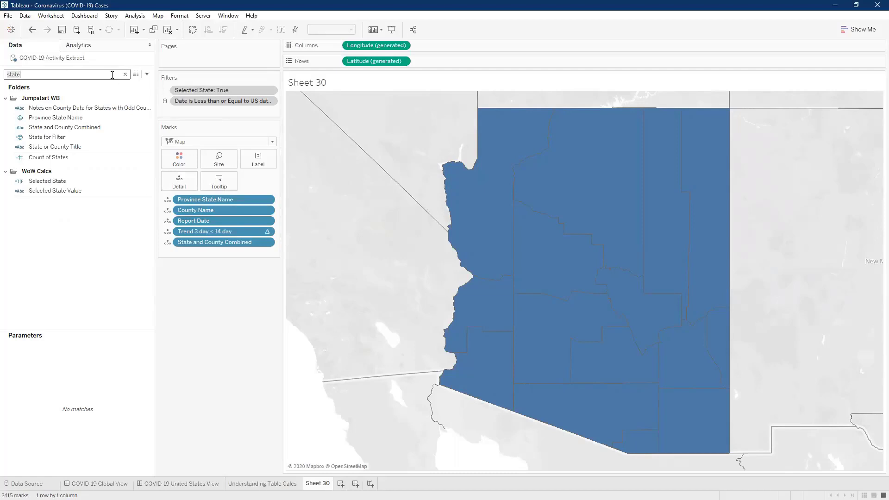
Step: Search the fields for "people" and add People Positive New Cases Count and People Positive Cases Count to the map's tooltip
{"action": "key", "text": "BackSpace"}
{"action": "key", "text": "BackSpace"}
{"action": "key", "text": "BackSpace"}
{"action": "key", "text": "BackSpace"}
{"action": "key", "text": "BackSpace"}
{"action": "type", "text": "people"}
{"action": "left_click", "coordinate": [76, 119]}
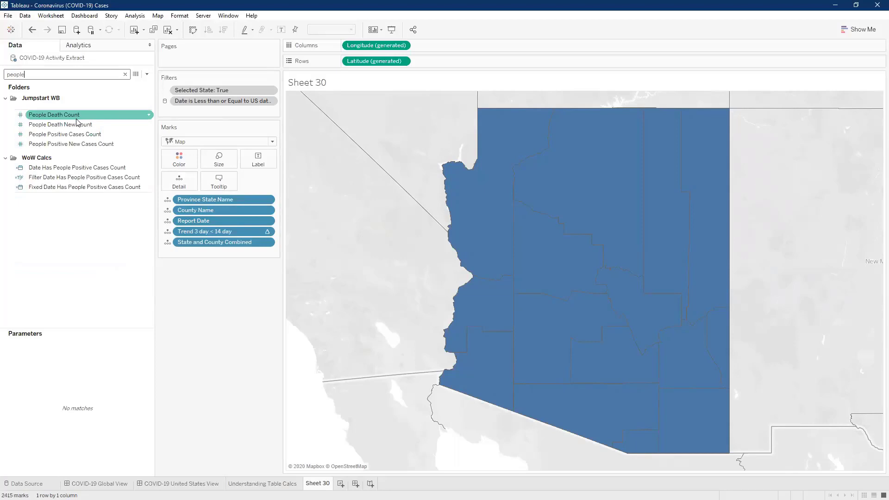
{"action": "left_click", "coordinate": [79, 124]}
{"action": "left_click", "coordinate": [74, 118]}
{"action": "left_click", "coordinate": [69, 123]}
{"action": "left_click", "coordinate": [77, 167]}
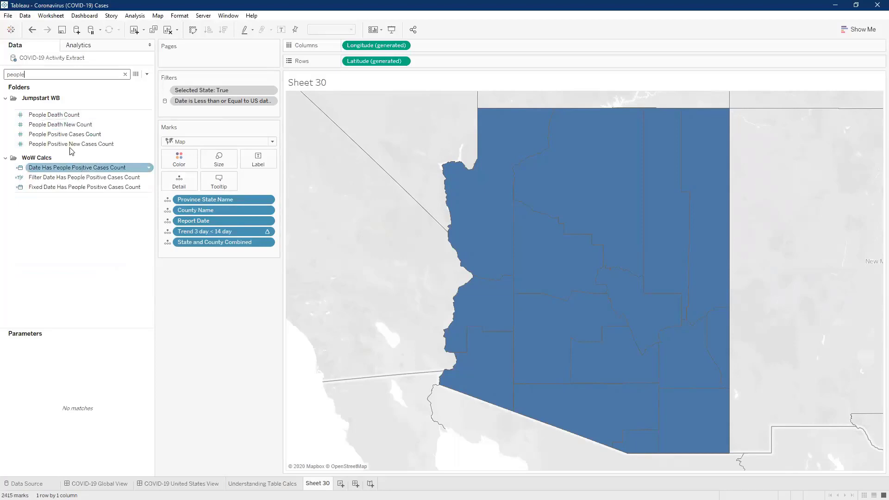
{"action": "left_click", "coordinate": [62, 116]}
{"action": "left_click", "coordinate": [67, 134]}
{"action": "left_click_drag", "start_coordinate": [67, 144], "coordinate": [213, 184]}
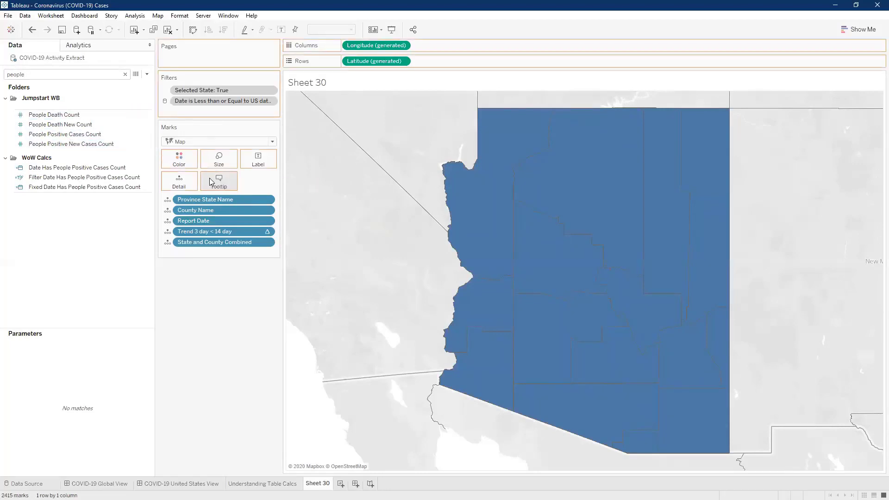
{"action": "left_click", "coordinate": [69, 135]}
{"action": "left_click_drag", "start_coordinate": [70, 134], "coordinate": [48, 114]}
Step: Clear the field search and add Trend Total Days to the map's tooltip
{"action": "double_click", "coordinate": [36, 75]}
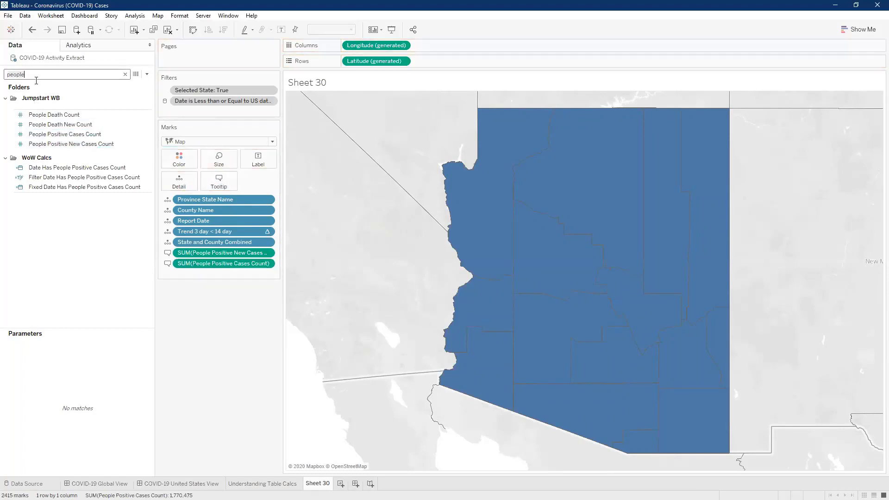
{"action": "key", "text": "BackSpace"}
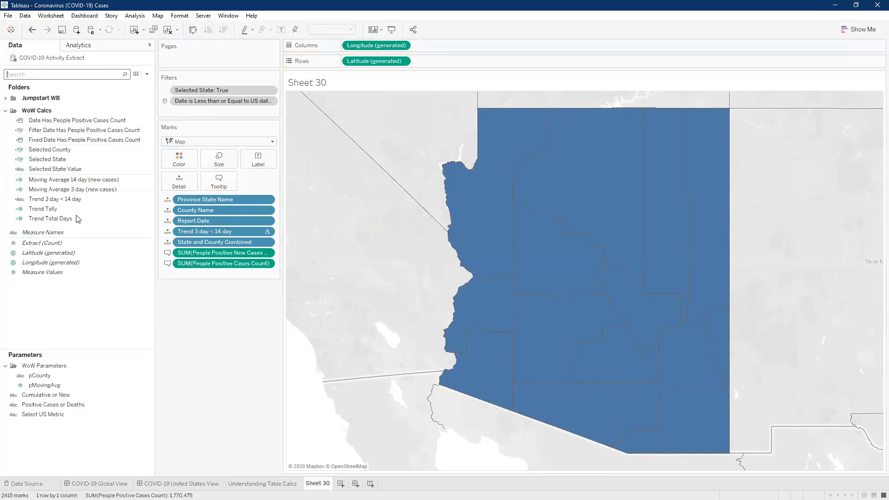
{"action": "left_click_drag", "start_coordinate": [46, 218], "coordinate": [232, 183]}
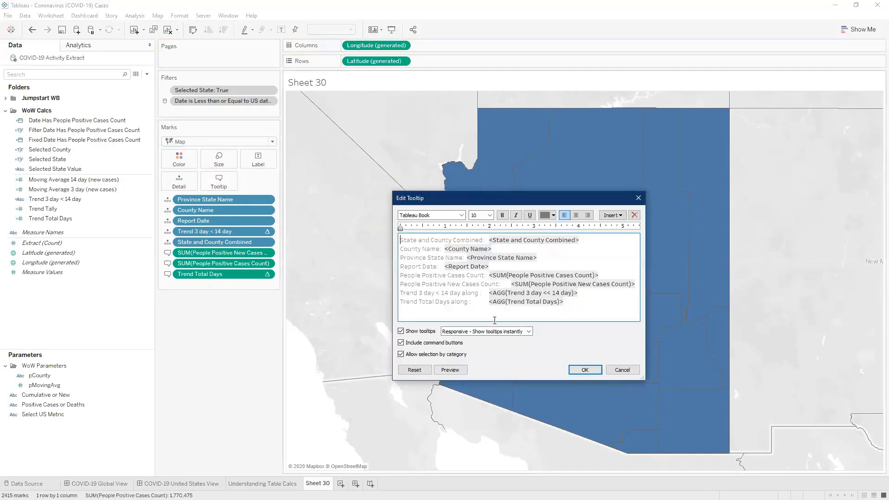
Step: Replace the tooltip text with <County>, Province State Name, Report Date, Trend Total Days "day" Trend 3 day < 14 day, "New Cases:" and "Reported Cases:" lines without blank rows
{"action": "key", "text": "ctrl+a"}
{"action": "type", "text": "<County> <Province State Name> <Report Date> <AGG(Trend Total Days)> day <AGG(Trend 3 day << 14 day)>  New Cases: <SUM(People Positive New Cases Count)> Reported Cases: <SUM(People Positive Cases Count)>"}
{"action": "left_click", "coordinate": [429, 286]}
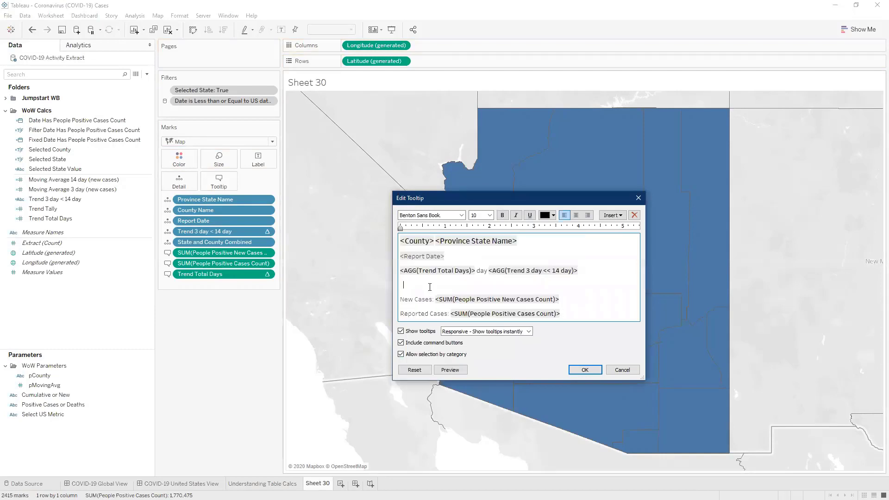
{"action": "key", "text": "BackSpace"}
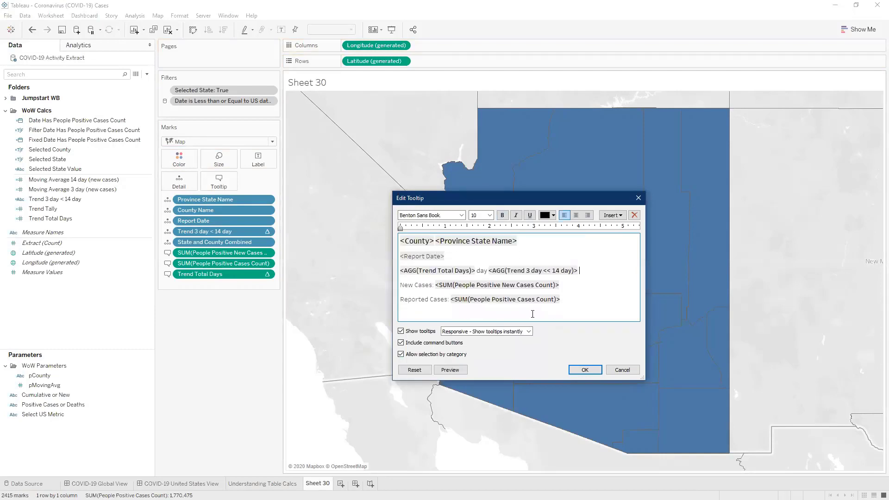
Step: Turn off command buttons and selection by category for the tooltip and apply the tooltip changes
{"action": "left_click", "coordinate": [401, 342]}
{"action": "left_click", "coordinate": [401, 354]}
{"action": "left_click", "coordinate": [584, 370]}
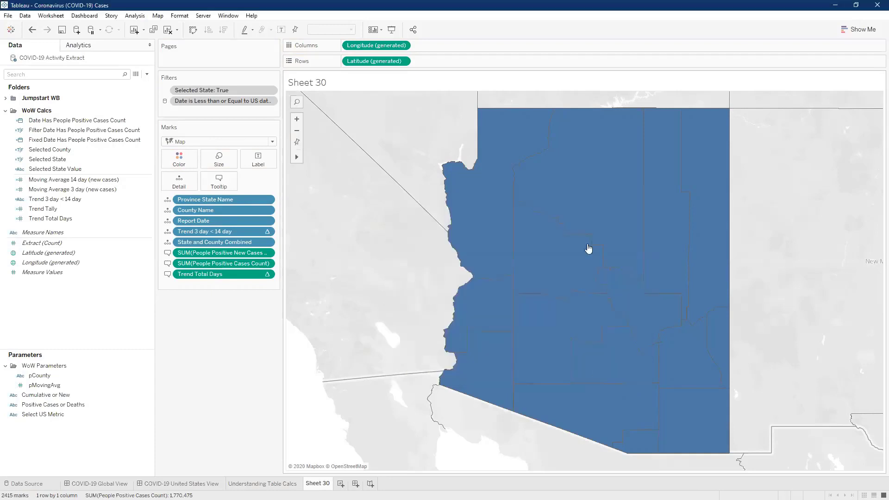
Step: Replace the <County> placeholder in the tooltip's first line with the county name field
{"action": "mouse_move", "coordinate": [591, 205]}
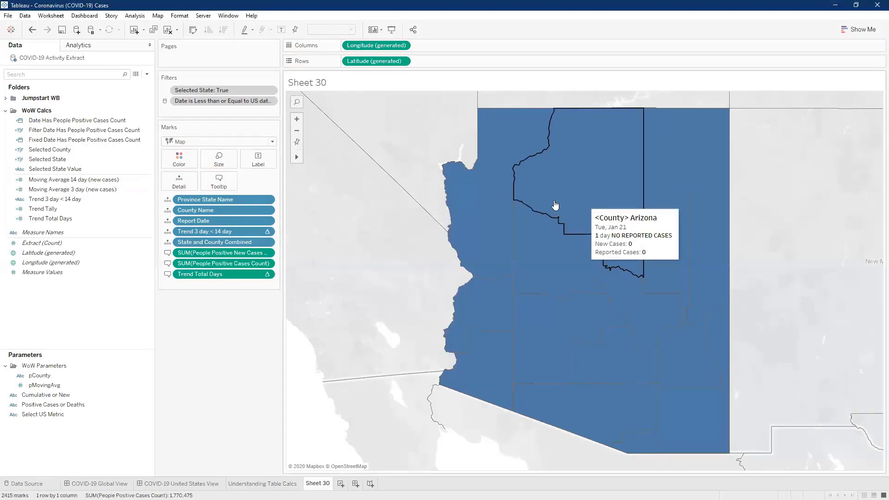
{"action": "double_click", "coordinate": [430, 238]}
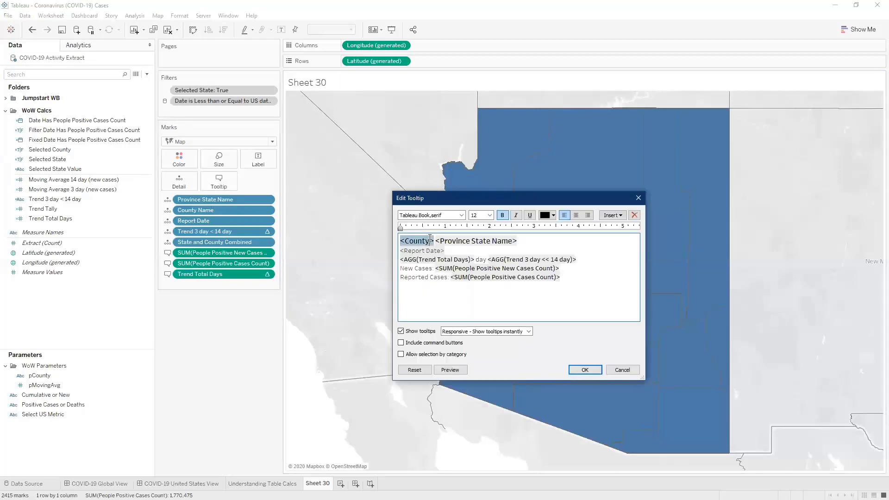
{"action": "left_click", "coordinate": [585, 369]}
{"action": "mouse_move", "coordinate": [568, 155]}
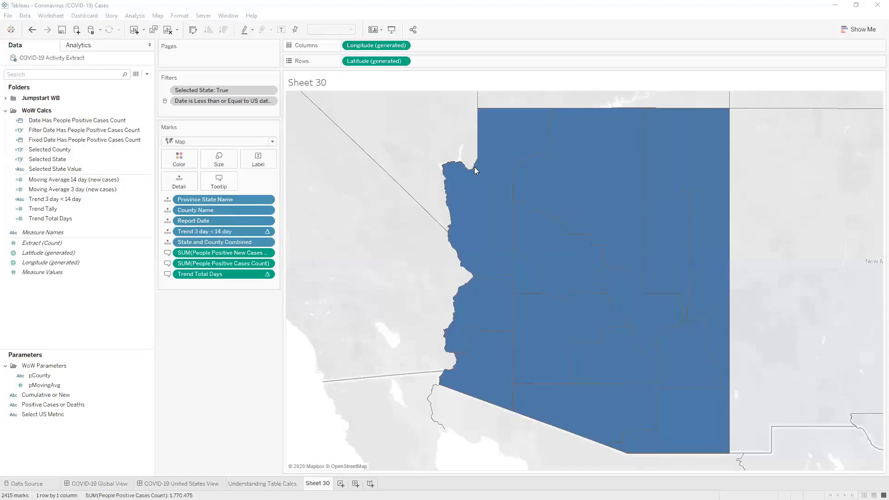
{"action": "mouse_move", "coordinate": [479, 175]}
Step: Create a calculated field named Last Date Record with the formula LAST()=0
{"action": "left_click", "coordinate": [67, 219]}
{"action": "left_click", "coordinate": [67, 316]}
{"action": "right_click", "coordinate": [125, 312]}
{"action": "left_click", "coordinate": [112, 309]}
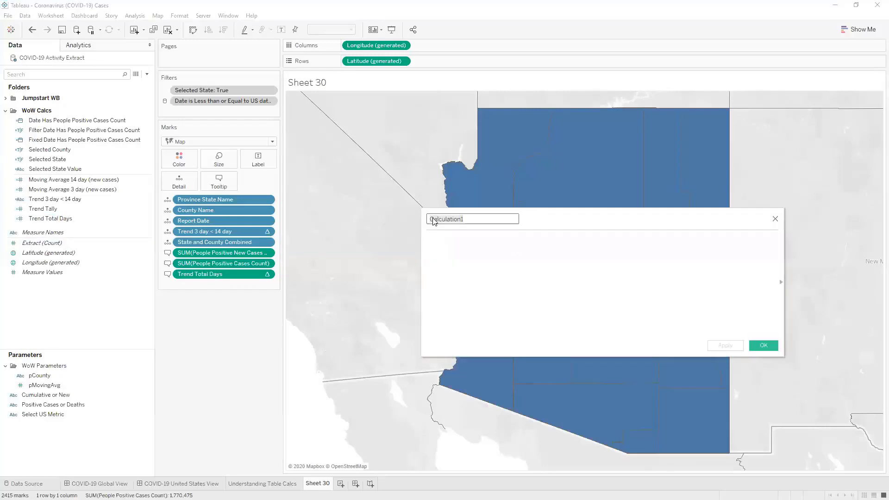
{"action": "left_click_drag", "start_coordinate": [453, 234], "coordinate": [347, 236]}
{"action": "type", "text": "Las"}
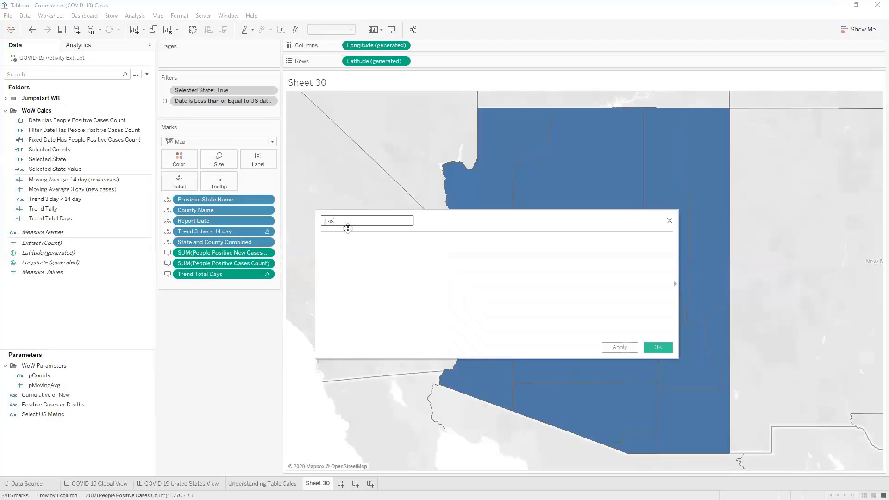
{"action": "type", "text": "t Date Reord"}
{"action": "key", "text": "BackSpace"}
{"action": "key", "text": "BackSpace"}
{"action": "key", "text": "BackSpace"}
{"action": "type", "text": "cord"}
{"action": "key", "text": "Tab"}
{"action": "type", "text": "LAST()"}
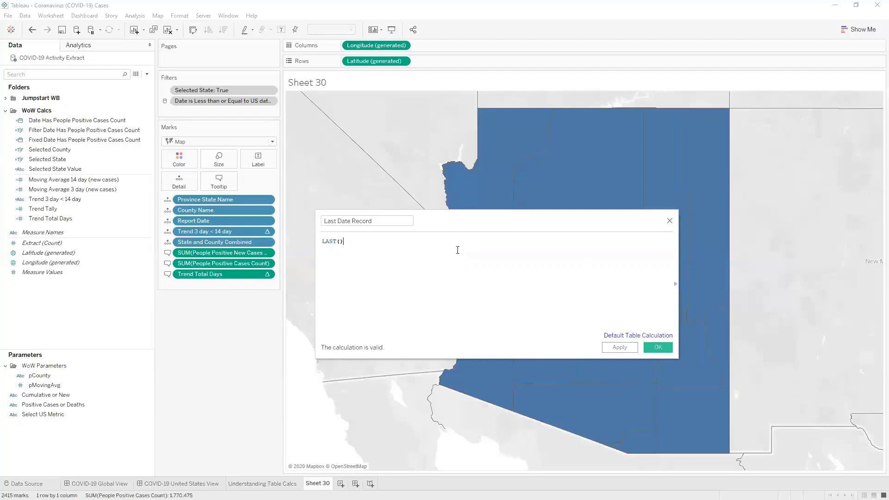
{"action": "type", "text": "=0"}
{"action": "left_click", "coordinate": [667, 349]}
Step: Filter the map by Last Date Record with the value True
{"action": "left_click_drag", "start_coordinate": [45, 245], "coordinate": [205, 112]}
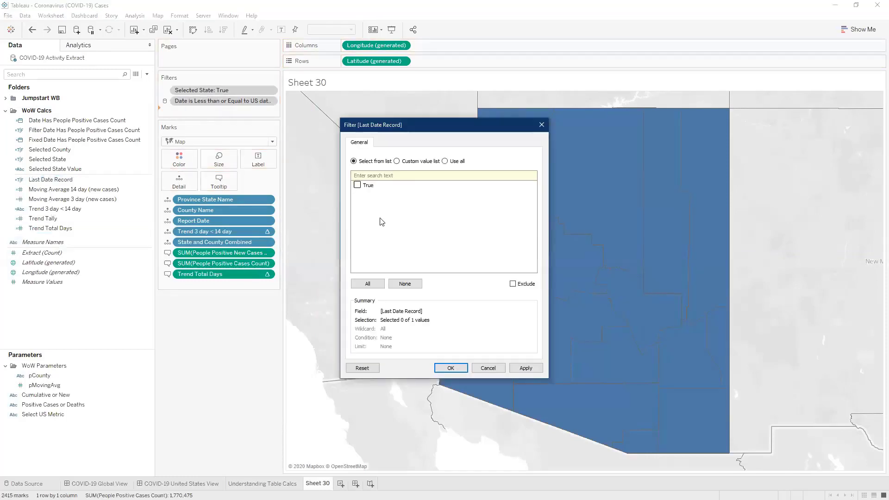
{"action": "left_click", "coordinate": [357, 186]}
{"action": "left_click", "coordinate": [450, 368]}
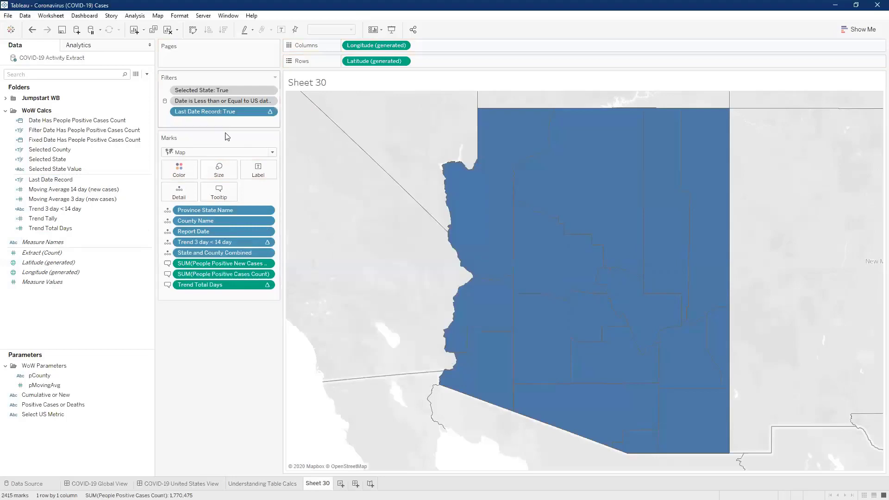
Step: Compute the Last Date Record filter using Province State Name, County Name and Report Date in that order, restarting every County Name
{"action": "right_click", "coordinate": [225, 112]}
{"action": "left_click", "coordinate": [281, 168]}
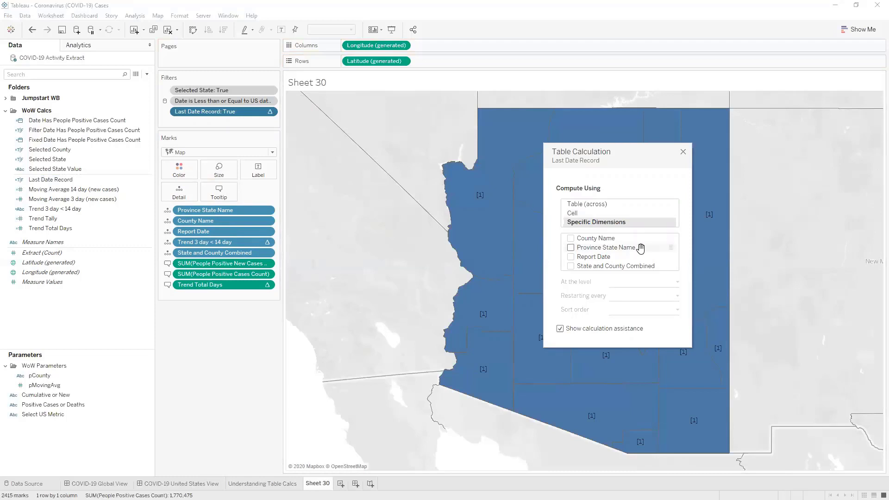
{"action": "left_click_drag", "start_coordinate": [641, 249], "coordinate": [645, 235]}
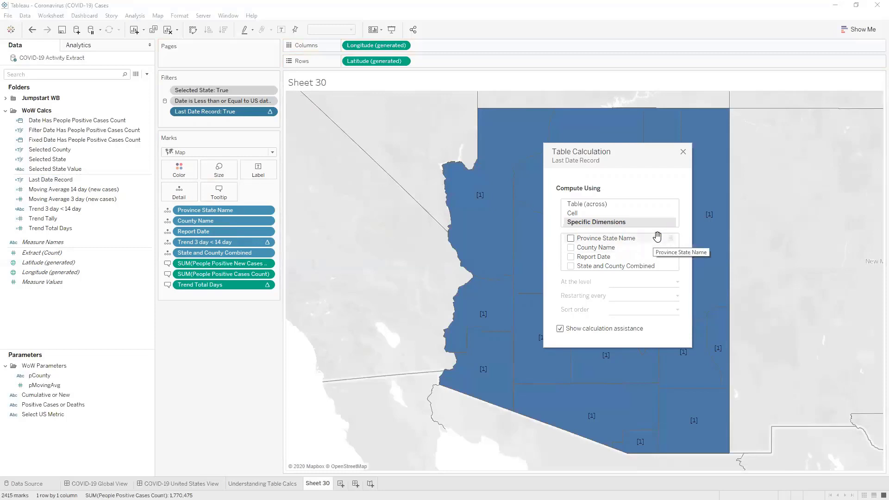
{"action": "left_click", "coordinate": [571, 238]}
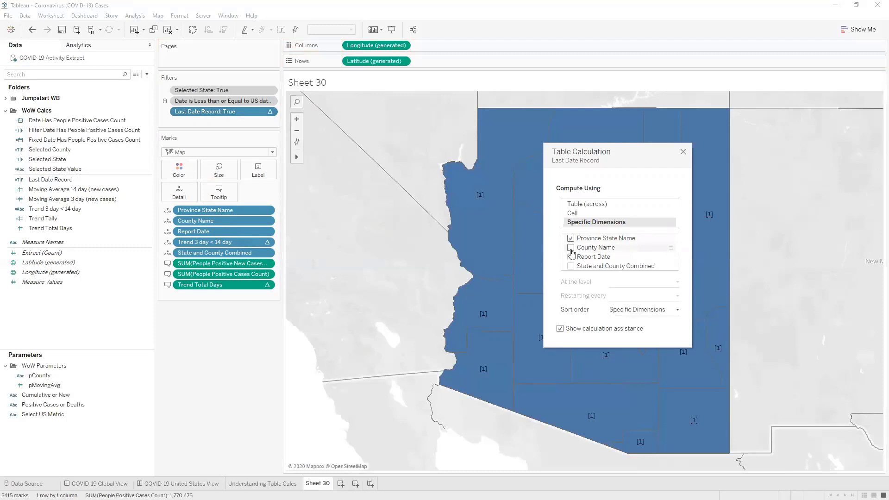
{"action": "left_click", "coordinate": [571, 248]}
{"action": "left_click", "coordinate": [571, 257]}
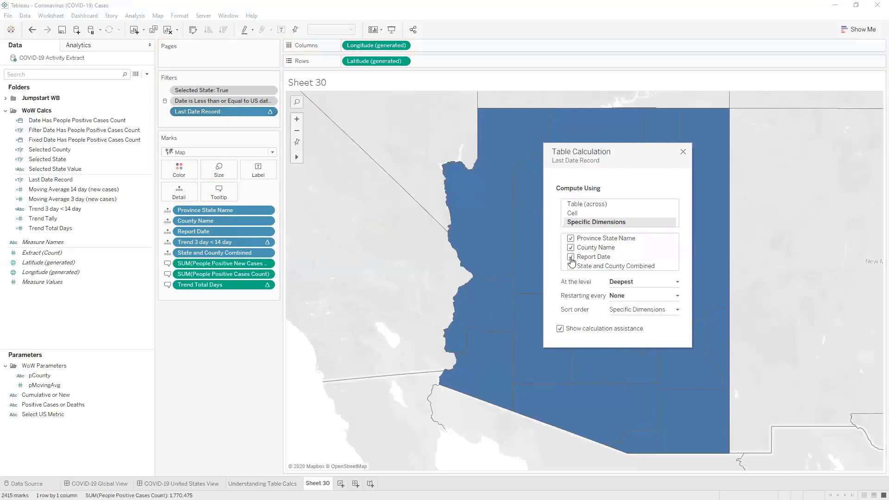
{"action": "left_click", "coordinate": [647, 296]}
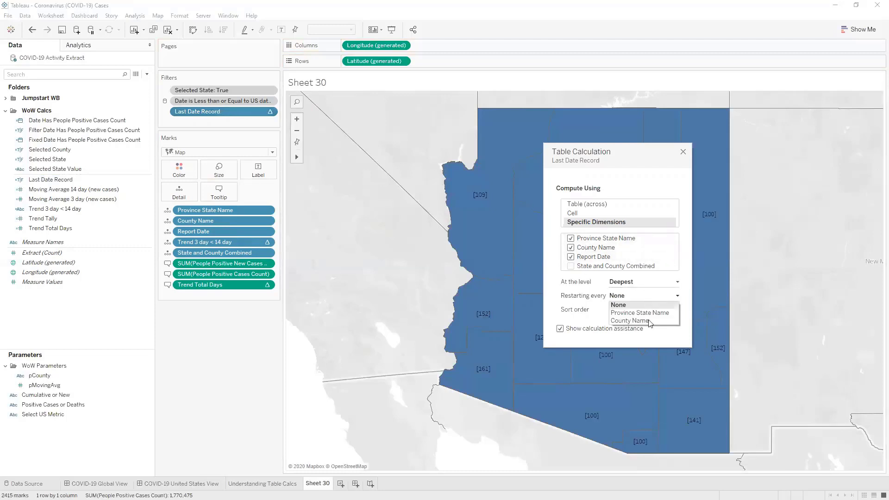
{"action": "left_click", "coordinate": [630, 321]}
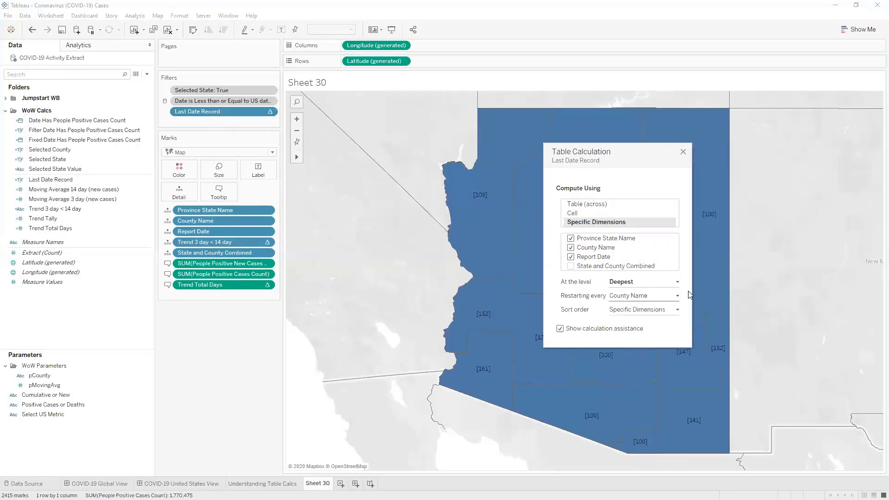
{"action": "left_click_drag", "start_coordinate": [623, 145], "coordinate": [371, 97]}
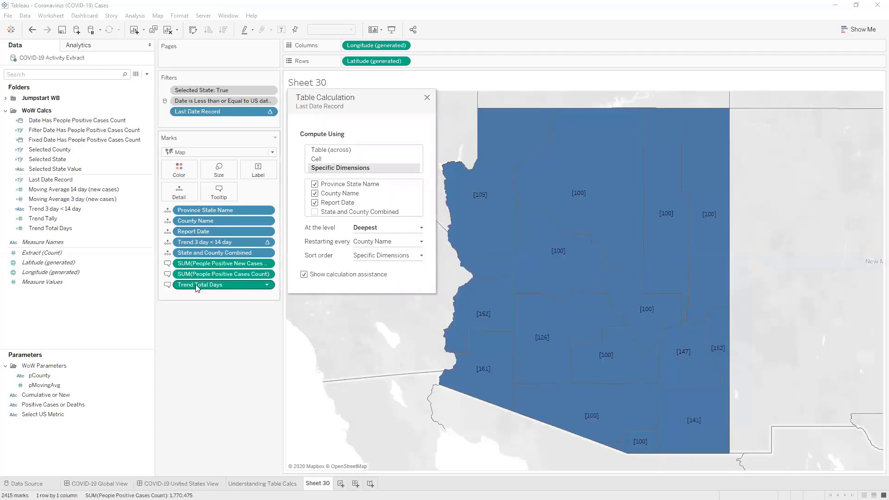
{"action": "left_click", "coordinate": [427, 98]}
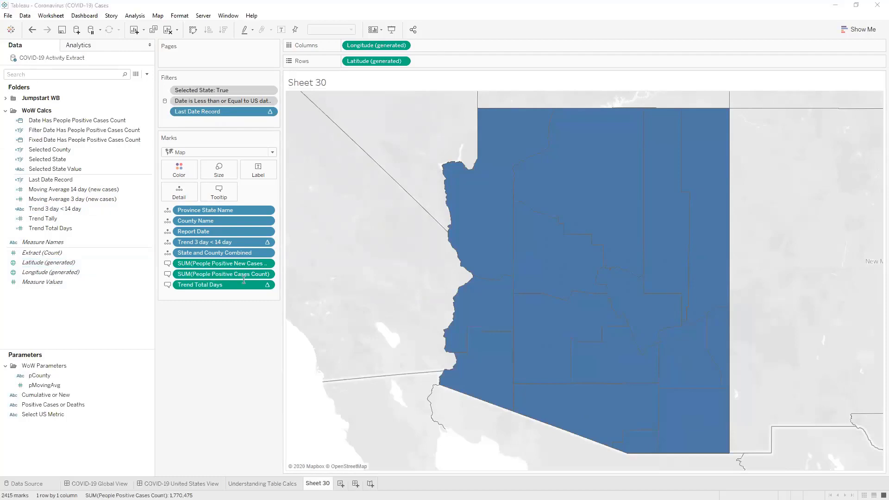
Step: Create a calculated field named Trend Color and begin its formula with IF MAX([Selected County]) THEN
{"action": "left_click", "coordinate": [157, 288]}
{"action": "type", "text": "Trend CO"}
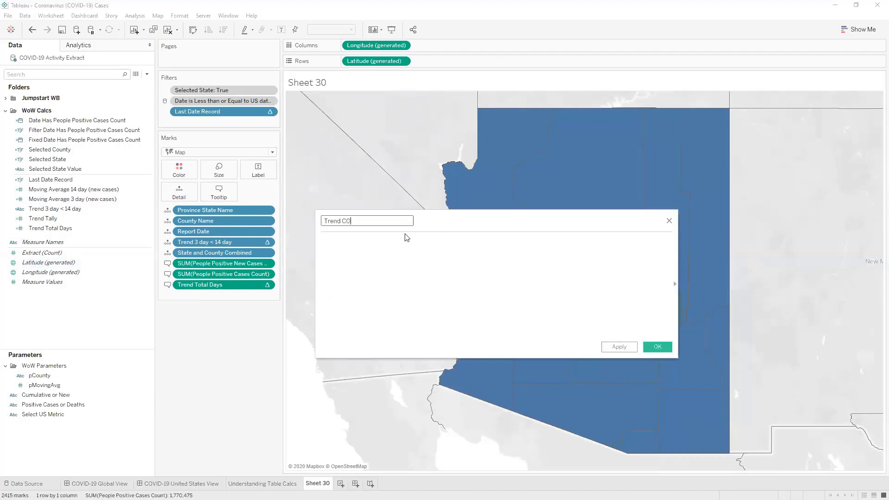
{"action": "key", "text": "BackSpace"}
{"action": "type", "text": "olor"}
{"action": "left_click", "coordinate": [406, 238]}
{"action": "type", "text": "IF MAX"}
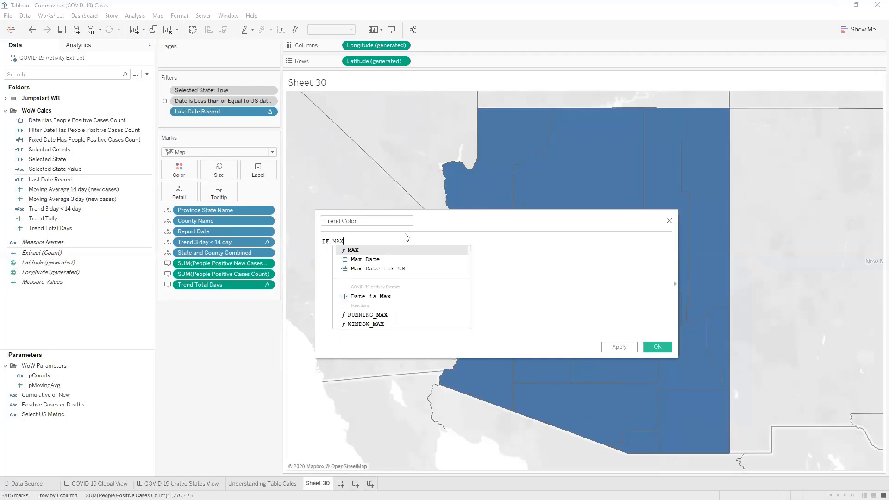
{"action": "type", "text": "([Sle"}
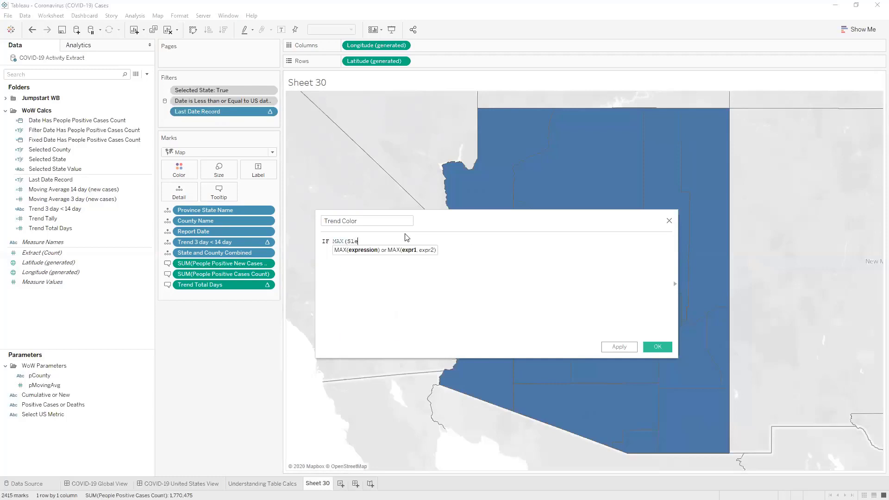
{"action": "key", "text": "Down"}
{"action": "key", "text": "Return"}
{"action": "type", "text": ") THEN"}
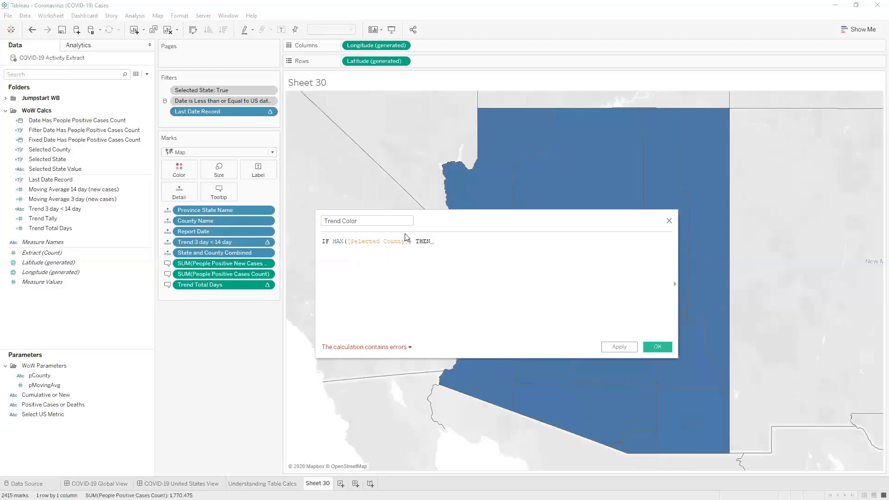
Step: Complete the Trend Color formula with [Trend 3 day < 14 day], ELSE 'NO COLOR' and END, and save the calculation
{"action": "type", "text": " THEN"}
{"action": "key", "text": "BackSpace"}
{"action": "key", "text": "BackSpace"}
{"action": "key", "text": "BackSpace"}
{"action": "key", "text": "BackSpace"}
{"action": "key", "text": "BackSpace"}
{"action": "type", "text": "Trend"}
{"action": "key", "text": "Return"}
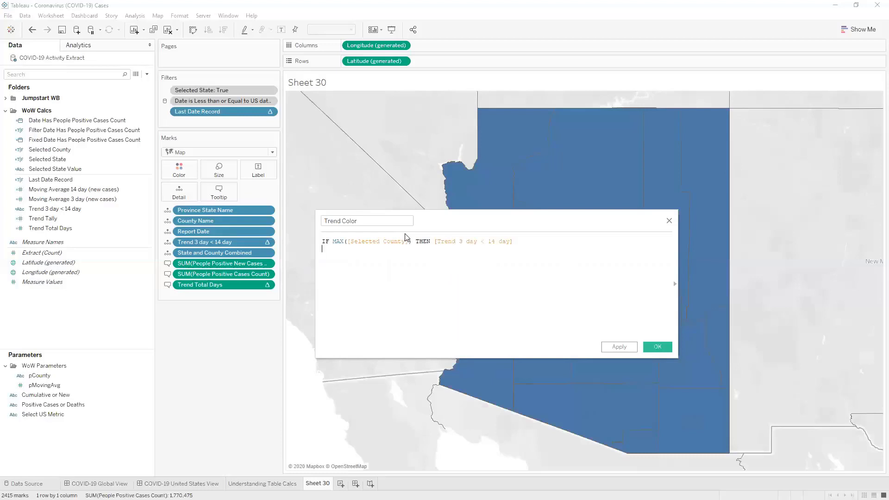
{"action": "key", "text": "Return"}
{"action": "type", "text": "ELSE 'NO COLOR'"}
{"action": "key", "text": "Return"}
{"action": "type", "text": "END"}
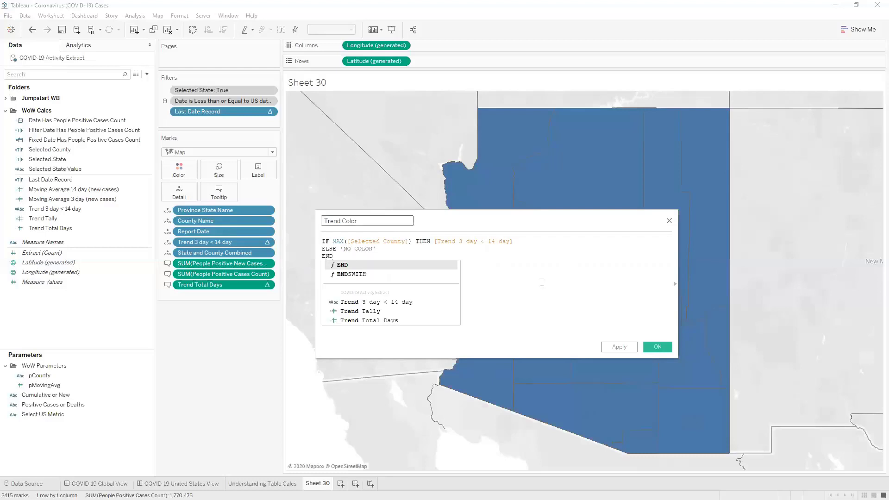
{"action": "key", "text": "Return"}
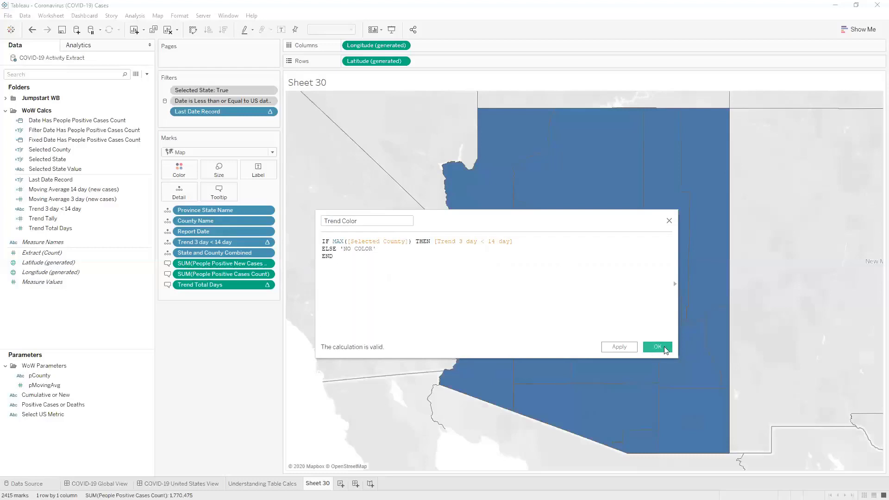
{"action": "left_click", "coordinate": [658, 347]}
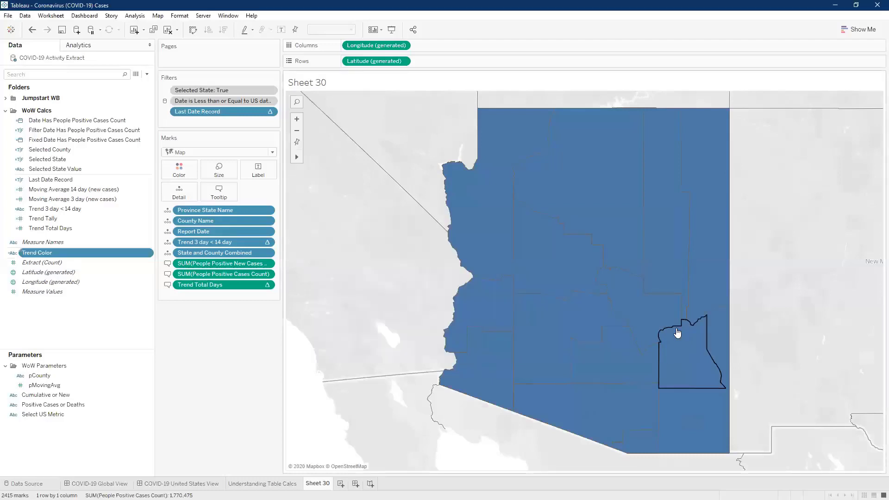
Step: Color the county map by Trend Color
{"action": "mouse_move", "coordinate": [679, 259]}
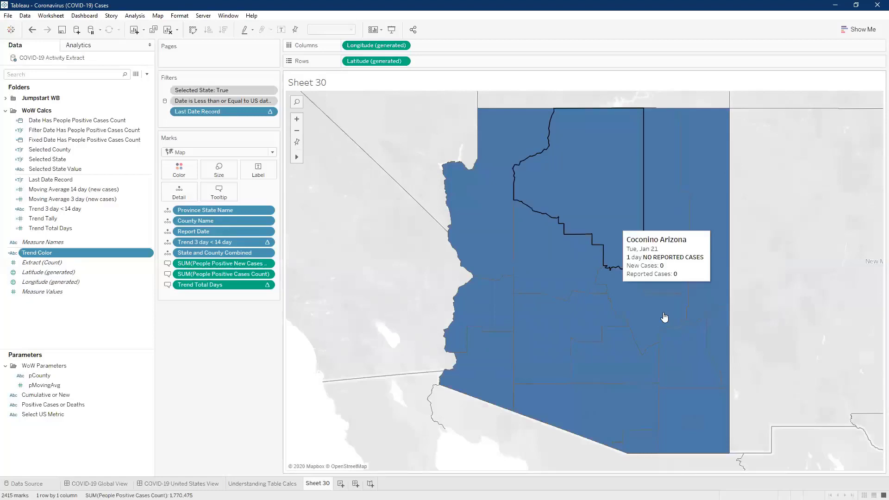
{"action": "left_click_drag", "start_coordinate": [37, 253], "coordinate": [178, 172]}
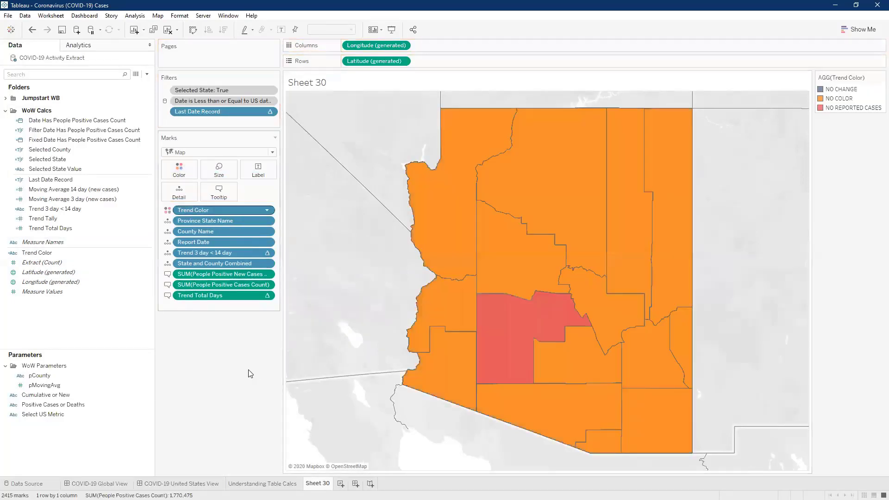
Step: Compute Trend Color's nested Moving Average 3 day (new cases) using Province State Name, County Name and Report Date in that order, restarting every County Name
{"action": "left_click", "coordinate": [268, 210]}
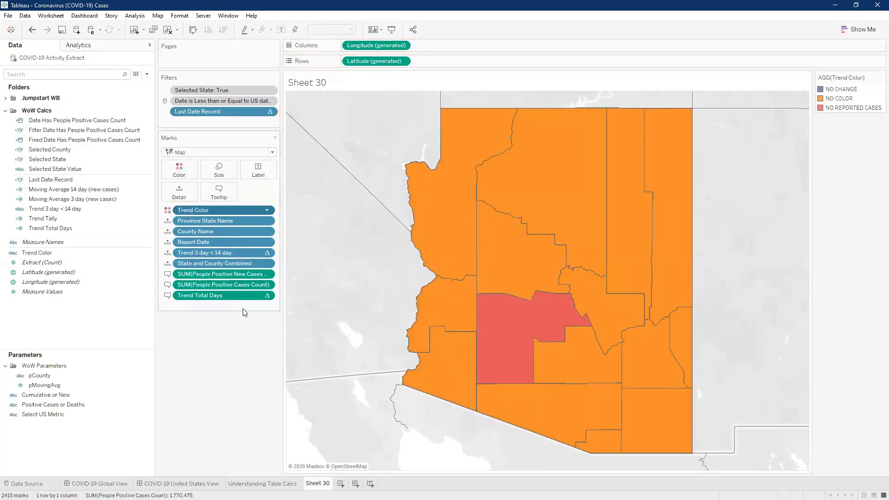
{"action": "left_click", "coordinate": [222, 307]}
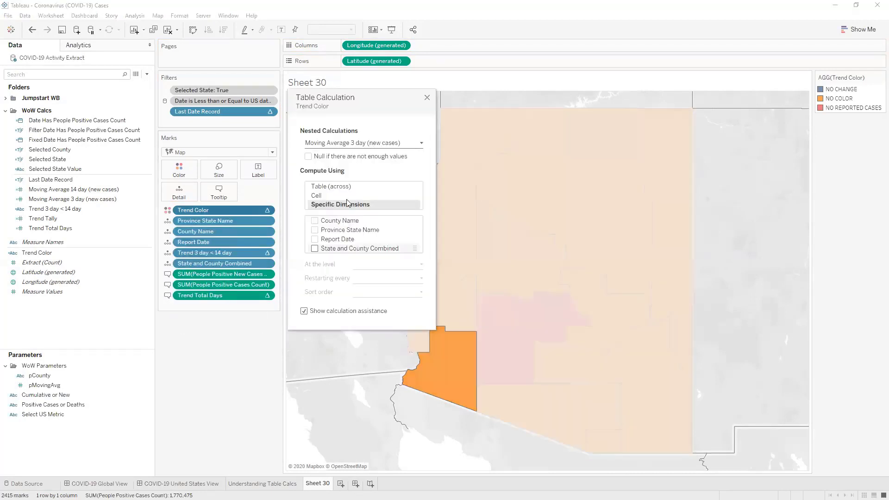
{"action": "left_click_drag", "start_coordinate": [355, 230], "coordinate": [353, 222]}
{"action": "left_click", "coordinate": [315, 221]}
{"action": "left_click", "coordinate": [314, 230]}
{"action": "left_click", "coordinate": [314, 239]}
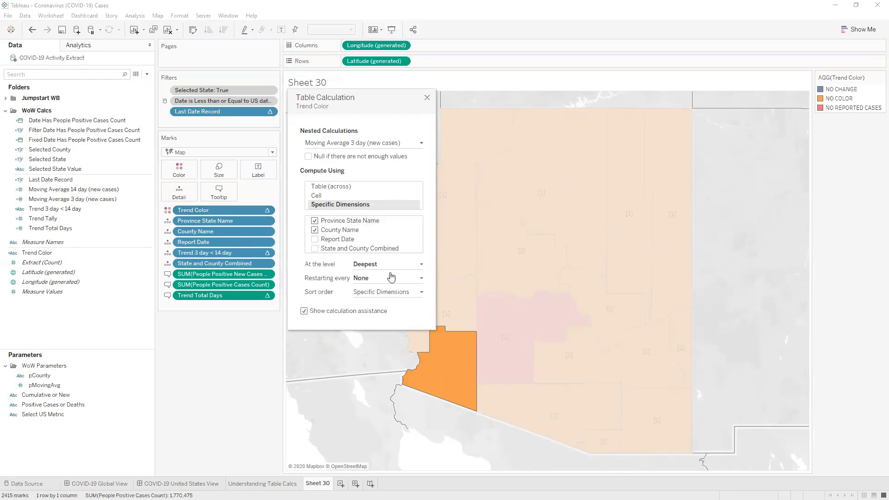
{"action": "left_click", "coordinate": [399, 278]}
{"action": "left_click", "coordinate": [393, 303]}
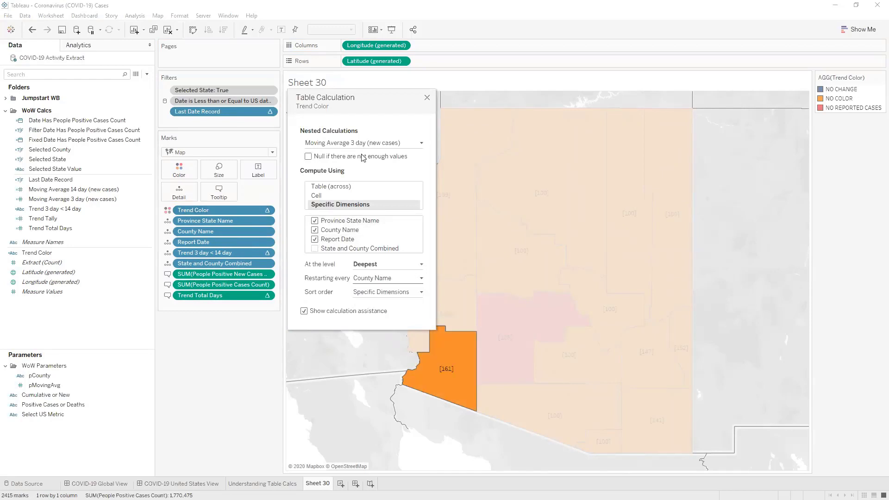
Step: Compute Trend Color's nested Moving Average 14 day (new cases) using Province State Name, County Name and Report Date in that order, restarting every County Name
{"action": "left_click", "coordinate": [363, 143]}
{"action": "left_click", "coordinate": [362, 160]}
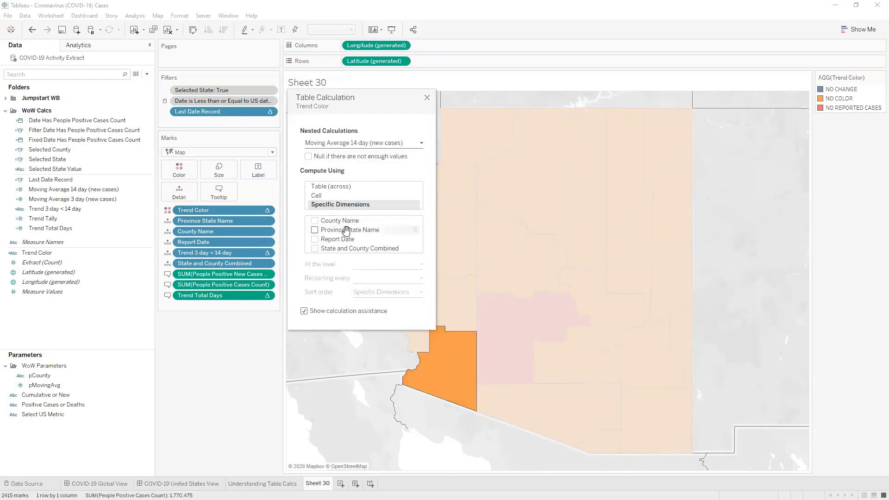
{"action": "left_click_drag", "start_coordinate": [346, 230], "coordinate": [346, 221]}
{"action": "left_click", "coordinate": [314, 221]}
{"action": "left_click", "coordinate": [314, 229]}
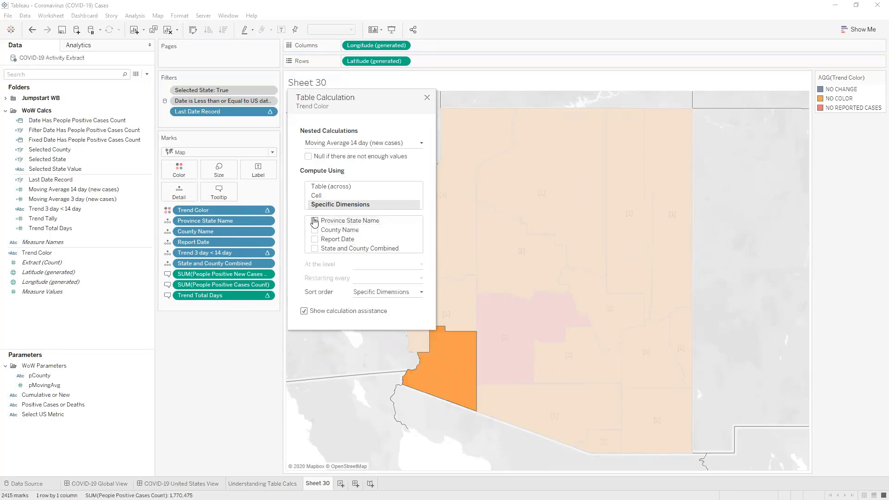
{"action": "left_click", "coordinate": [315, 239]}
{"action": "left_click", "coordinate": [387, 277]}
{"action": "left_click", "coordinate": [407, 303]}
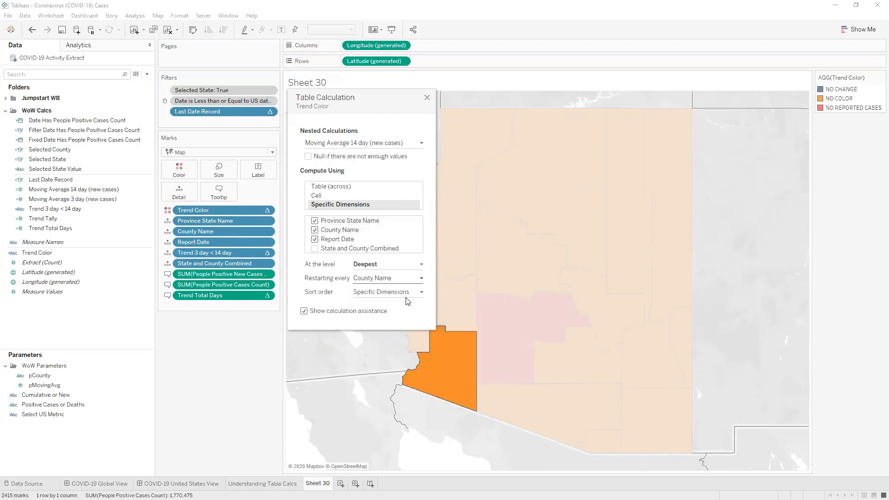
{"action": "left_click", "coordinate": [427, 98]}
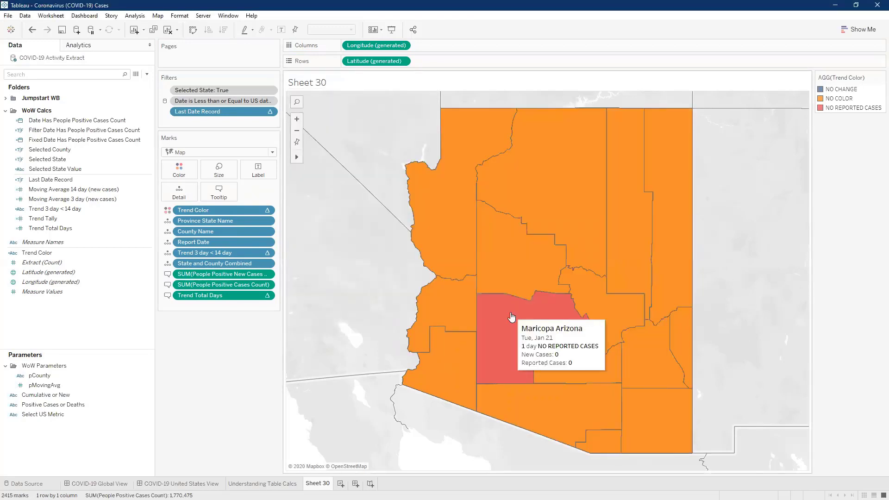
Step: Compute Trend Total Days' nested Moving Average 14 day (new cases) by Province State Name, County Name and Report Date, restarting every County Name
{"action": "left_click", "coordinate": [268, 298]}
{"action": "left_click", "coordinate": [204, 398]}
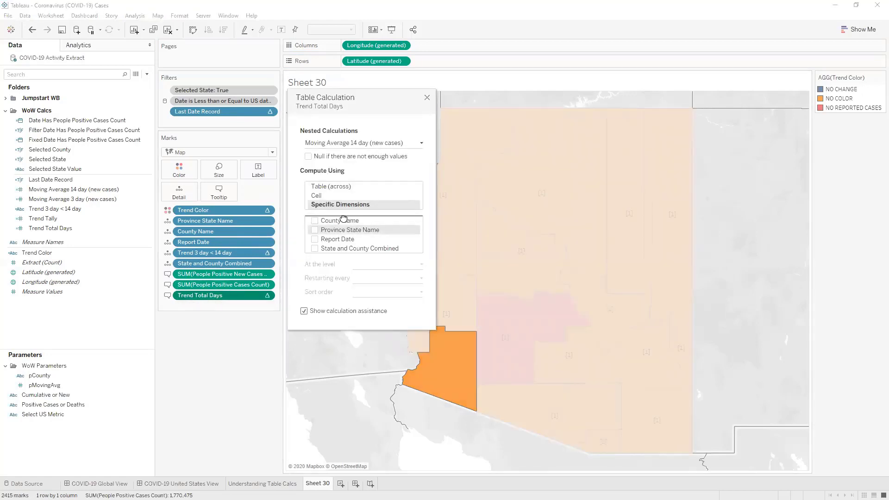
{"action": "left_click", "coordinate": [314, 230]}
{"action": "left_click", "coordinate": [315, 230]}
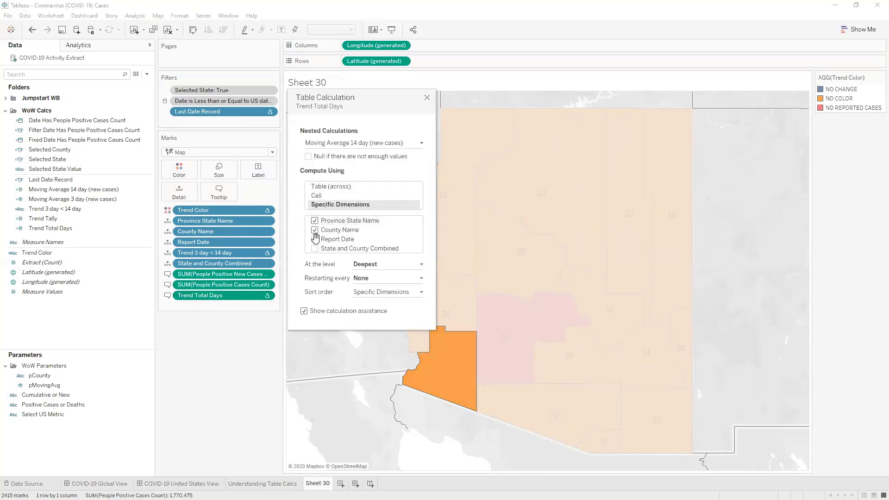
{"action": "left_click", "coordinate": [315, 238]}
{"action": "left_click", "coordinate": [393, 280]}
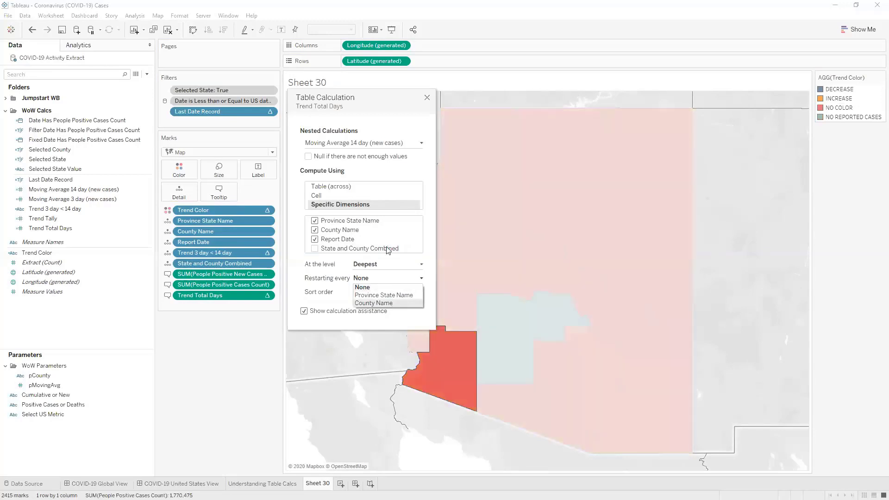
{"action": "left_click", "coordinate": [374, 303]}
Step: Compute Trend Total Days' nested Moving Average 3 day (new cases) using Province State Name, County Name and Report Date in that order
{"action": "left_click", "coordinate": [363, 143]}
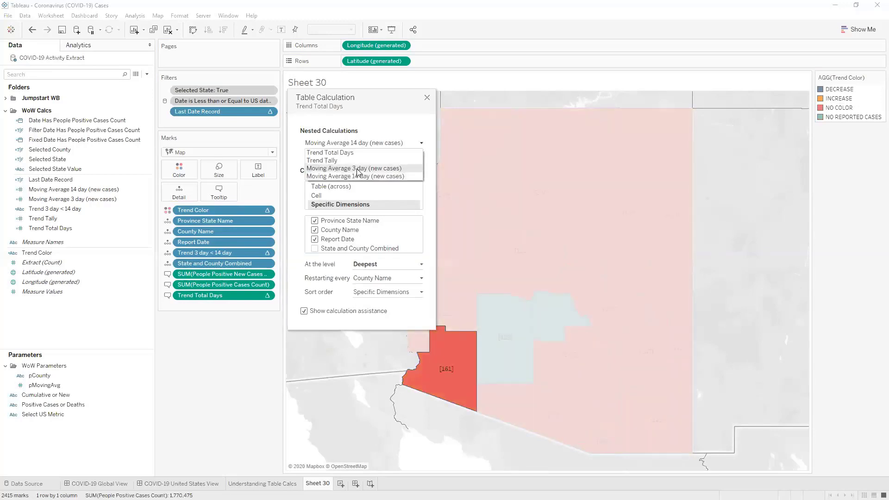
{"action": "left_click", "coordinate": [358, 169]}
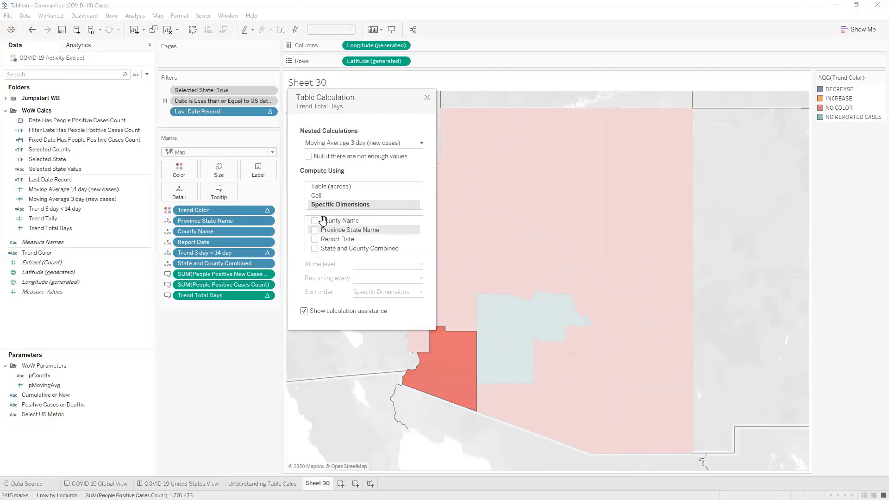
{"action": "left_click", "coordinate": [314, 221]}
{"action": "left_click", "coordinate": [314, 230]}
{"action": "left_click", "coordinate": [314, 239]}
{"action": "left_click", "coordinate": [388, 278]}
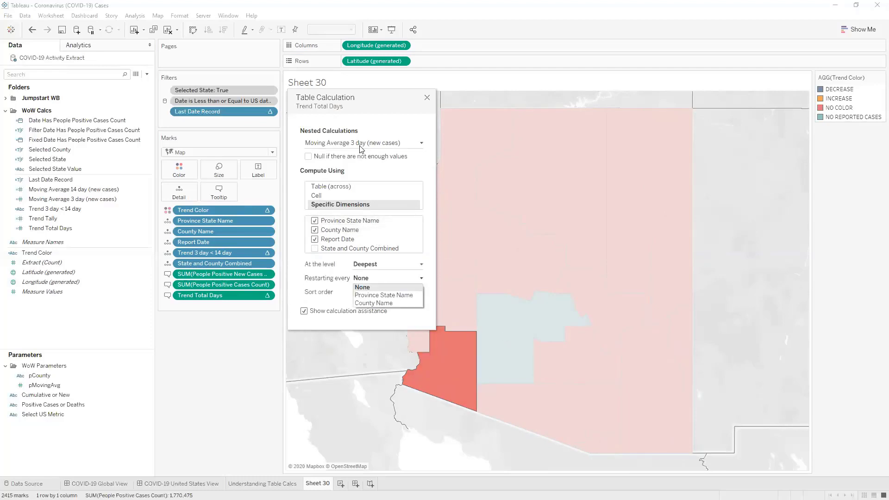
{"action": "left_click", "coordinate": [361, 144]}
Step: Compute the nested Trend Tally of Trend Total Days using Province State Name, County Name and Report Date in that order, restarting every County Name
{"action": "left_click", "coordinate": [361, 143]}
{"action": "left_click", "coordinate": [358, 158]}
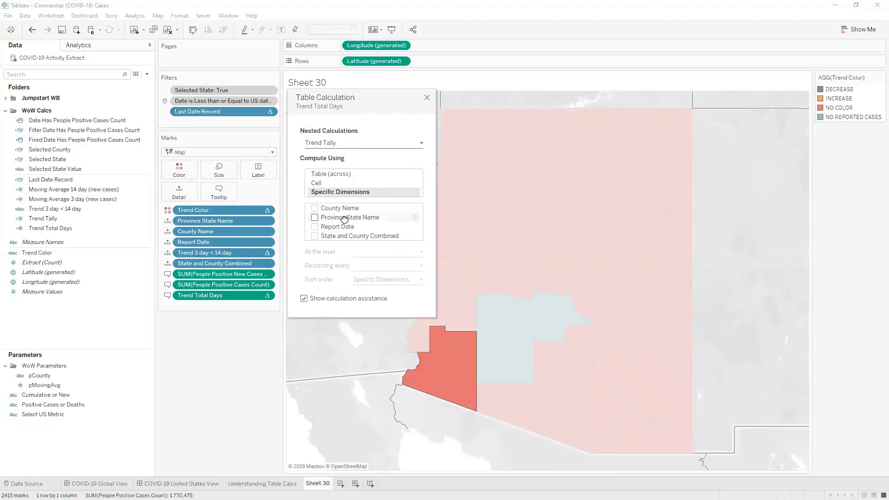
{"action": "left_click_drag", "start_coordinate": [344, 219], "coordinate": [343, 208]}
{"action": "left_click", "coordinate": [314, 208]}
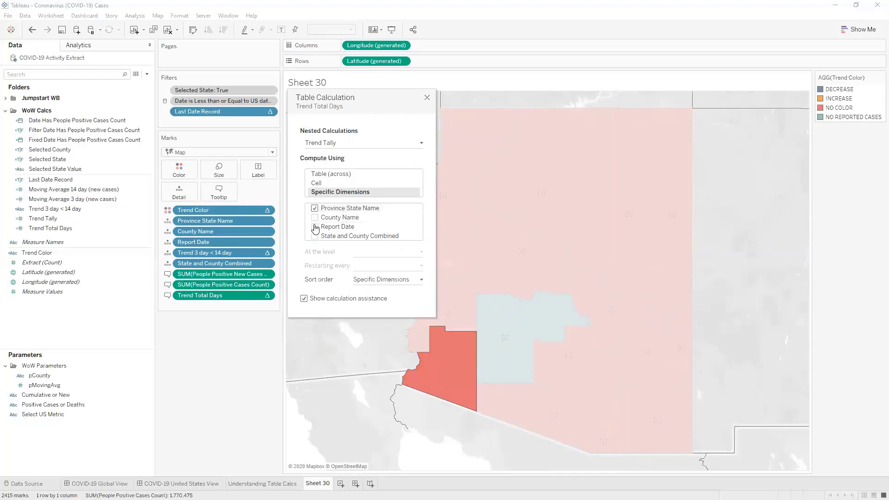
{"action": "left_click", "coordinate": [314, 217]}
{"action": "left_click", "coordinate": [381, 267]}
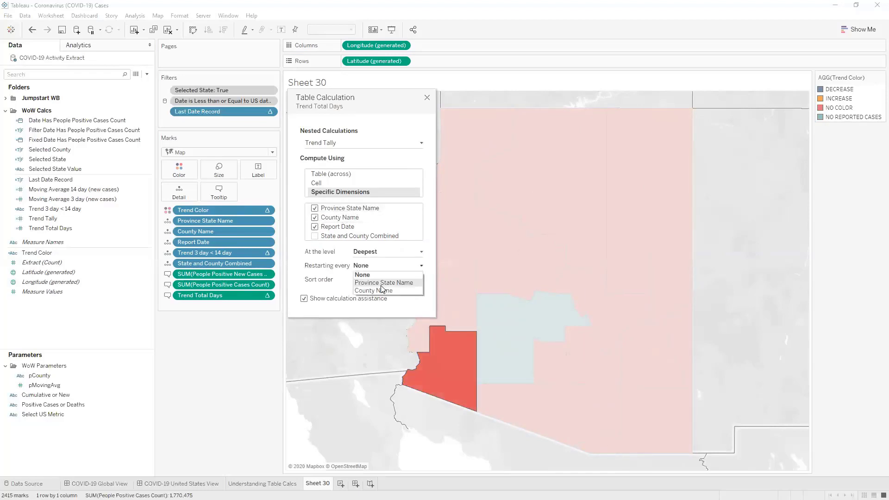
{"action": "left_click", "coordinate": [376, 289]}
Step: Compute the Trend Total Days calculation itself using Province State Name, County Name and Report Date in that order, restarting every County Name
{"action": "left_click", "coordinate": [394, 144]}
{"action": "left_click", "coordinate": [373, 153]}
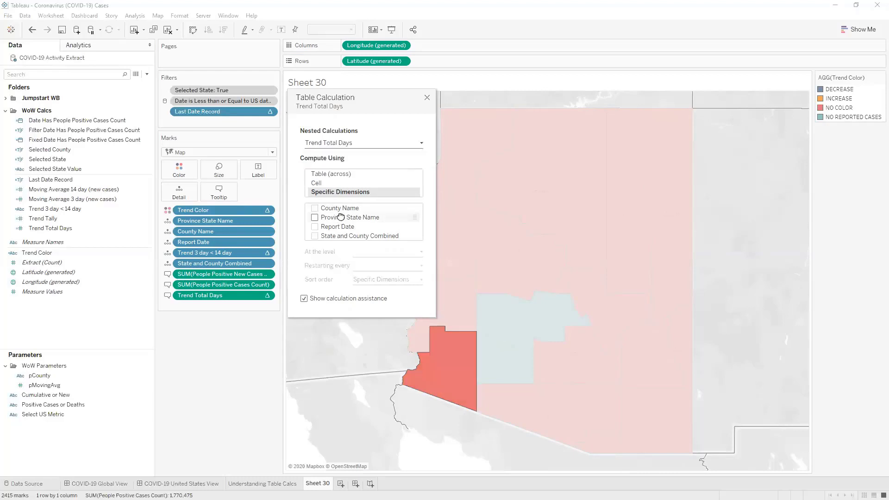
{"action": "left_click_drag", "start_coordinate": [339, 215], "coordinate": [315, 208]}
{"action": "left_click", "coordinate": [315, 208]}
{"action": "left_click", "coordinate": [315, 217]}
{"action": "left_click", "coordinate": [315, 227]}
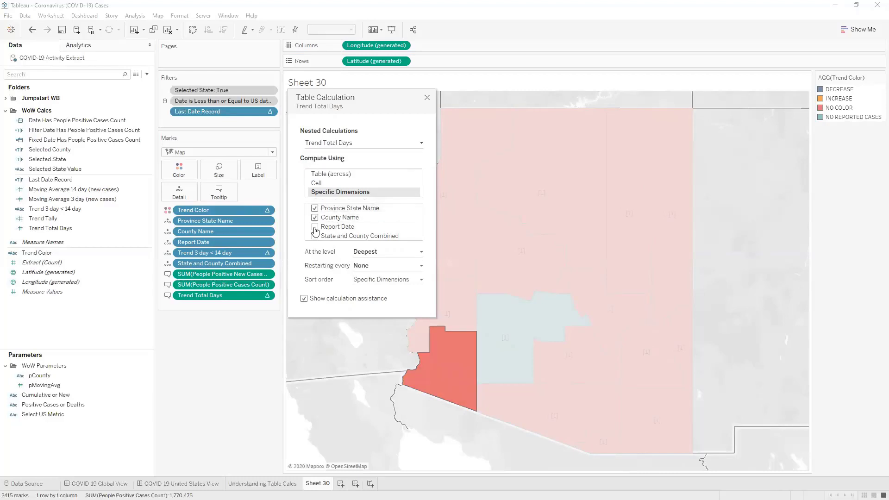
{"action": "left_click", "coordinate": [376, 268]}
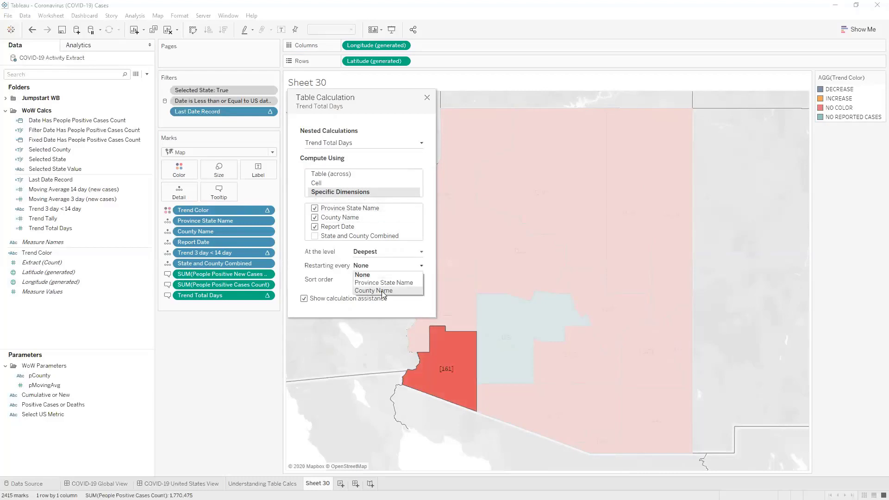
{"action": "left_click", "coordinate": [382, 290]}
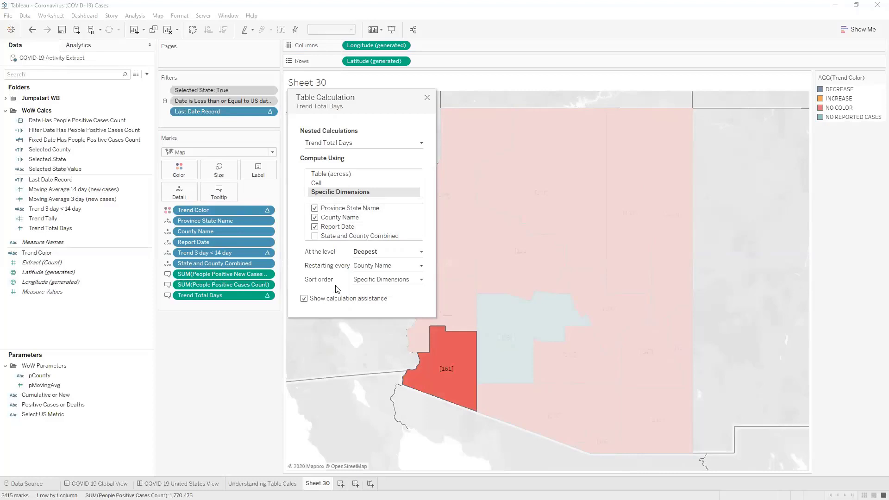
{"action": "left_click", "coordinate": [427, 98]}
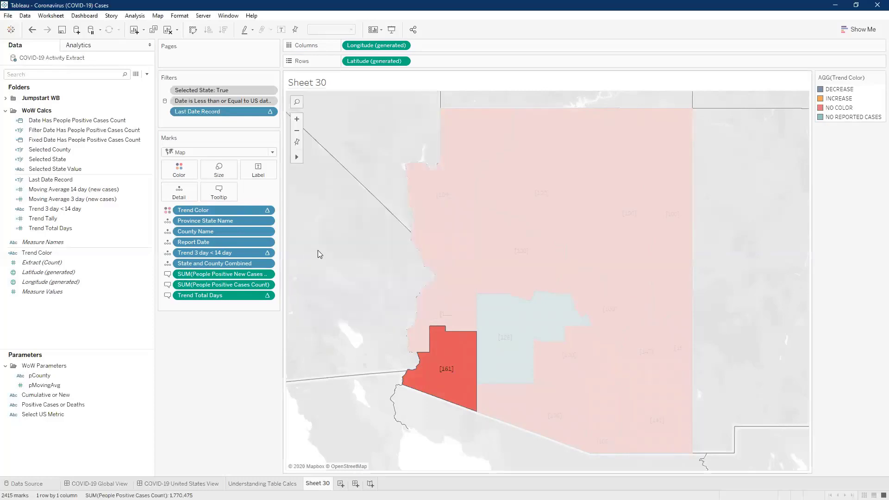
Step: Compute the nested 3-day moving average of Trend 3 day < 14 day by Province State Name, County Name and Report Date, restarting every County Name
{"action": "left_click", "coordinate": [267, 254]}
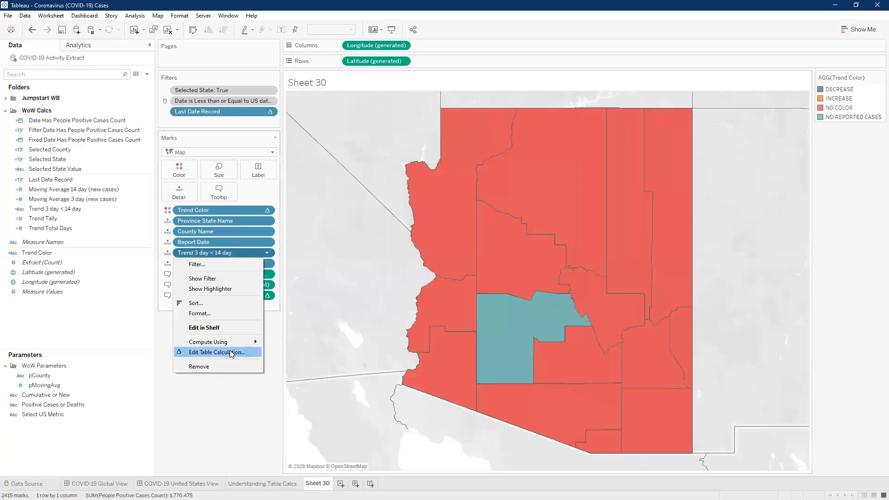
{"action": "left_click", "coordinate": [236, 351]}
{"action": "left_click", "coordinate": [377, 144]}
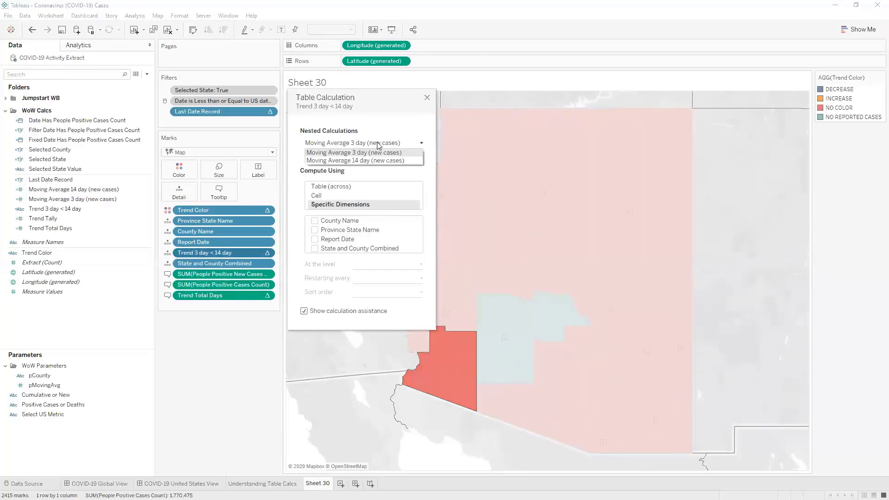
{"action": "left_click", "coordinate": [377, 144]}
{"action": "left_click_drag", "start_coordinate": [339, 230], "coordinate": [338, 221]}
{"action": "left_click", "coordinate": [314, 221]}
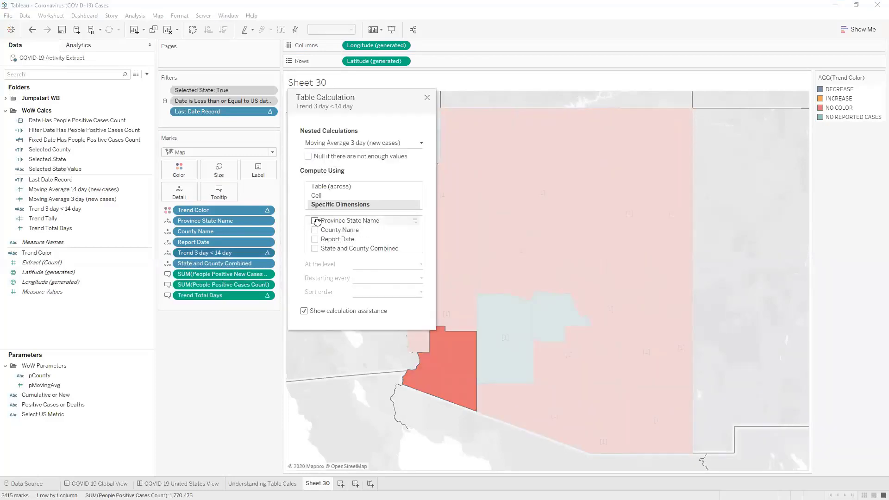
{"action": "left_click", "coordinate": [314, 230]}
{"action": "left_click", "coordinate": [315, 239]}
{"action": "left_click", "coordinate": [370, 278]}
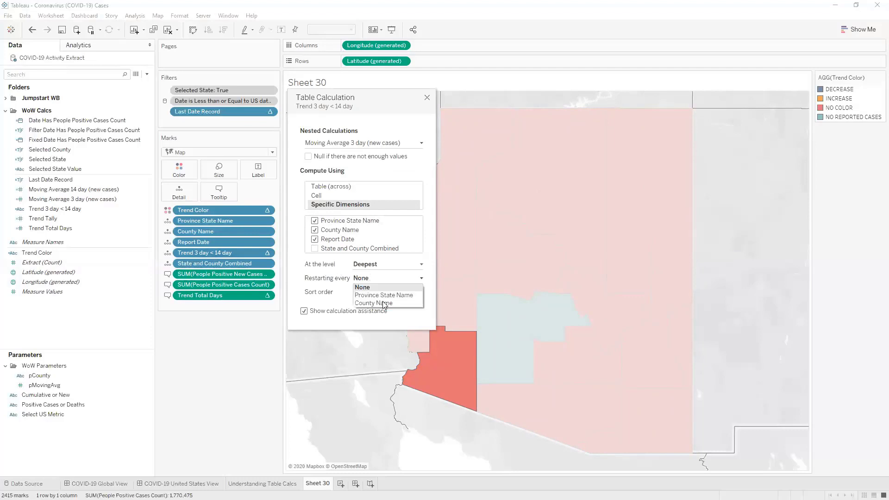
{"action": "left_click", "coordinate": [368, 303]}
Step: Compute the nested 14-day moving average of Trend 3 day < 14 day by Province State Name, County Name and Report Date, restarting every County Name
{"action": "left_click", "coordinate": [355, 145]}
{"action": "left_click", "coordinate": [359, 151]}
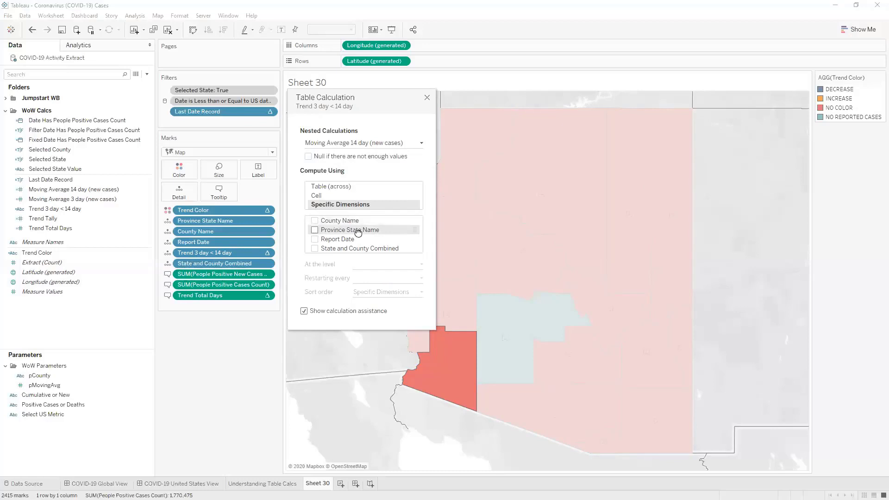
{"action": "left_click_drag", "start_coordinate": [358, 233], "coordinate": [358, 220]}
{"action": "left_click", "coordinate": [412, 278]}
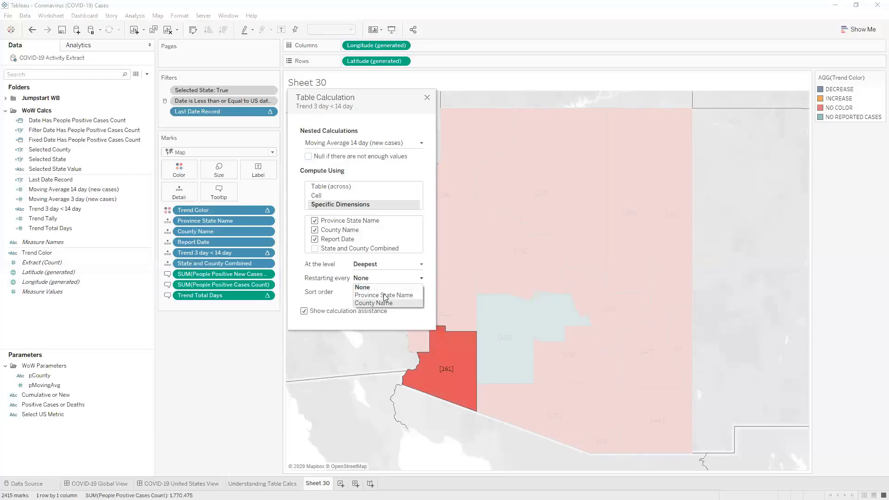
{"action": "left_click", "coordinate": [391, 307]}
{"action": "left_click", "coordinate": [385, 144]}
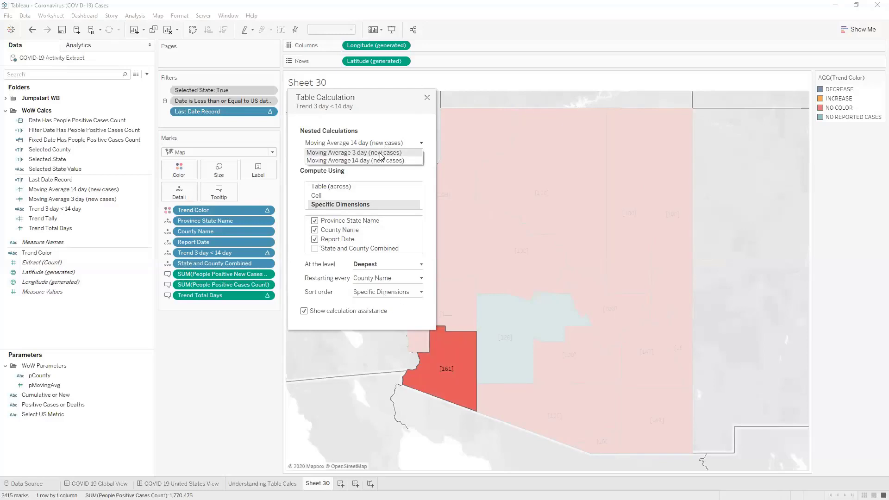
{"action": "left_click", "coordinate": [386, 160]}
{"action": "left_click", "coordinate": [427, 99]}
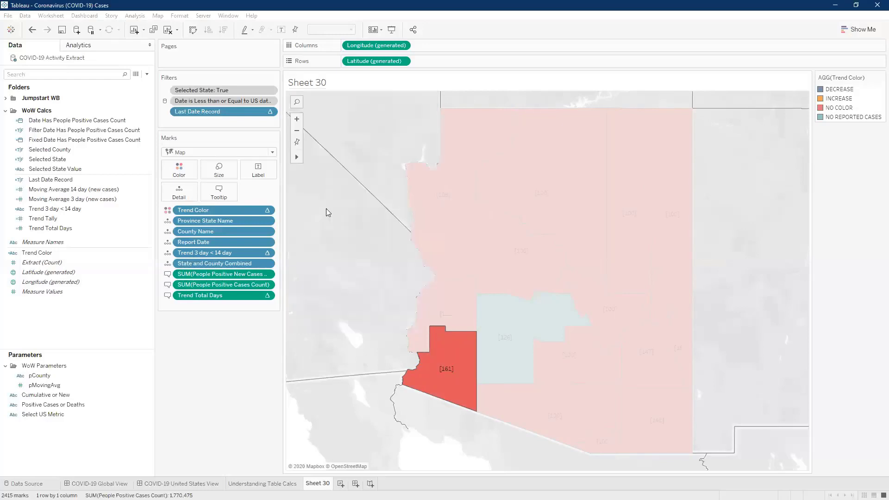
Step: Check the Maricopa county tooltip and review the table calculation settings of the Last Date Record filter
{"action": "mouse_move", "coordinate": [525, 319]}
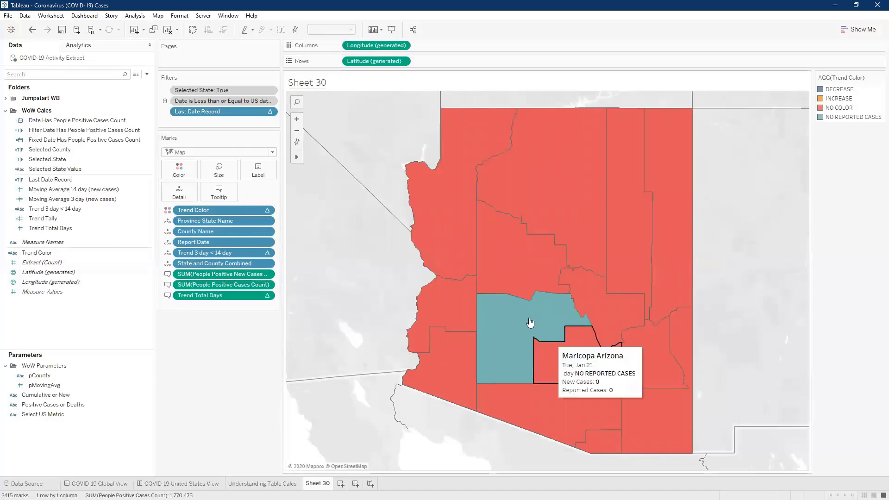
{"action": "left_click", "coordinate": [270, 111]}
{"action": "left_click", "coordinate": [226, 173]}
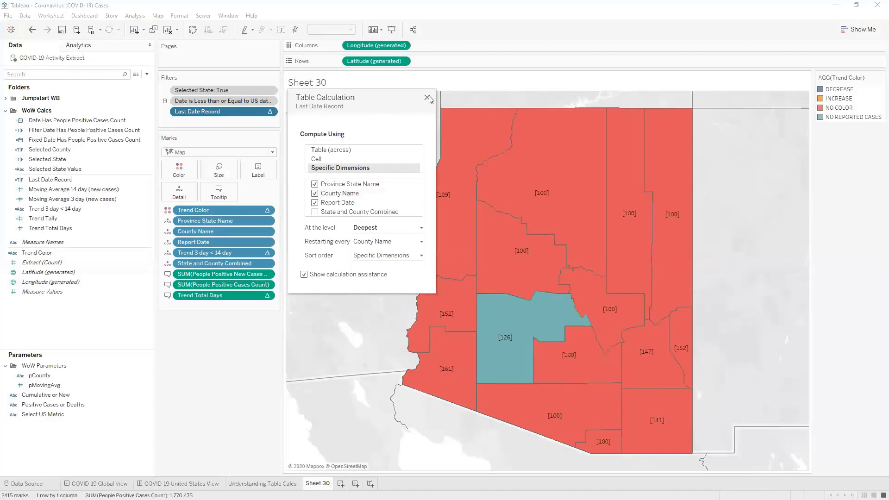
{"action": "left_click", "coordinate": [427, 98]}
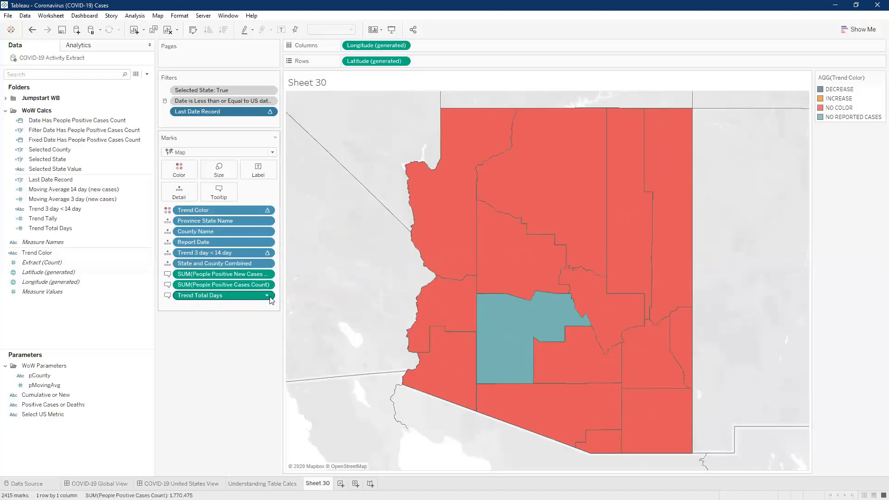
Step: Limit the Last Date Record filter to True
{"action": "left_click", "coordinate": [271, 112]}
{"action": "left_click", "coordinate": [250, 122]}
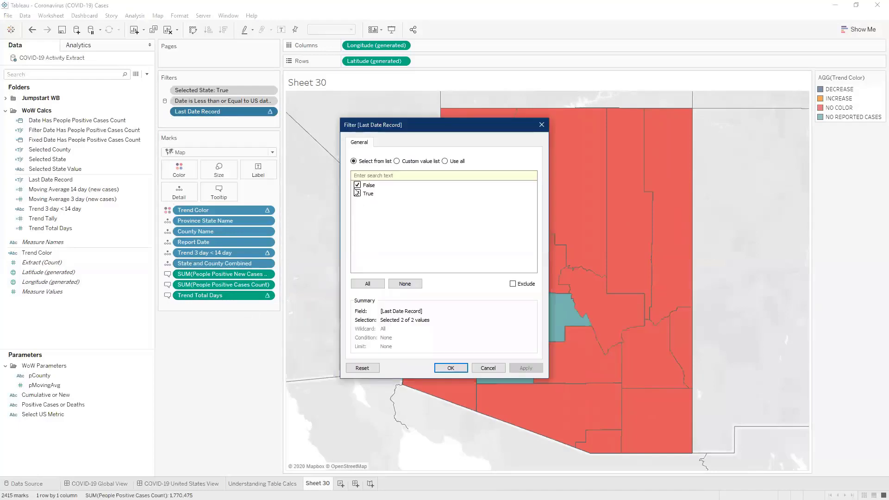
{"action": "left_click", "coordinate": [456, 367]}
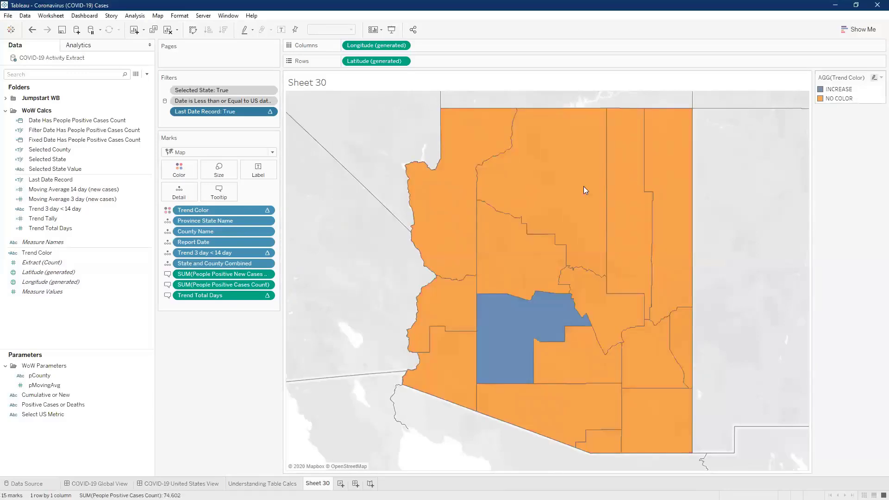
Step: Color NO COLOR light gray from the Seattle Grays palette and INCREASE bright red in the Trend Color legend
{"action": "double_click", "coordinate": [838, 98]}
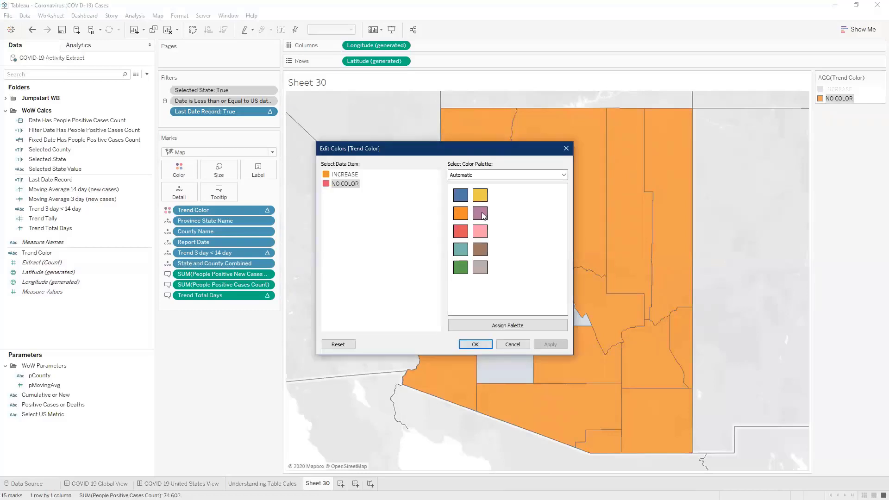
{"action": "left_click", "coordinate": [468, 175]}
{"action": "key", "text": "Return"}
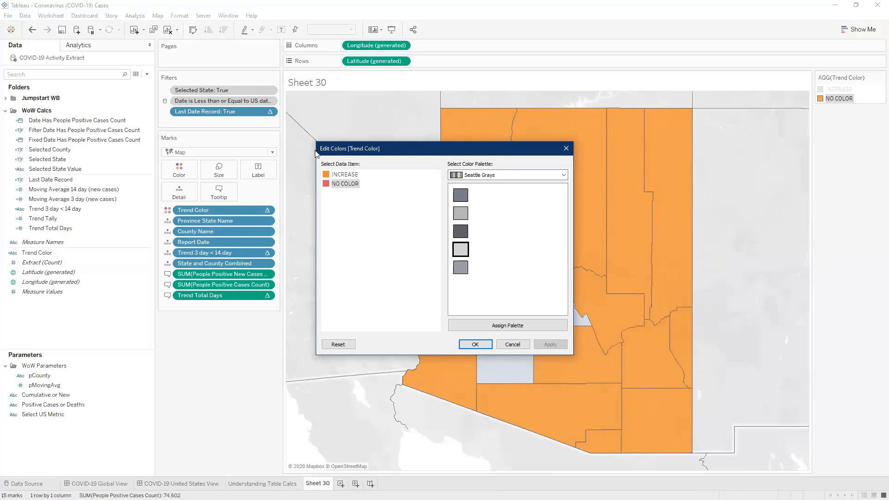
{"action": "left_click", "coordinate": [353, 175]}
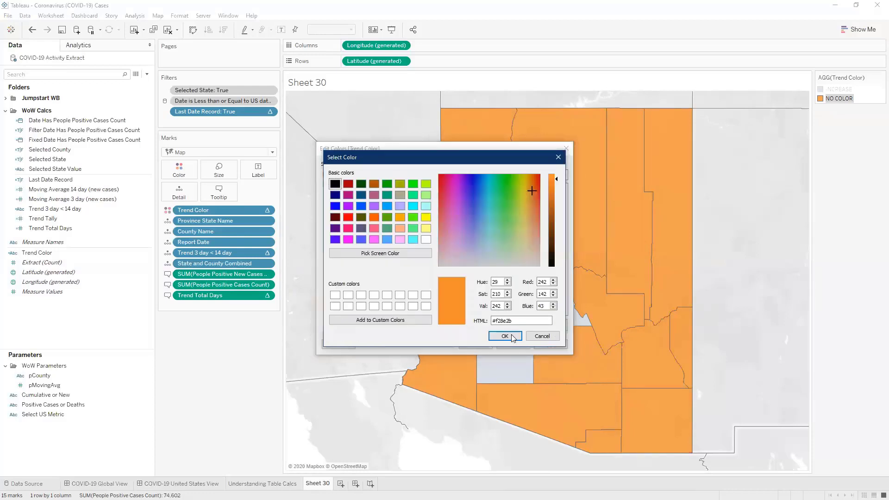
{"action": "left_click", "coordinate": [511, 337]}
{"action": "left_click", "coordinate": [477, 344]}
{"action": "key", "text": "Return"}
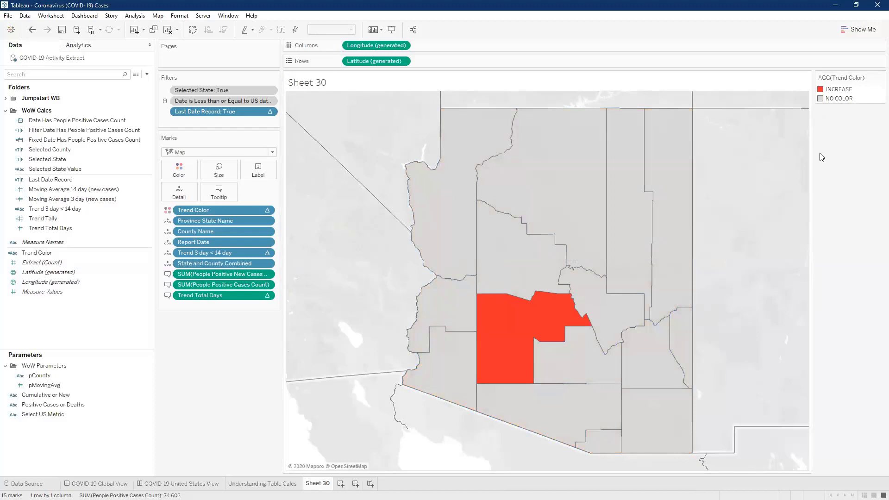
Step: Recolor INCREASE with the softer red from the Automatic palette and check the Maricopa county tooltip
{"action": "double_click", "coordinate": [838, 89]}
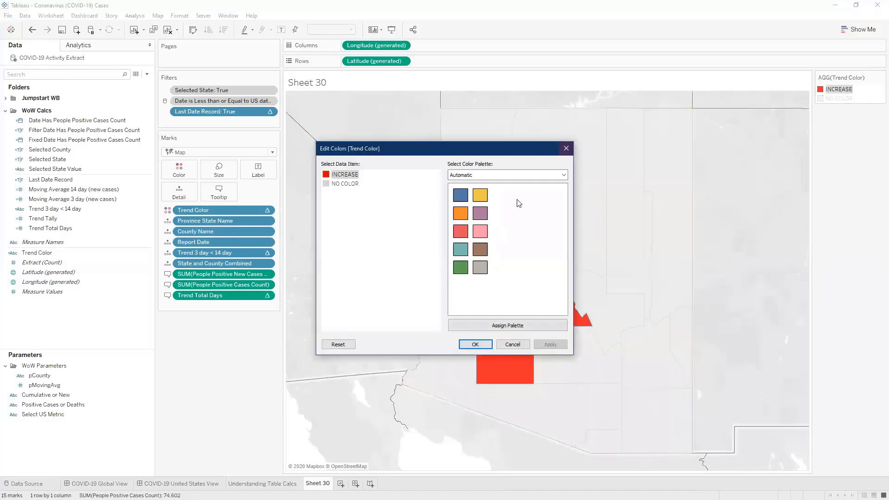
{"action": "left_click", "coordinate": [464, 230]}
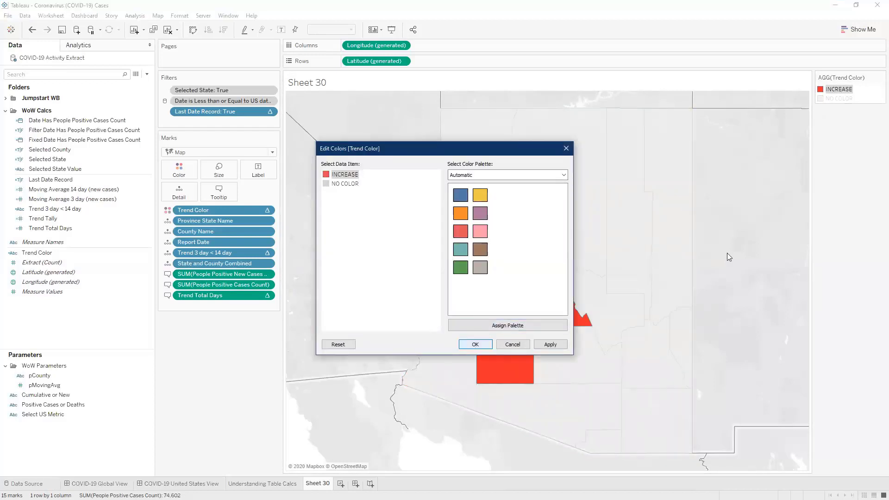
{"action": "key", "text": "Return"}
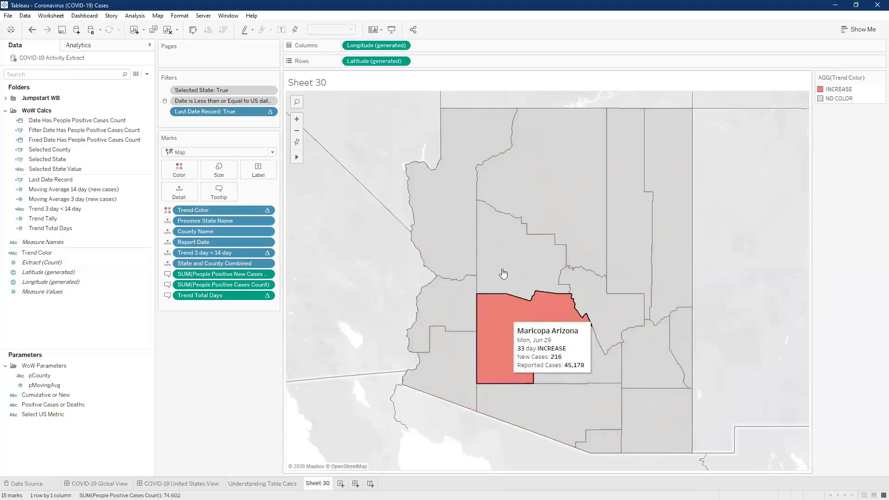
{"action": "mouse_move", "coordinate": [504, 273]}
{"action": "mouse_move", "coordinate": [502, 317]}
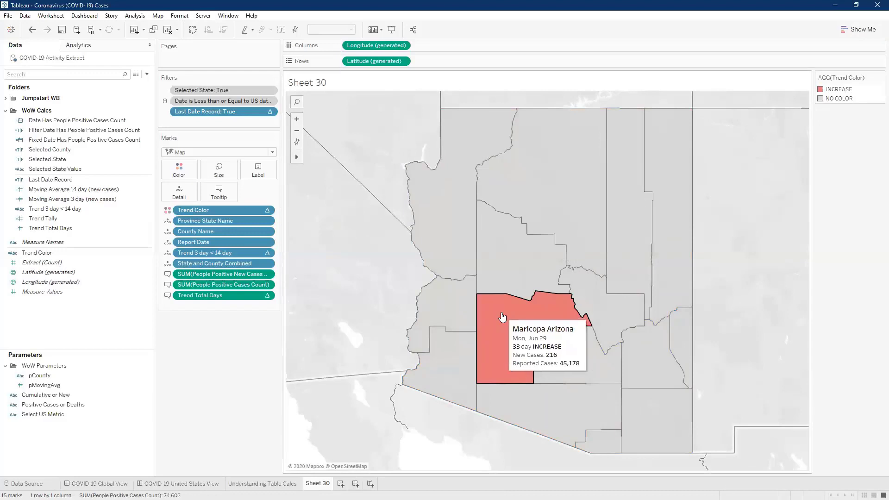
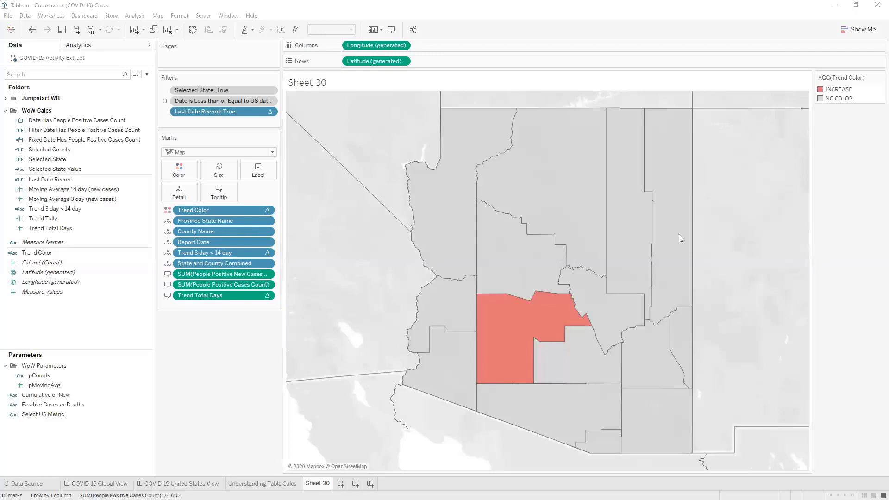
Step: Switch to the #WorkoutWednesday 2020 Week 24 workbook, look through the dashboard's county table and open its source sheet
{"action": "key", "text": "alt+Tab"}
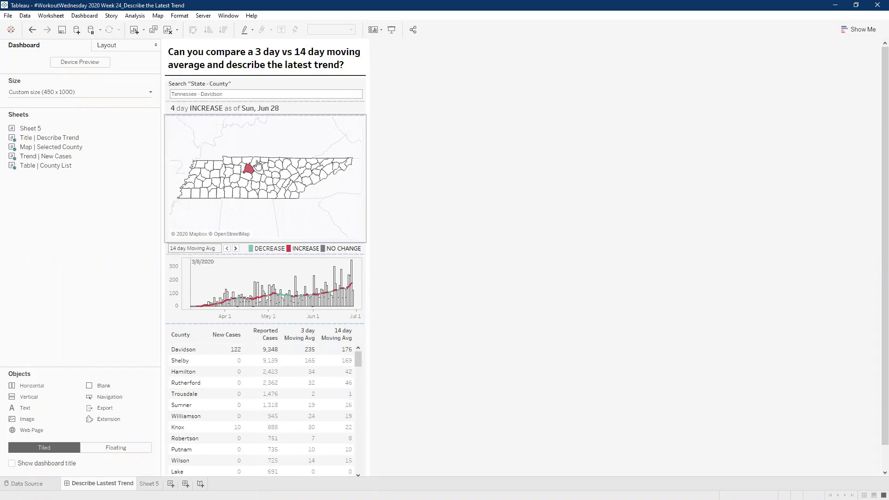
{"action": "mouse_move", "coordinate": [250, 176]}
{"action": "left_click", "coordinate": [358, 360]}
{"action": "scroll", "coordinate": [357, 359], "scroll_direction": "down", "scroll_amount": 1}
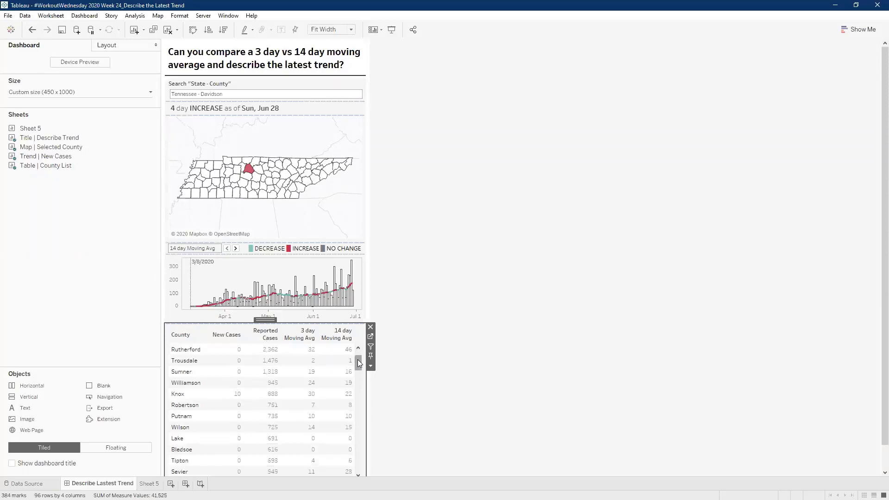
{"action": "scroll", "coordinate": [358, 359], "scroll_direction": "up", "scroll_amount": 1}
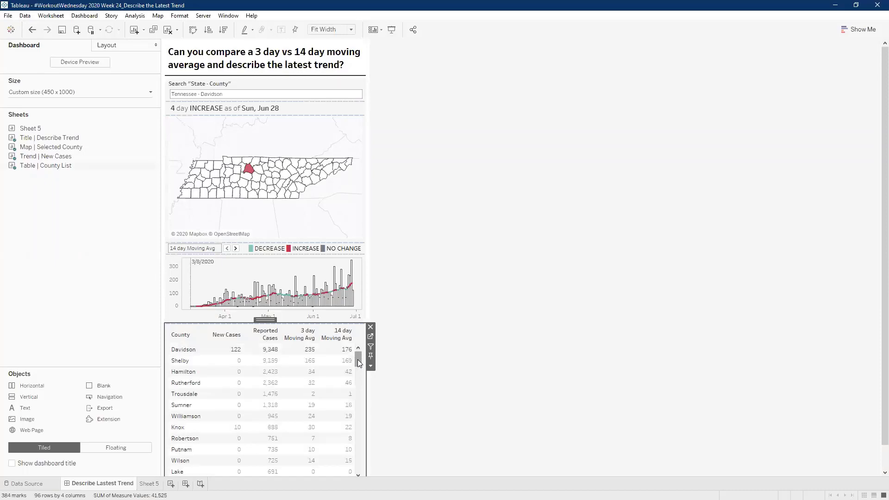
{"action": "left_click", "coordinate": [370, 337]}
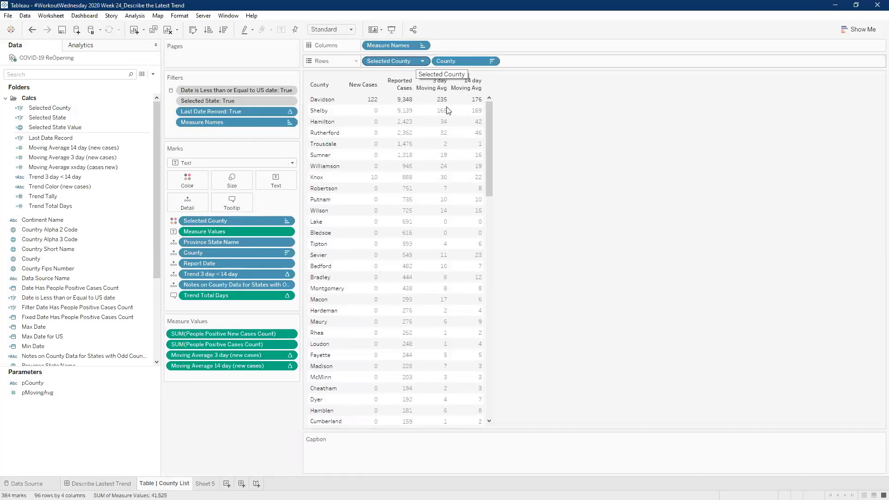
Step: Review the row sorting with the Selected County header shown temporarily, and check the County field's sort settings
{"action": "left_click", "coordinate": [422, 61]}
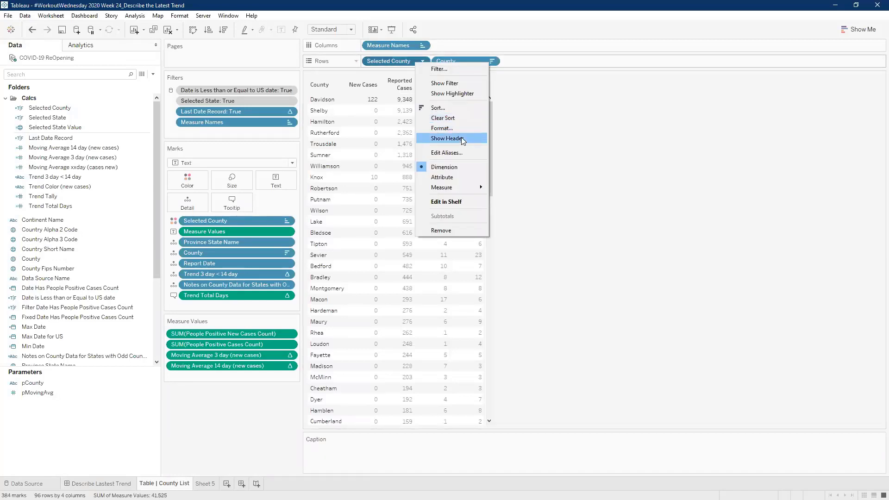
{"action": "left_click", "coordinate": [461, 137]}
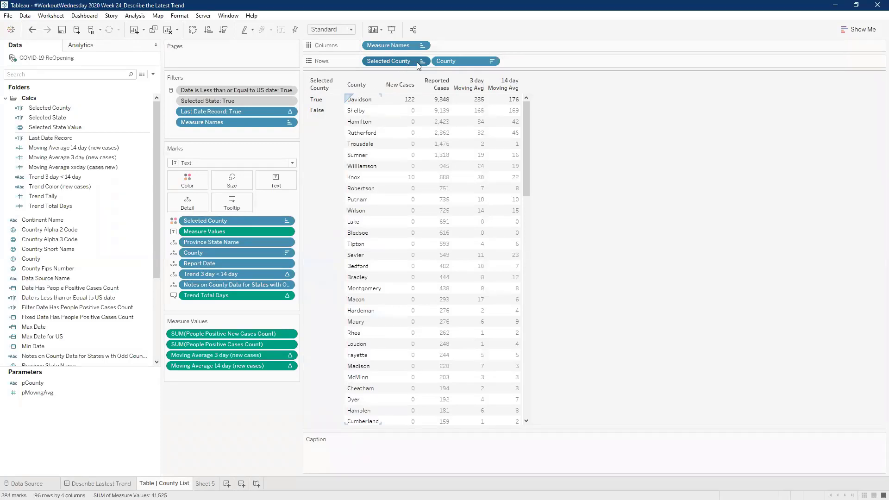
{"action": "left_click", "coordinate": [492, 61]}
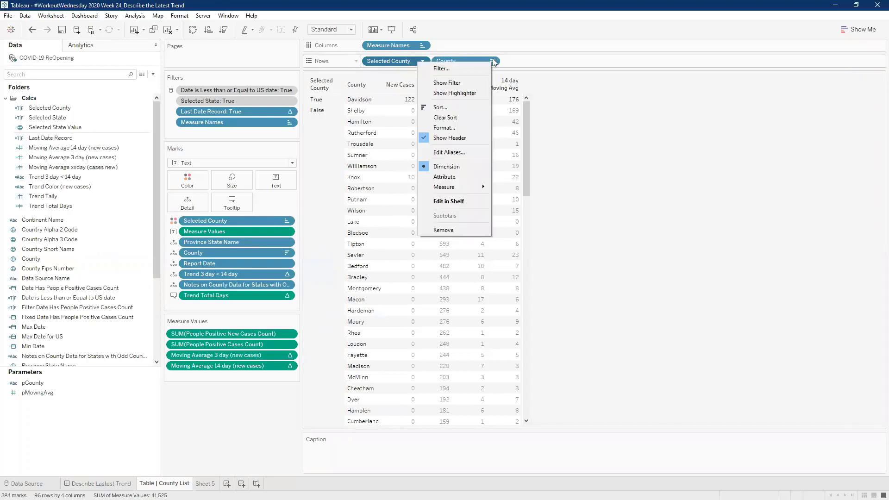
{"action": "right_click", "coordinate": [495, 61]}
{"action": "left_click", "coordinate": [542, 107]}
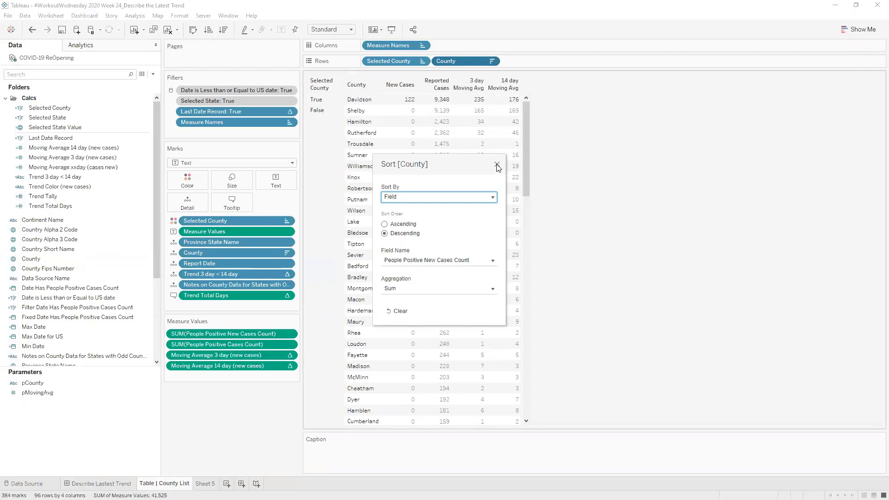
{"action": "left_click", "coordinate": [396, 62]}
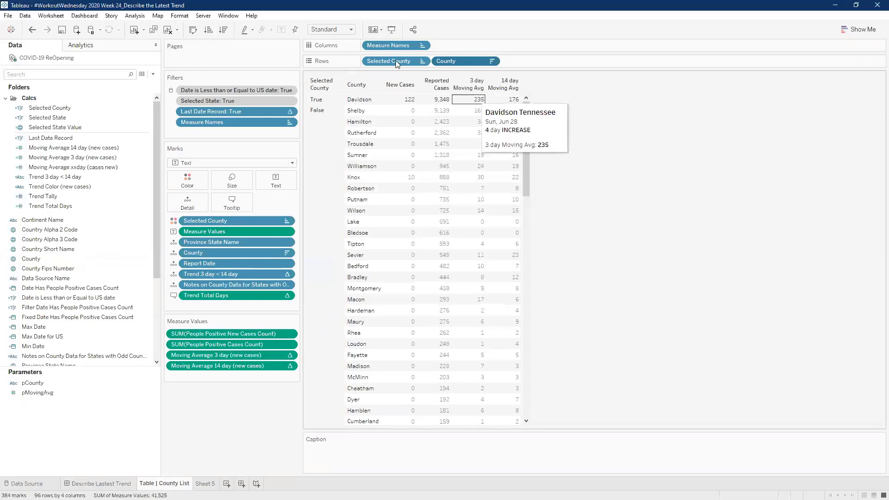
{"action": "right_click", "coordinate": [407, 61]}
{"action": "left_click", "coordinate": [431, 138]}
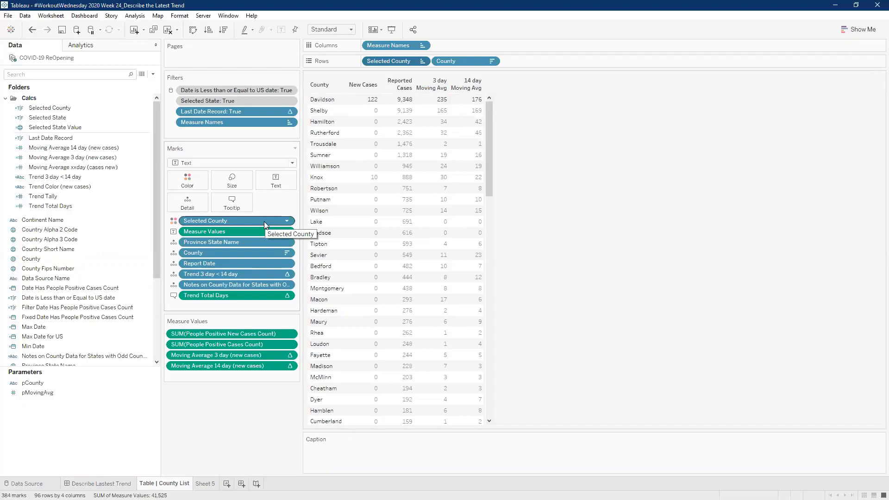
Step: Review the colors assigned to the True and False values of Selected County in the county list
{"action": "left_click", "coordinate": [191, 181]}
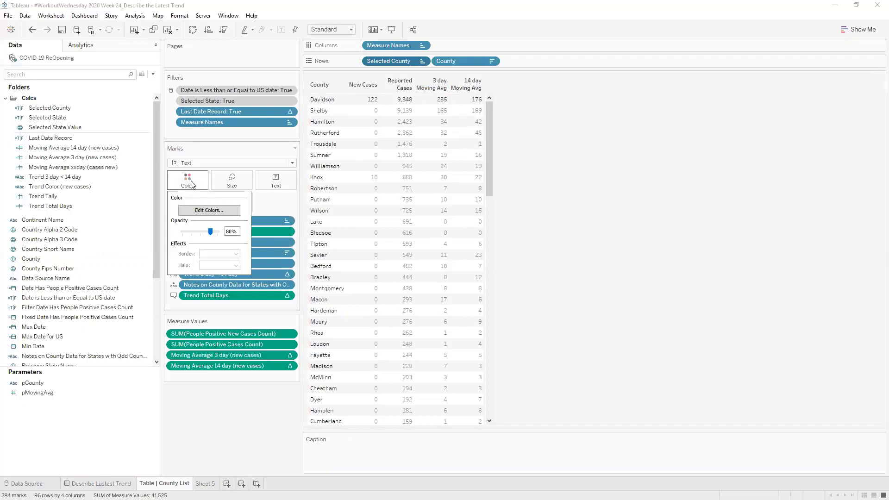
{"action": "left_click", "coordinate": [209, 211]}
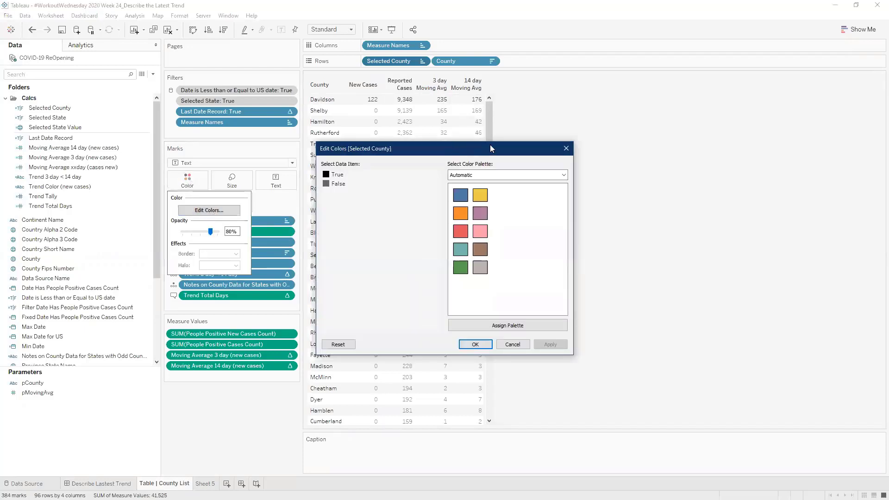
{"action": "left_click_drag", "start_coordinate": [491, 148], "coordinate": [738, 129]}
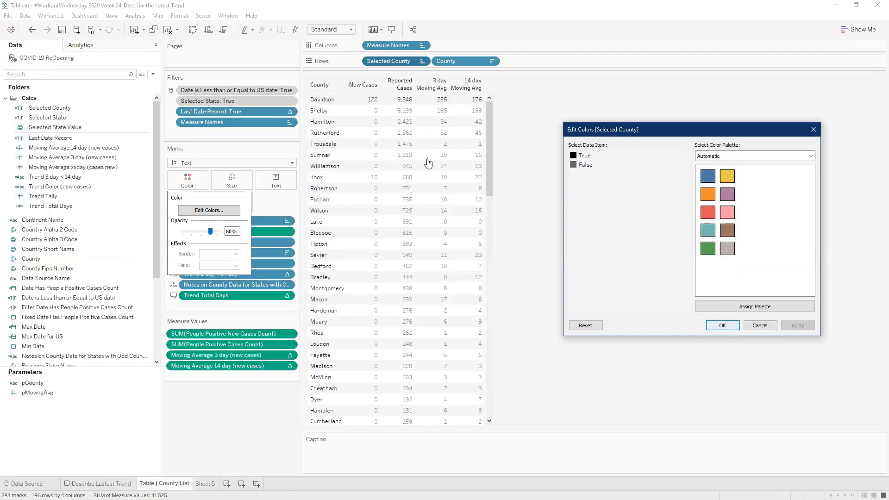
{"action": "key", "text": "Return"}
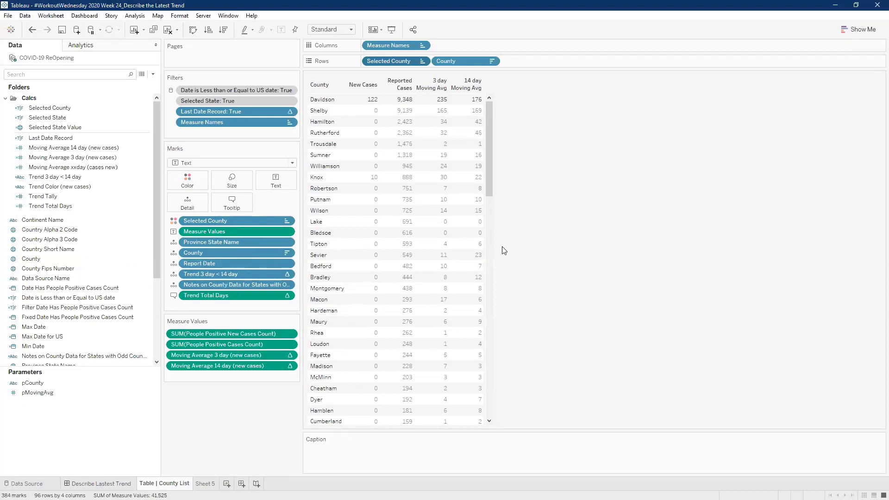
Step: Return to the Describe Lastest Trend dashboard and open the Trend | New Cases sheet from its chart
{"action": "key", "text": "ctrl+shift+Tab"}
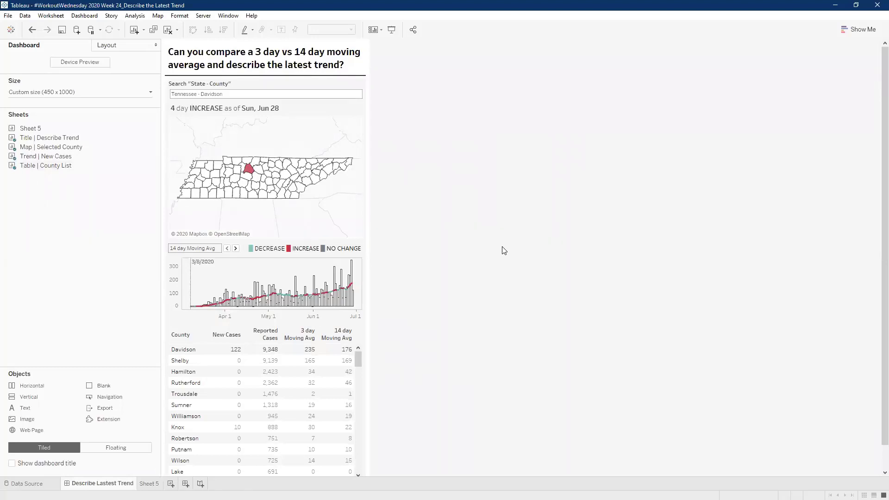
{"action": "left_click", "coordinate": [299, 267]}
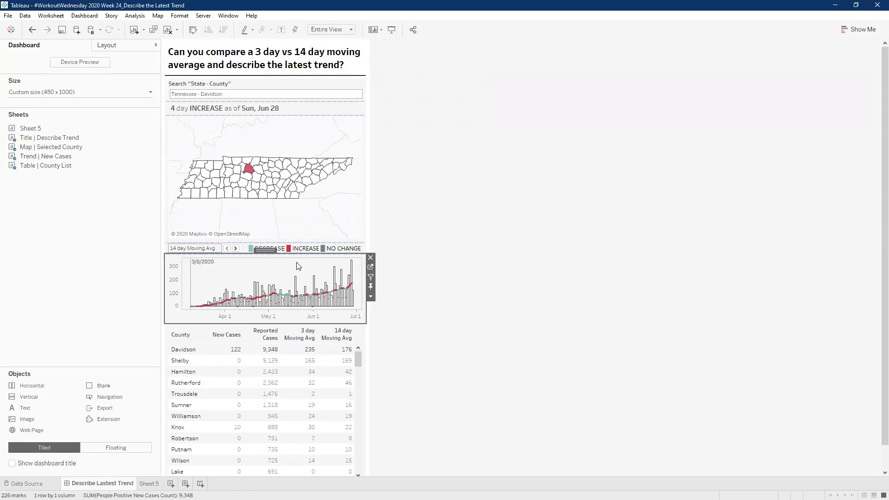
{"action": "left_click", "coordinate": [371, 268]}
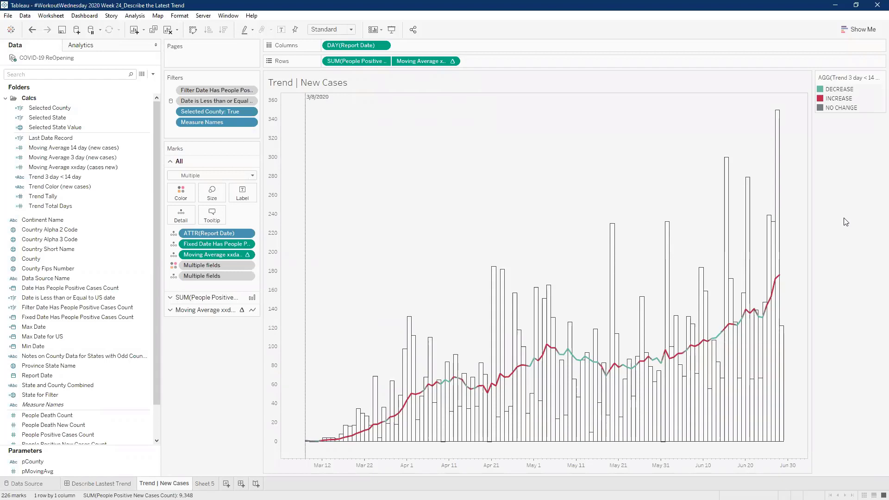
Step: Open the Moving Average 3 day (new cases) calculation and examine the start offset of its WINDOW_AVG formula
{"action": "left_click", "coordinate": [111, 157]}
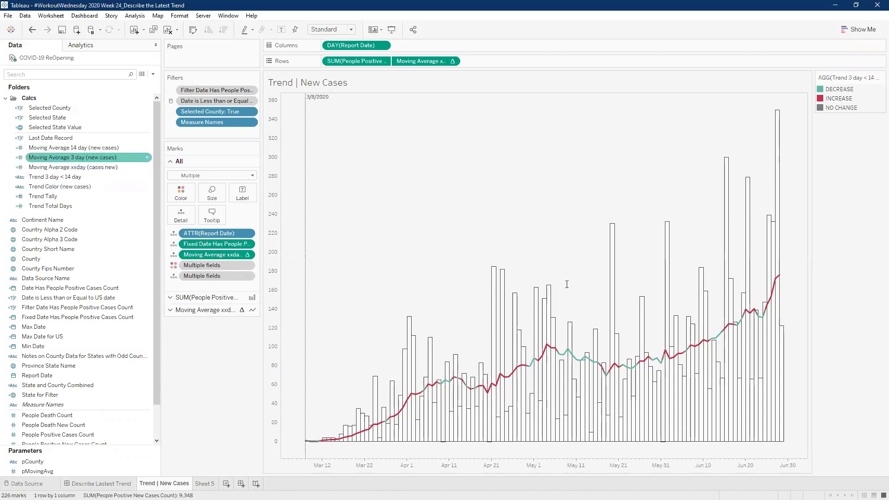
{"action": "right_click", "coordinate": [110, 159]}
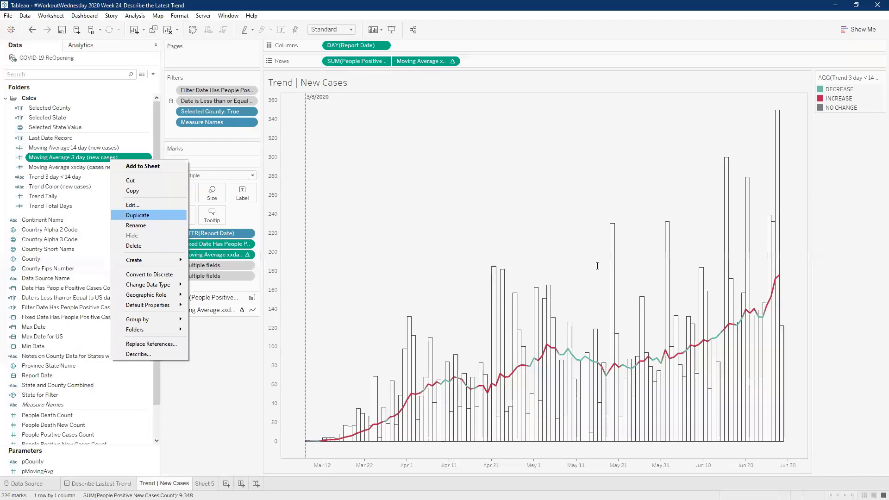
{"action": "key", "text": "Up"}
{"action": "key", "text": "Return"}
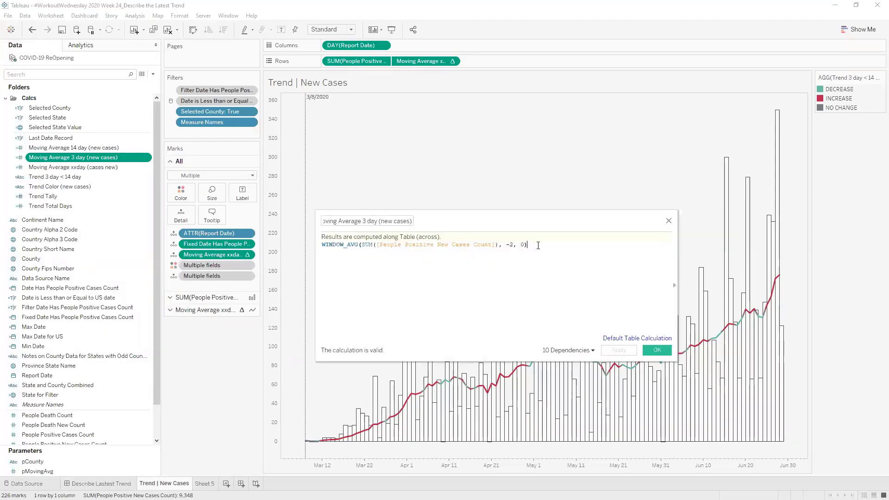
{"action": "double_click", "coordinate": [511, 245]}
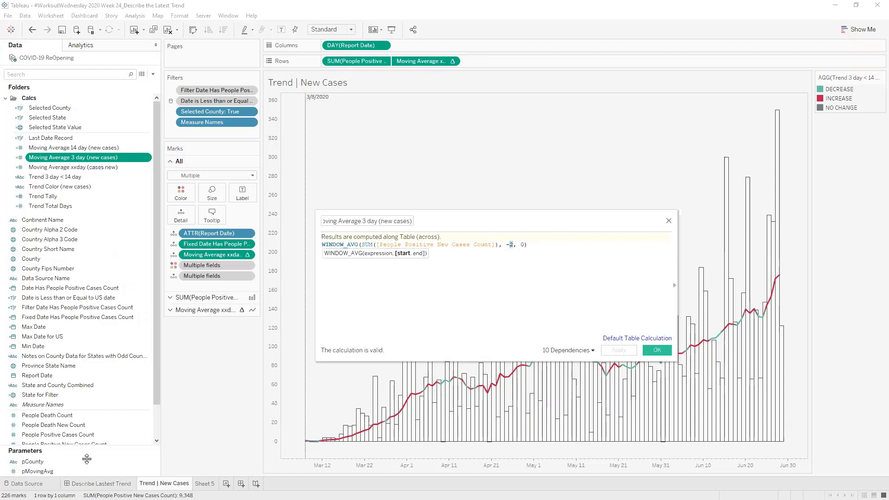
Step: Review the pMovingAvg parameter's list of values and display names without changing them
{"action": "right_click", "coordinate": [71, 473]}
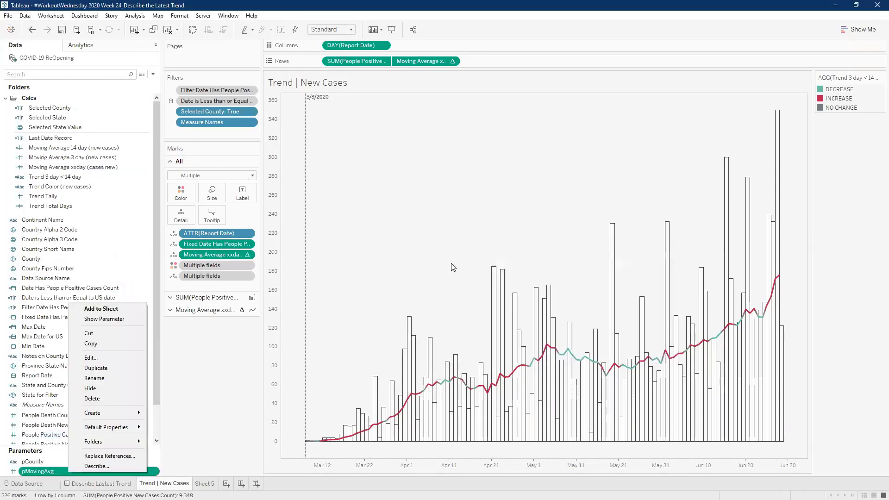
{"action": "key", "text": "e"}
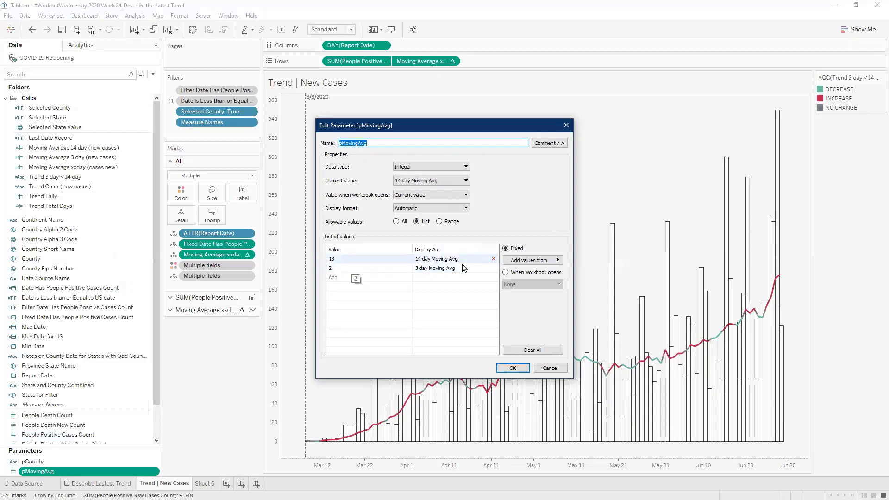
{"action": "left_click", "coordinate": [567, 125]}
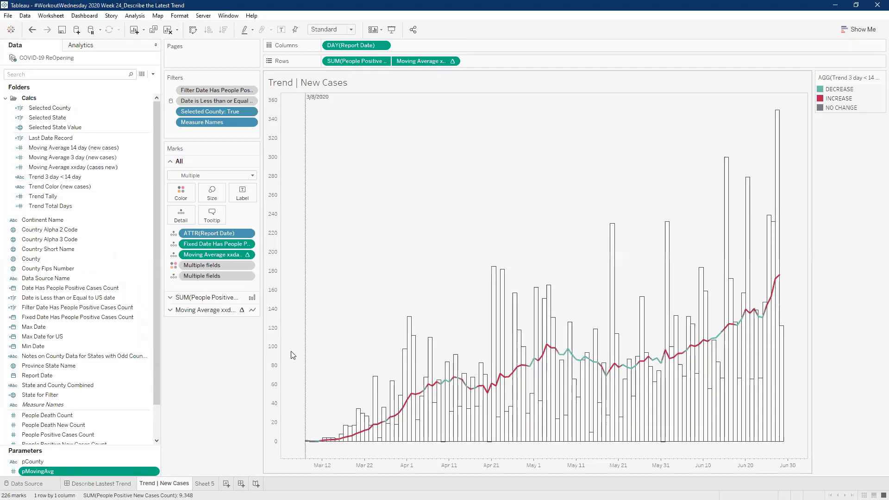
Step: Examine how the Moving Average xxday (cases new) formula uses the pMovingAvg parameter, and close the calculation
{"action": "left_click", "coordinate": [97, 167]}
{"action": "right_click", "coordinate": [96, 167]}
{"action": "left_click", "coordinate": [108, 215]}
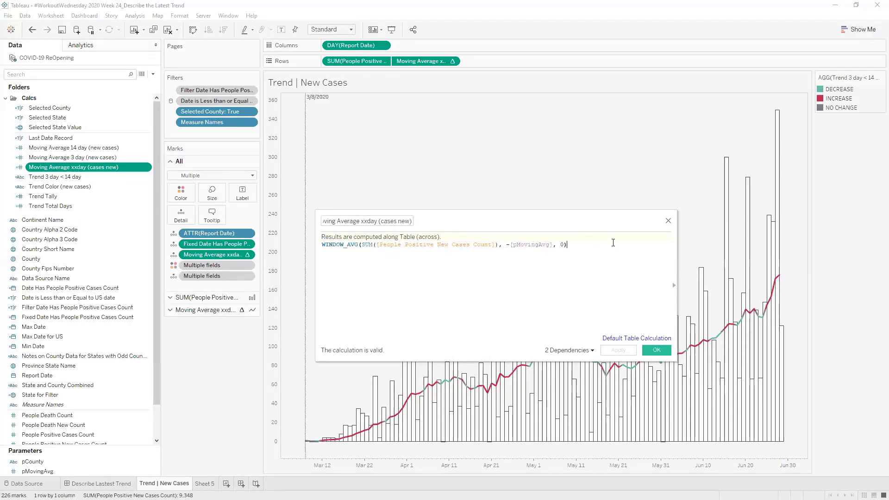
{"action": "left_click", "coordinate": [668, 222]}
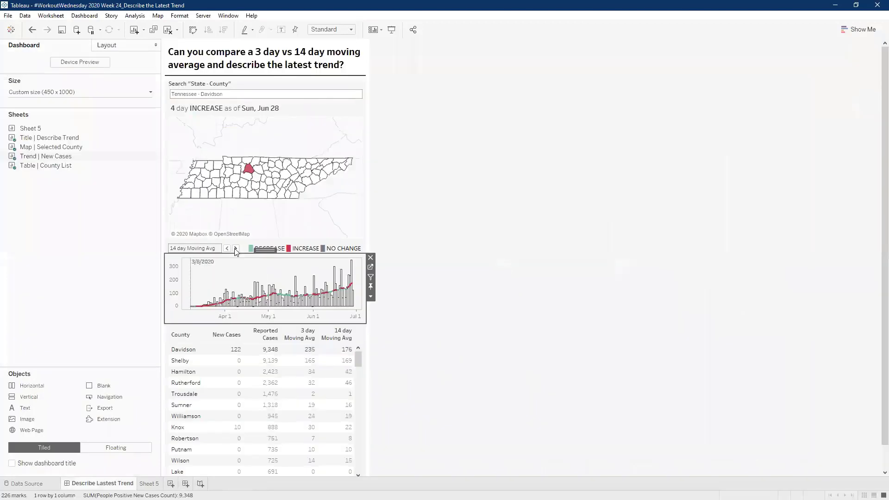
Step: Compare the 3 day and 14 day moving averages in the dashboard's new cases trend chart
{"action": "left_click", "coordinate": [227, 248]}
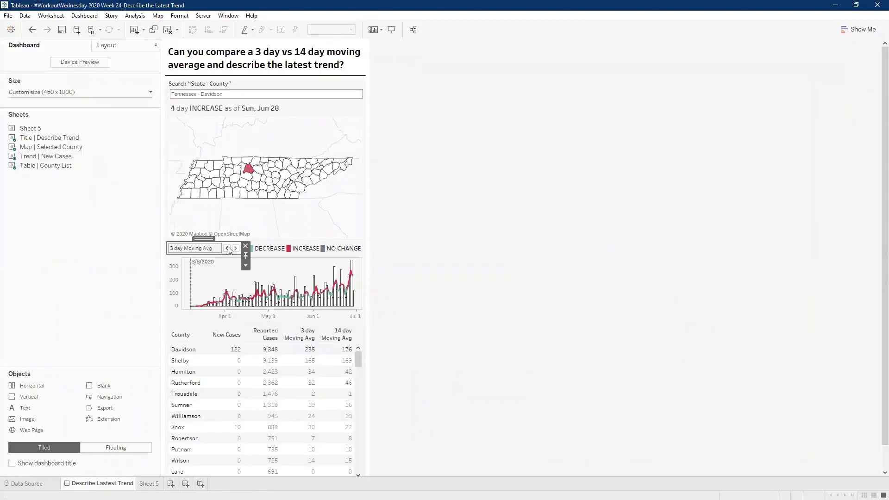
{"action": "left_click", "coordinate": [228, 248]}
Step: Open the Trend | New Cases sheet from the dashboard chart and examine the moving average field on Rows and its marks
{"action": "left_click", "coordinate": [367, 271]}
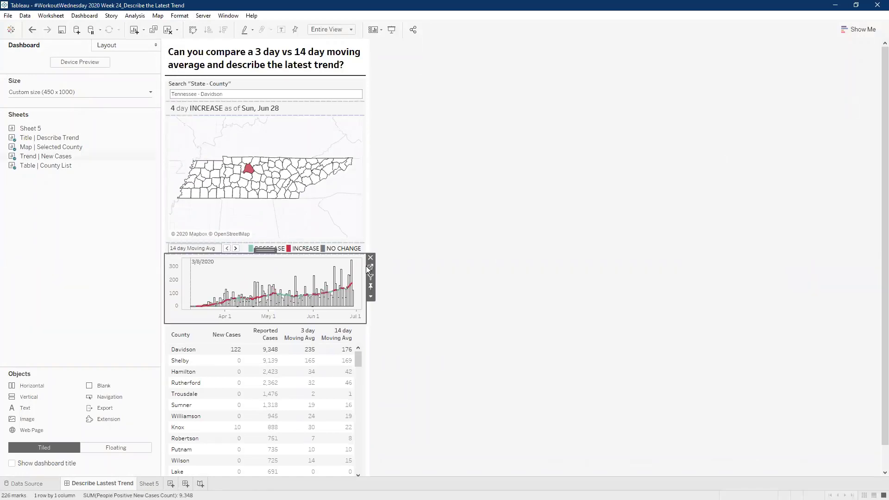
{"action": "left_click", "coordinate": [370, 267]}
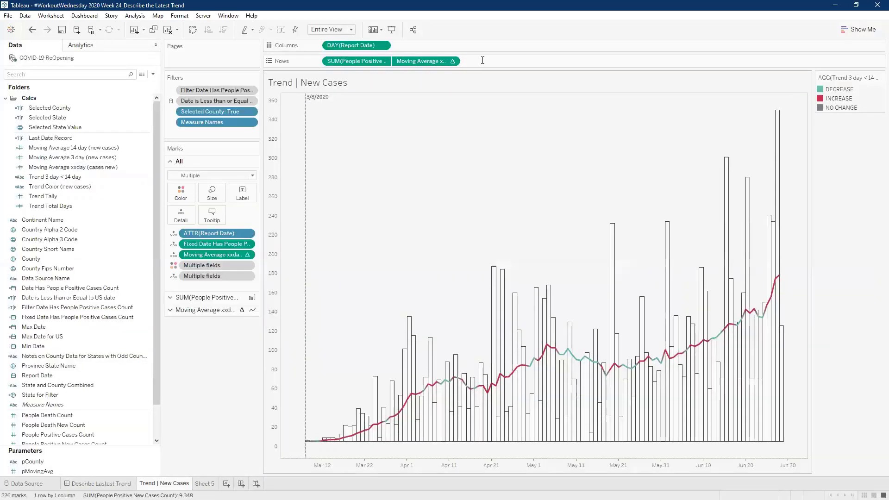
{"action": "double_click", "coordinate": [483, 60]}
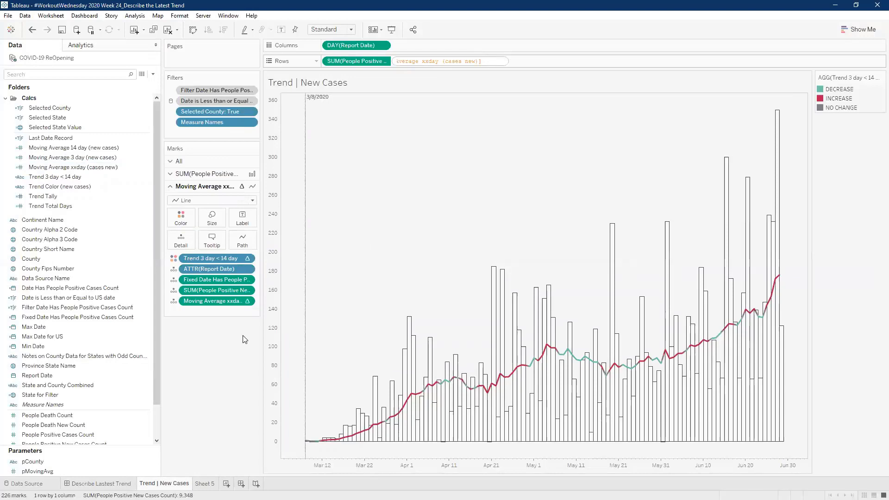
{"action": "key", "text": "Return"}
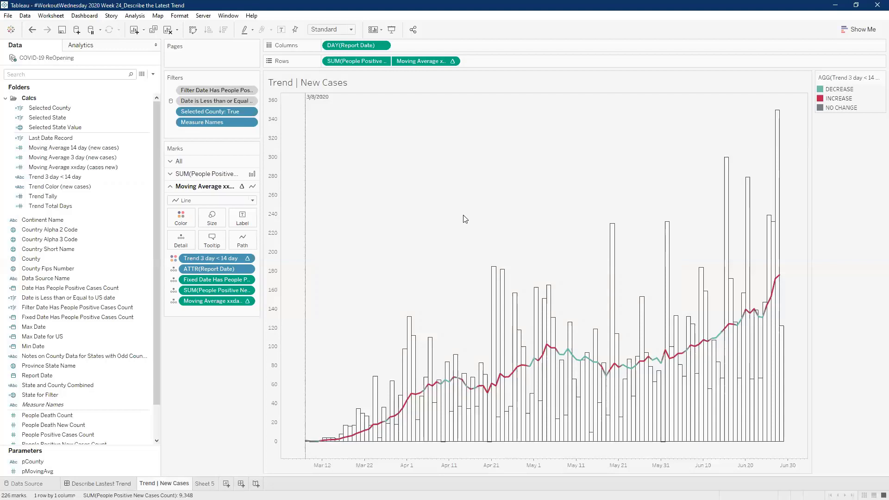
Step: Set the dashboard's moving average selector to 3 day Moving Avg and reopen the Trend | New Cases sheet from its chart
{"action": "left_click", "coordinate": [236, 250]}
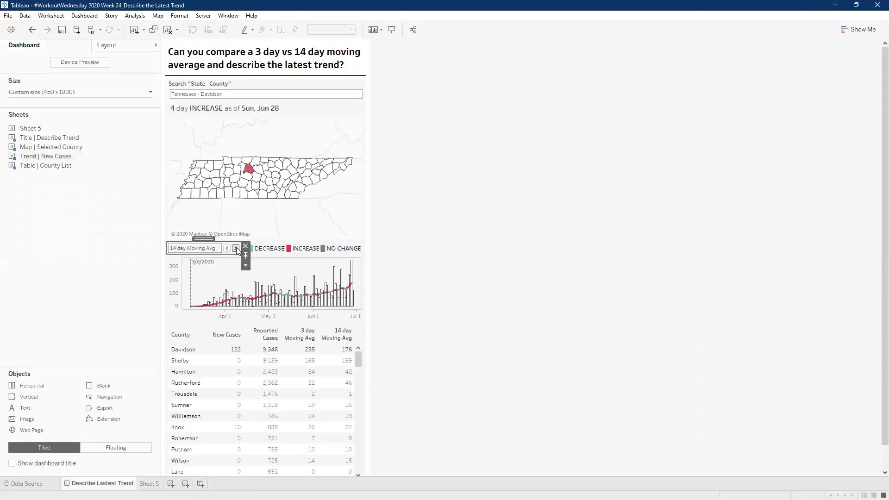
{"action": "left_click", "coordinate": [236, 249]}
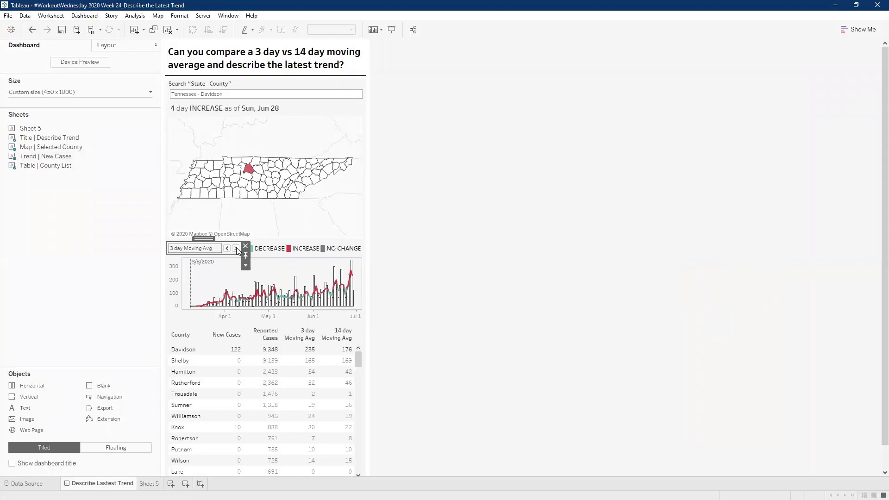
{"action": "left_click", "coordinate": [362, 272]}
{"action": "left_click", "coordinate": [370, 269]}
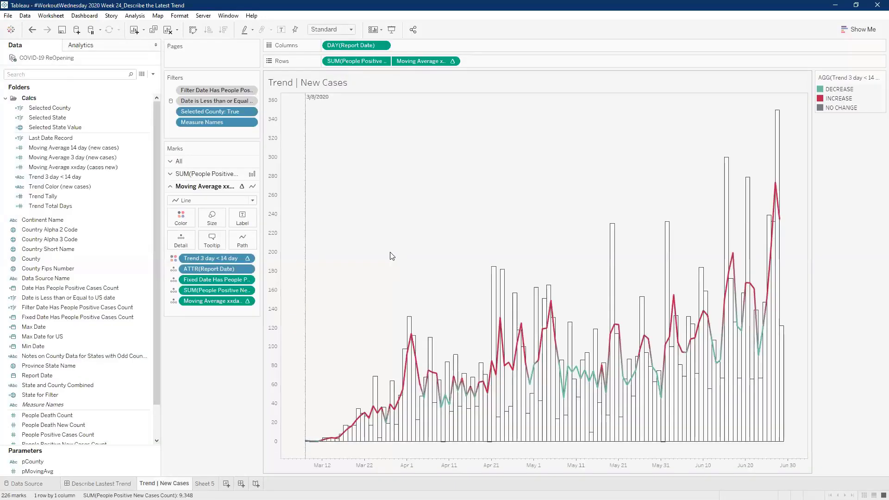
Step: Widen the Marks and Filters cards to make room for the long field names
{"action": "mouse_move", "coordinate": [309, 218]}
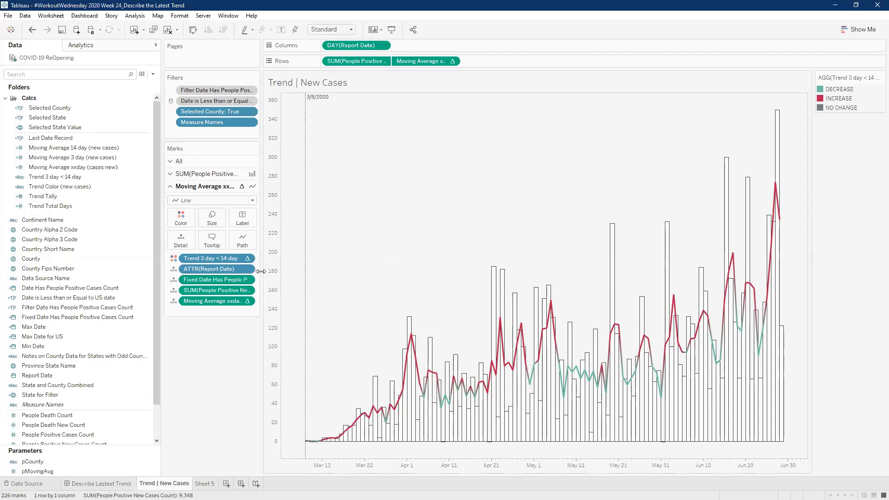
{"action": "left_click_drag", "start_coordinate": [313, 267], "coordinate": [313, 267]}
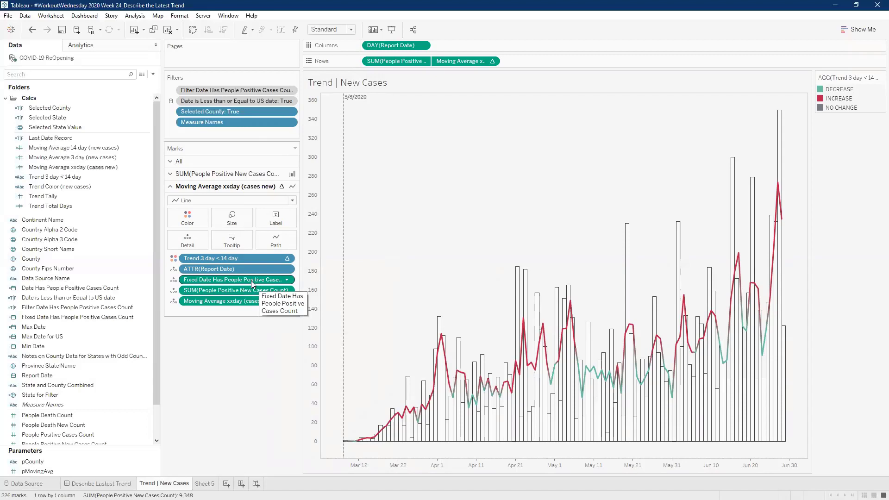
Step: Search the data fields for "date" and examine the Date Has People Positive Cases Count formula
{"action": "left_click", "coordinate": [92, 72]}
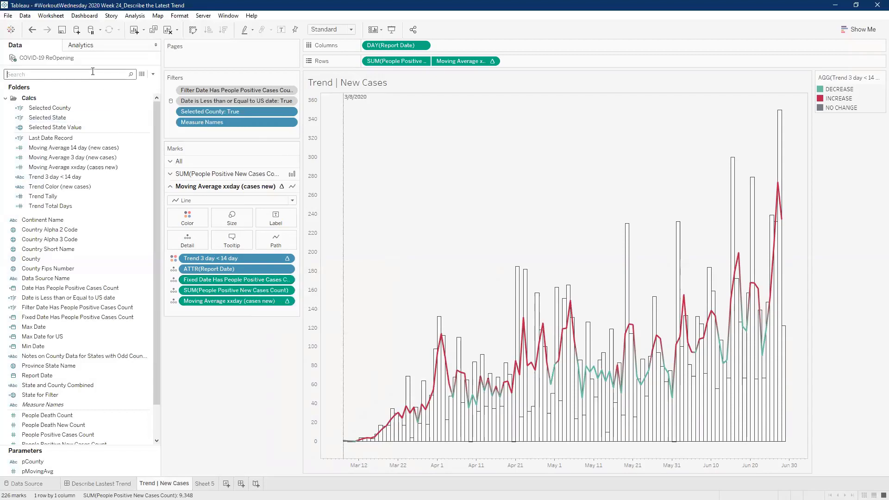
{"action": "type", "text": "date"}
{"action": "left_click", "coordinate": [108, 139]}
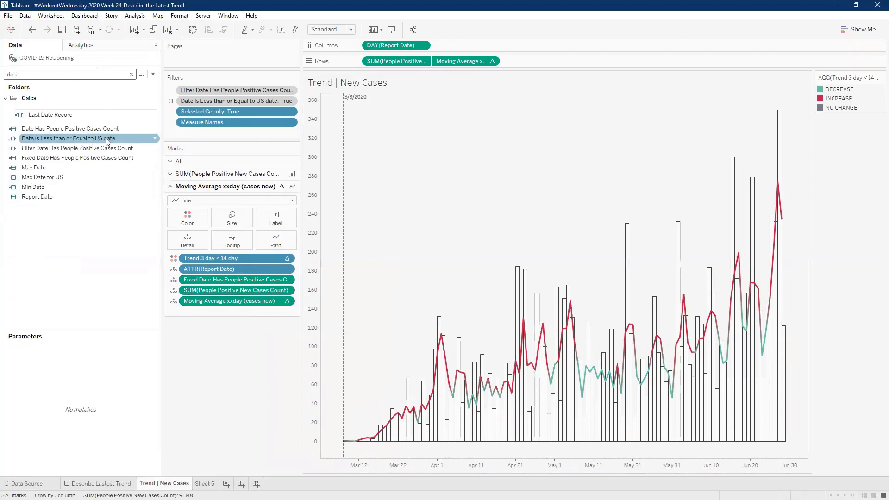
{"action": "left_click", "coordinate": [104, 130]}
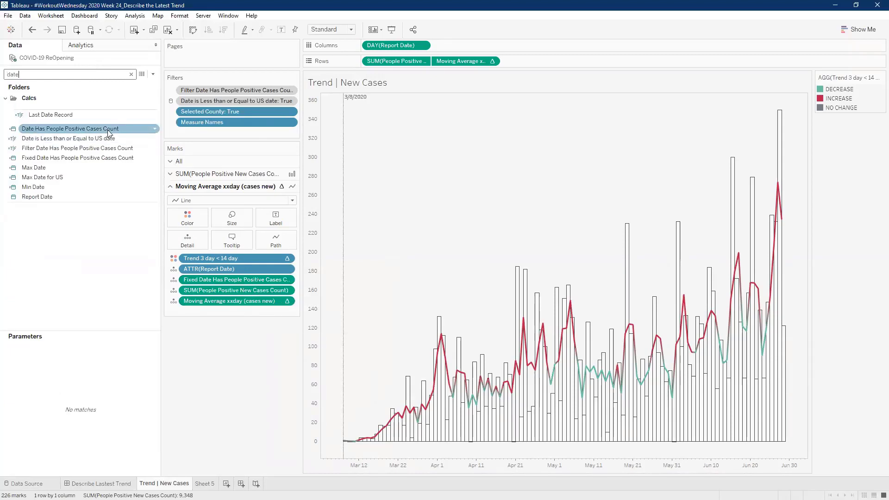
{"action": "right_click", "coordinate": [107, 129]}
{"action": "left_click", "coordinate": [147, 186]}
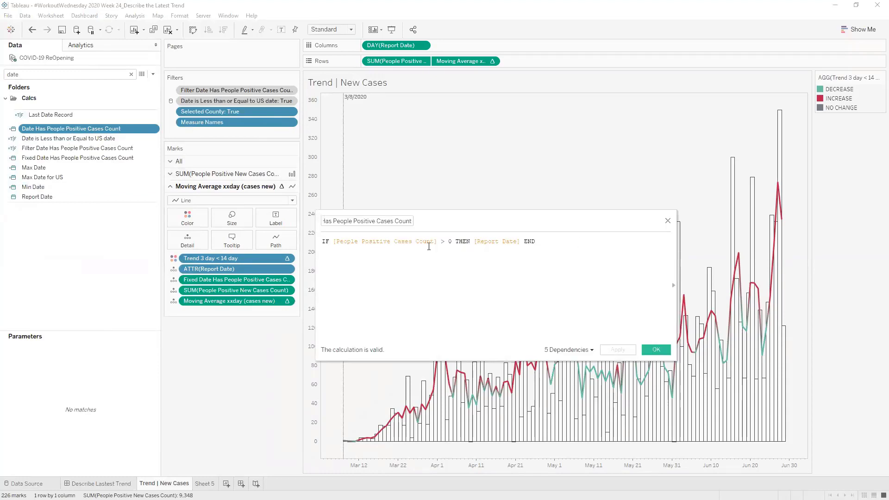
{"action": "left_click", "coordinate": [549, 242]}
Step: Examine the FIXED expression in the Fixed Date Has People Positive Cases Count calculation and close it without changes
{"action": "left_click", "coordinate": [106, 158]}
{"action": "right_click", "coordinate": [99, 158]}
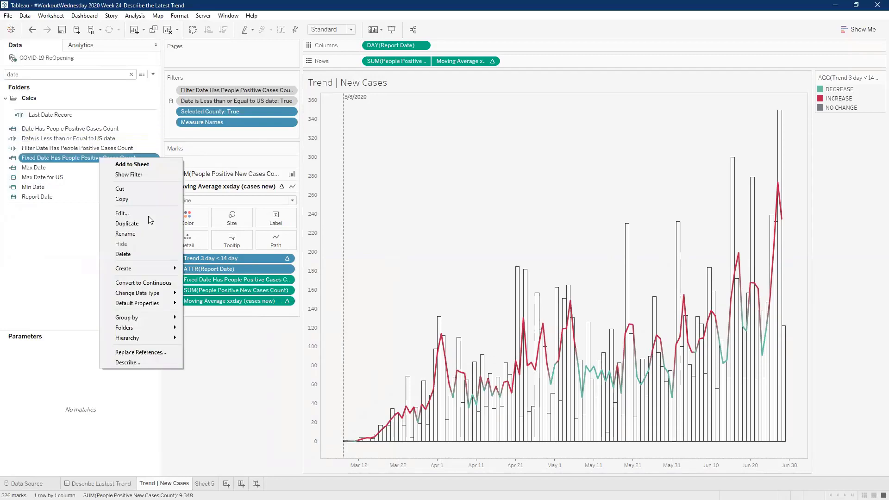
{"action": "left_click", "coordinate": [150, 214]}
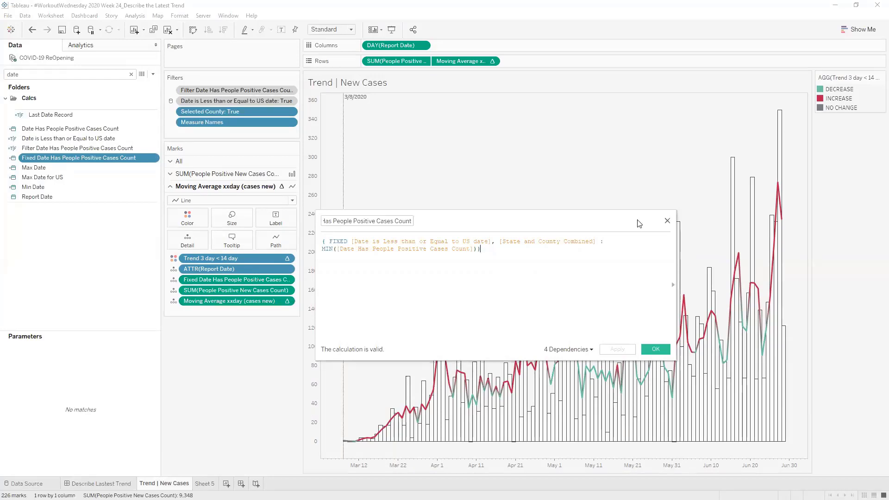
{"action": "key", "text": "Escape"}
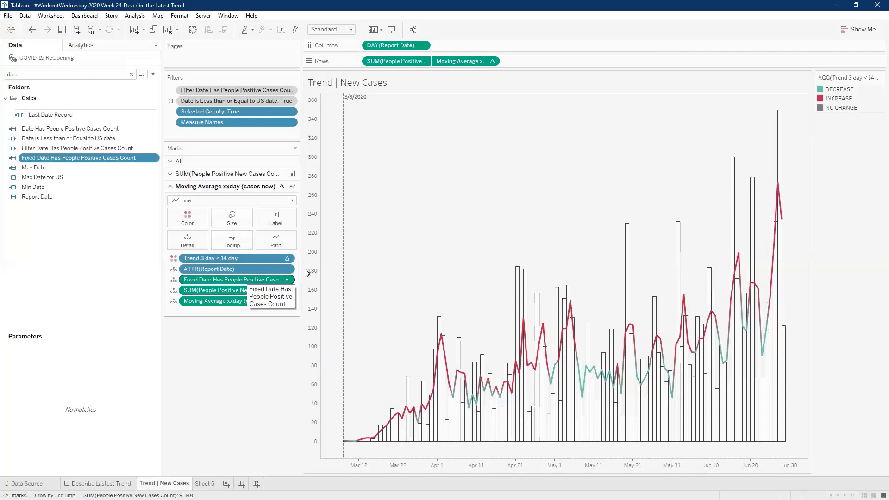
Step: Review the value, label and tooltip settings of the trend chart's vertical reference line, and return to the Describe Lastest Trend dashboard
{"action": "right_click", "coordinate": [343, 269]}
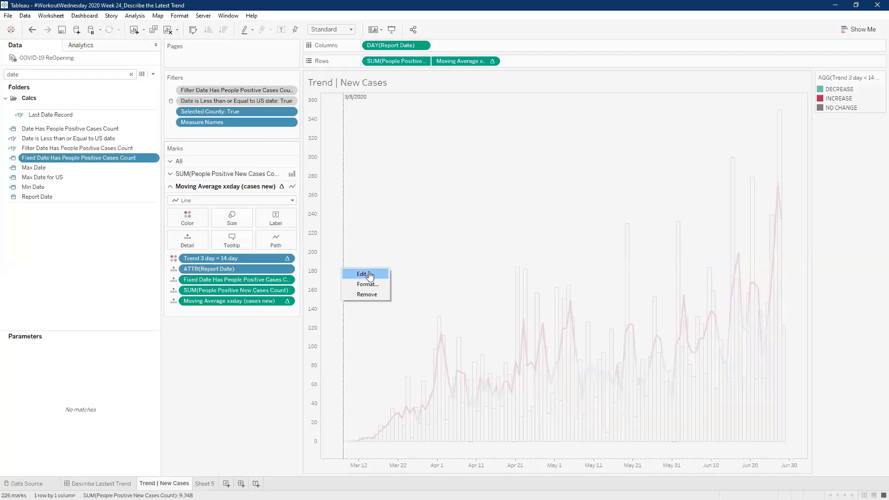
{"action": "left_click", "coordinate": [359, 274]}
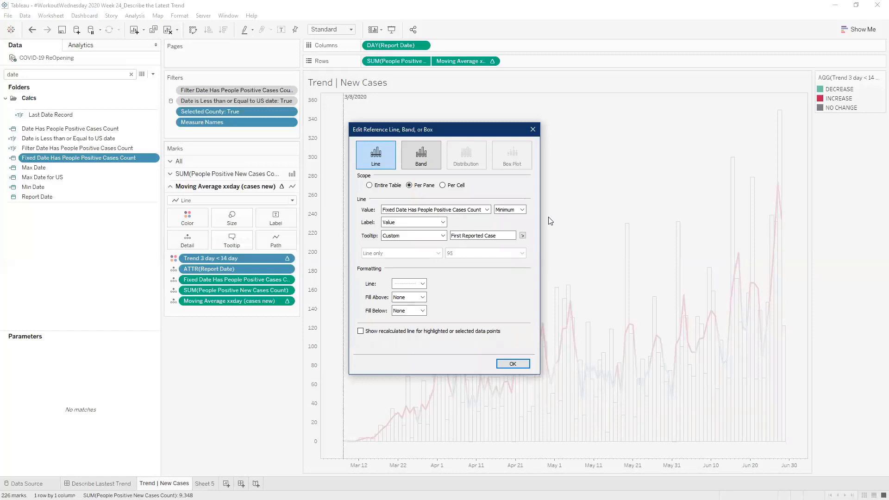
{"action": "left_click", "coordinate": [532, 129]}
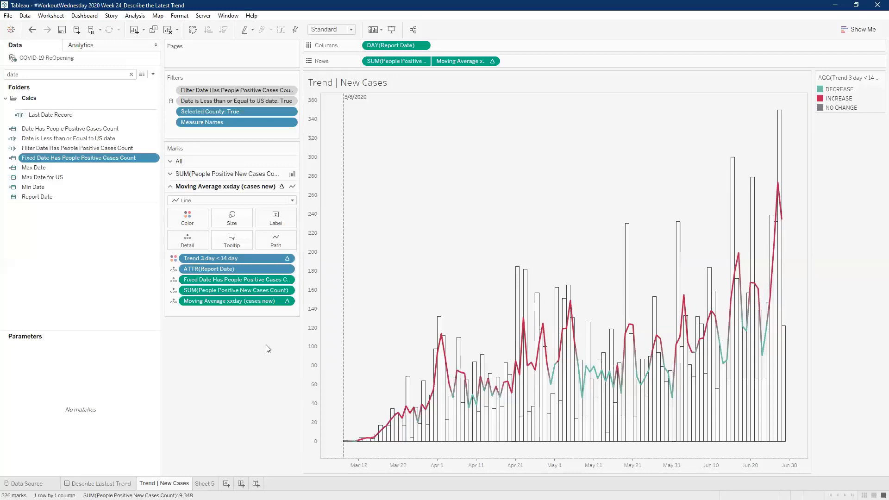
{"action": "mouse_move", "coordinate": [345, 257]}
{"action": "key", "text": "ctrl+shift+Tab"}
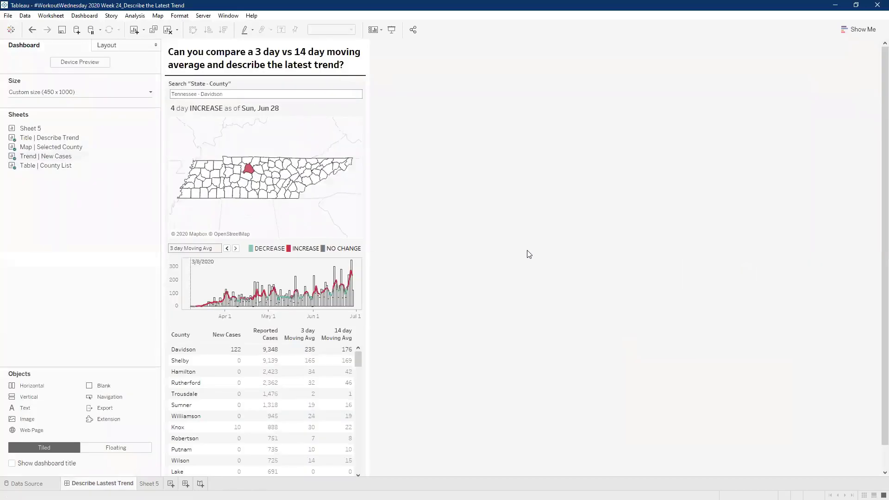